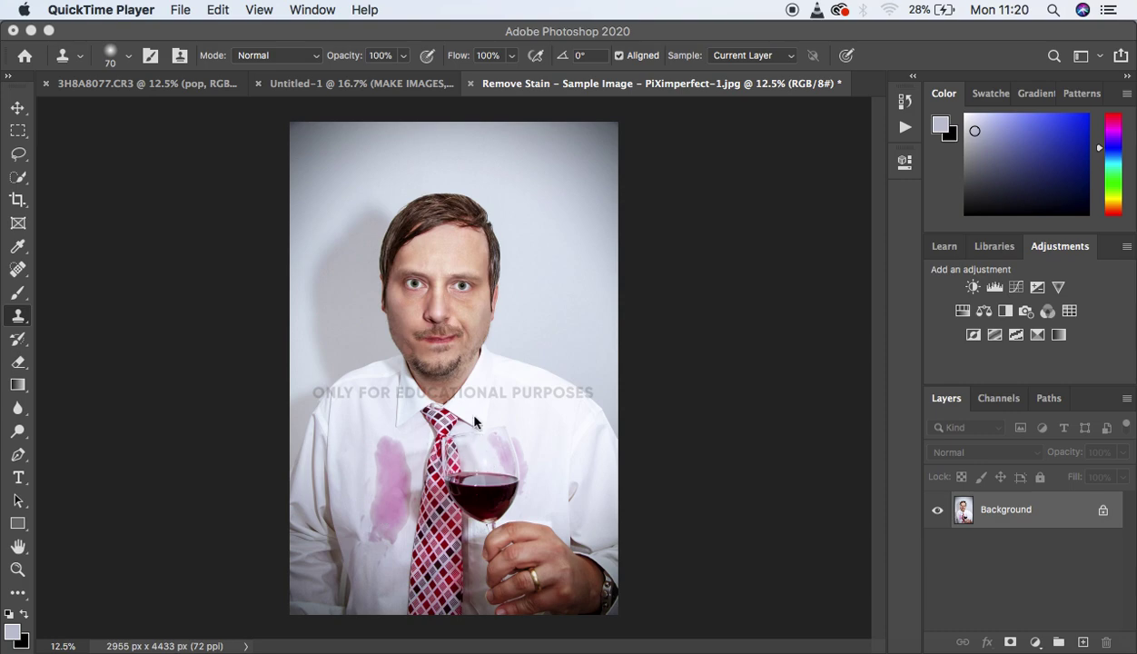
Review the available retouching actions and check the image's color mode and bit depth
click(640, 385)
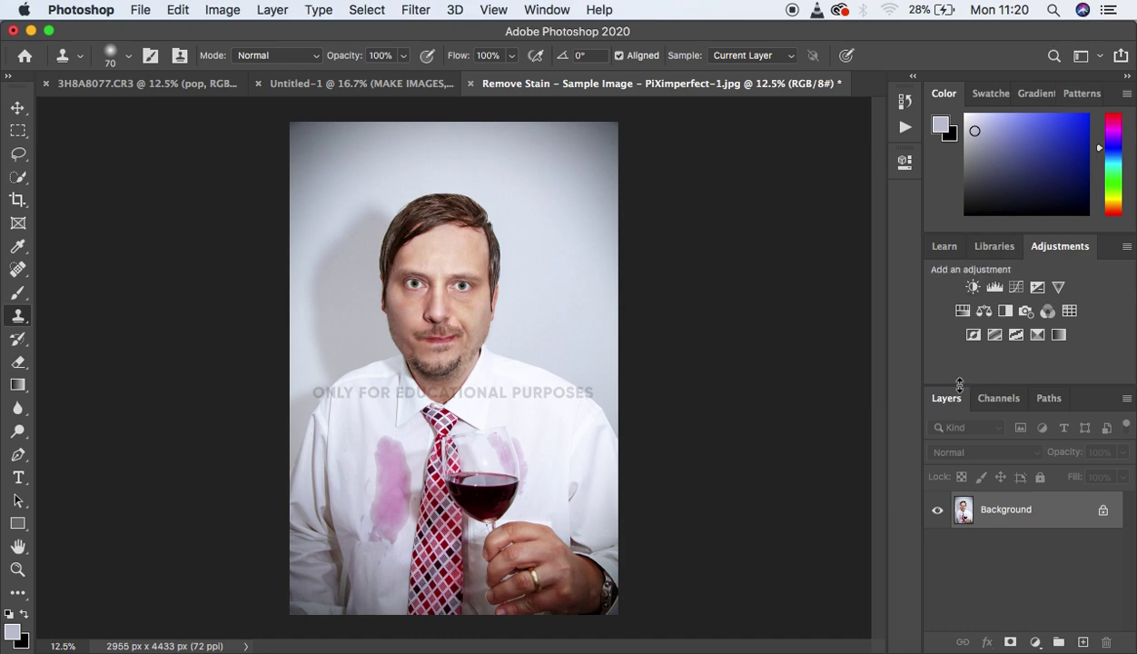
click(900, 134)
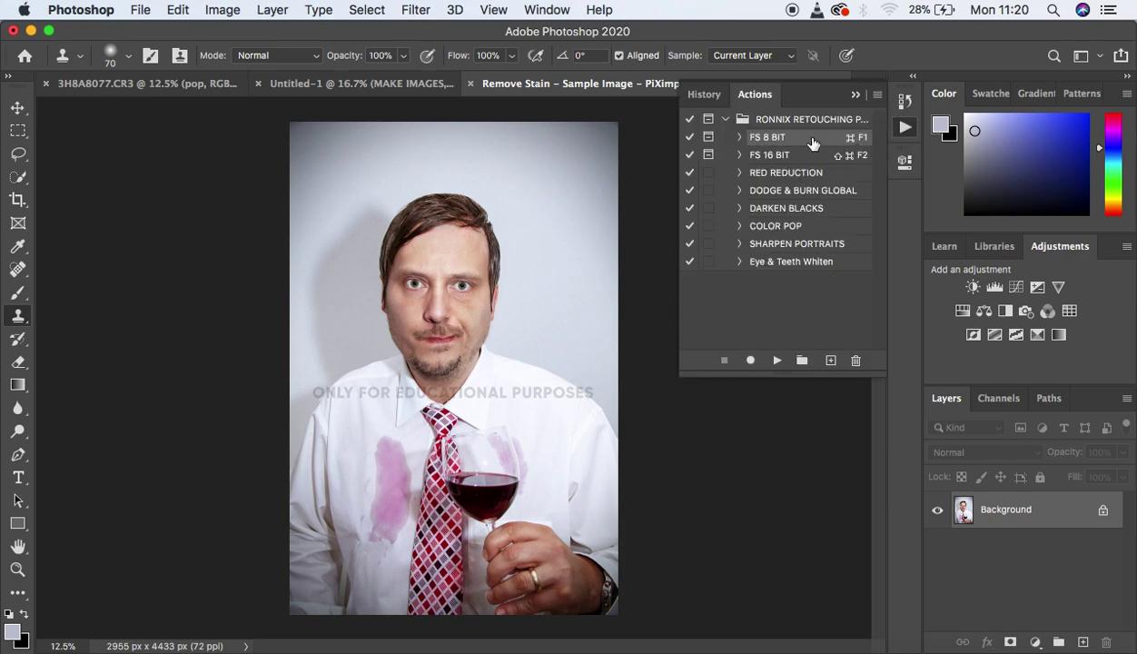
click(855, 95)
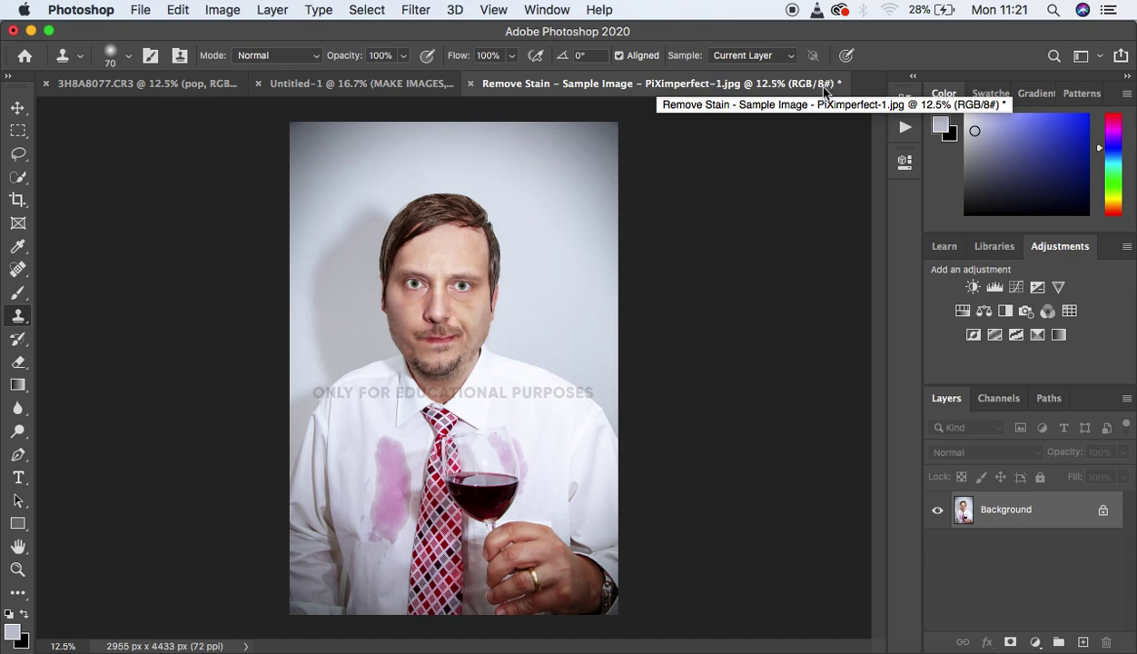
click(220, 12)
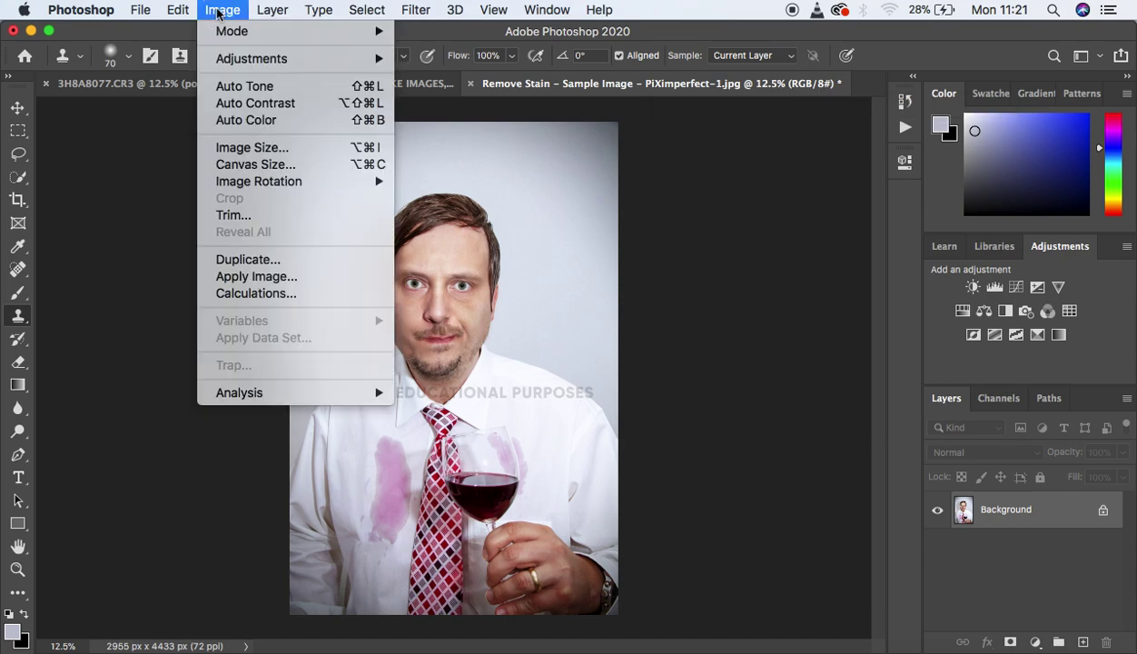
mouse_move(256, 36)
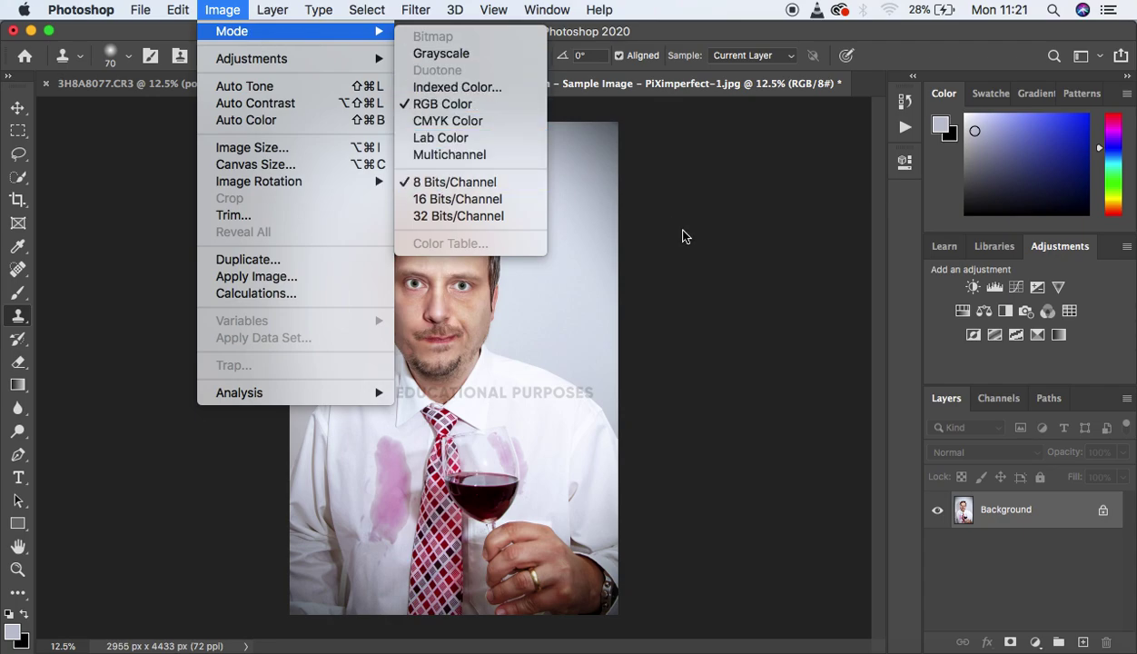
click(670, 227)
Run the FS 8 BIT frequency separation action on the stained shirt photo
click(903, 129)
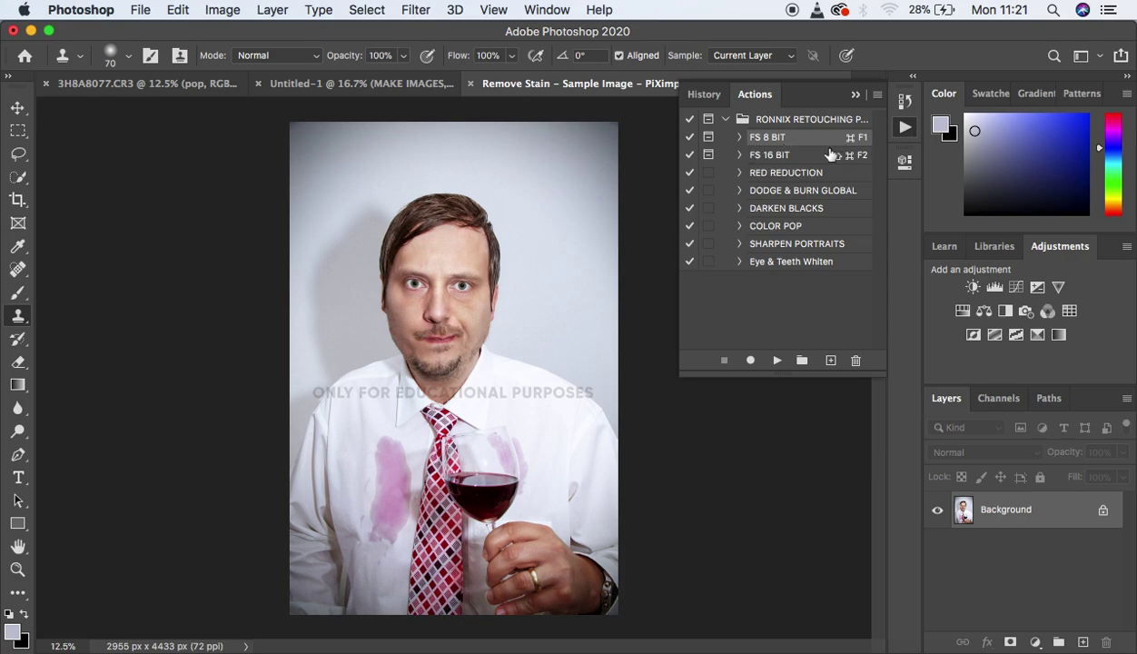
click(776, 361)
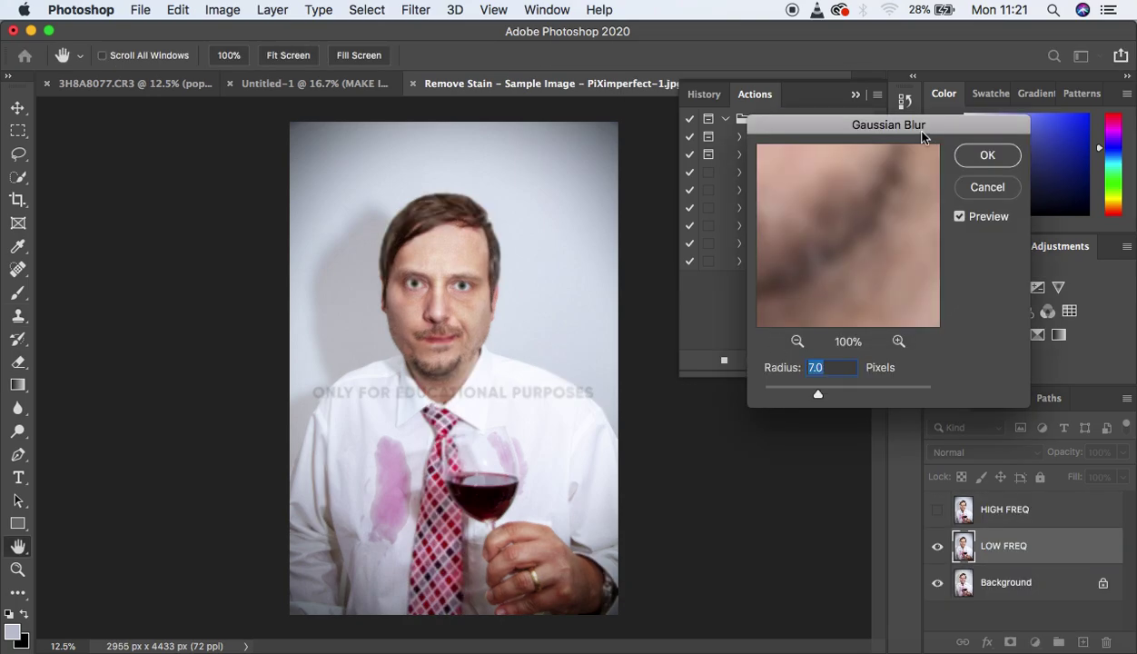
drag(920, 125, 795, 121)
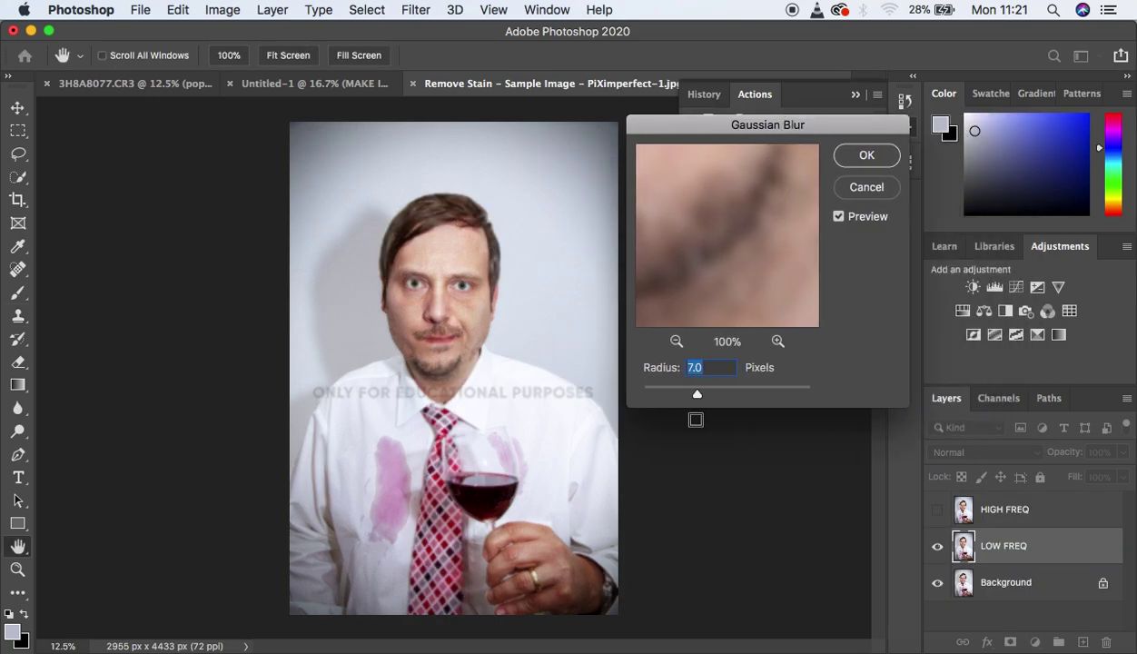
Reduce the Gaussian Blur radius to 0.1 pixels and frame the man's beard in the blur preview at 50%
drag(697, 396, 601, 394)
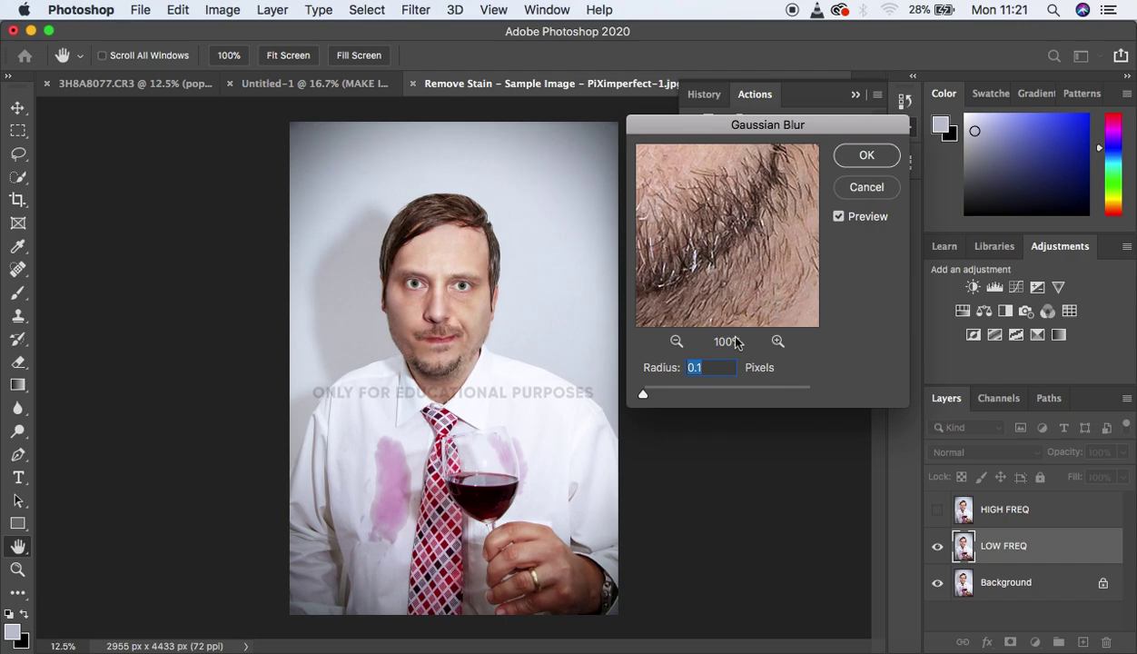
click(675, 343)
click(675, 342)
click(675, 343)
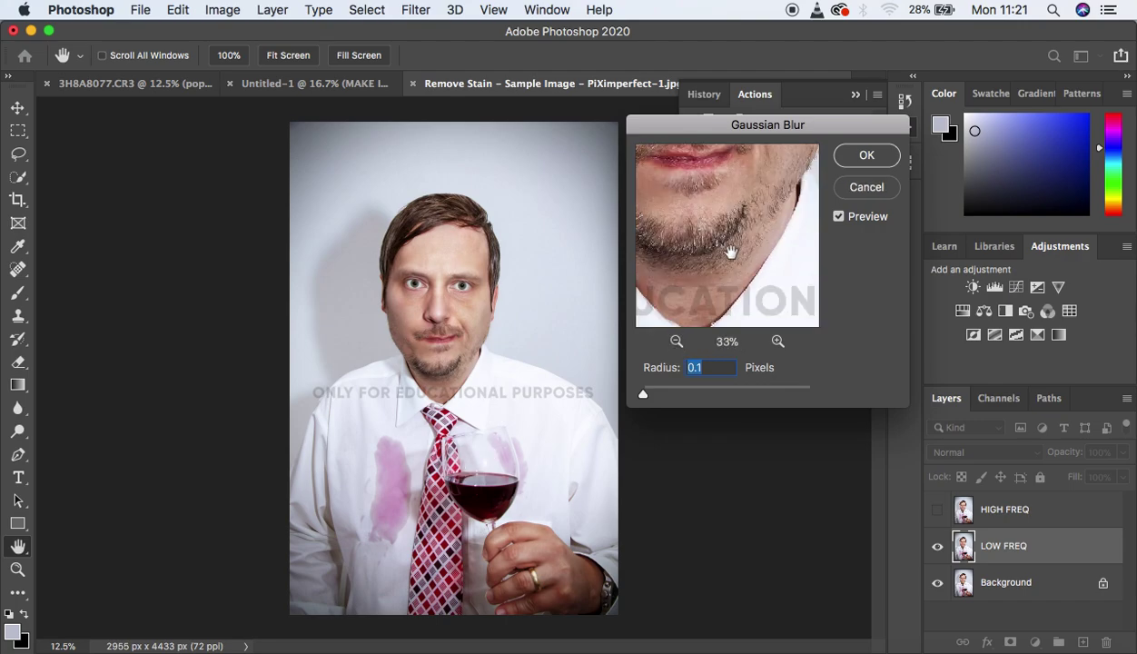
mouse_move(731, 233)
mouse_down()
mouse_move(752, 289)
mouse_move(731, 218)
mouse_up()
click(778, 342)
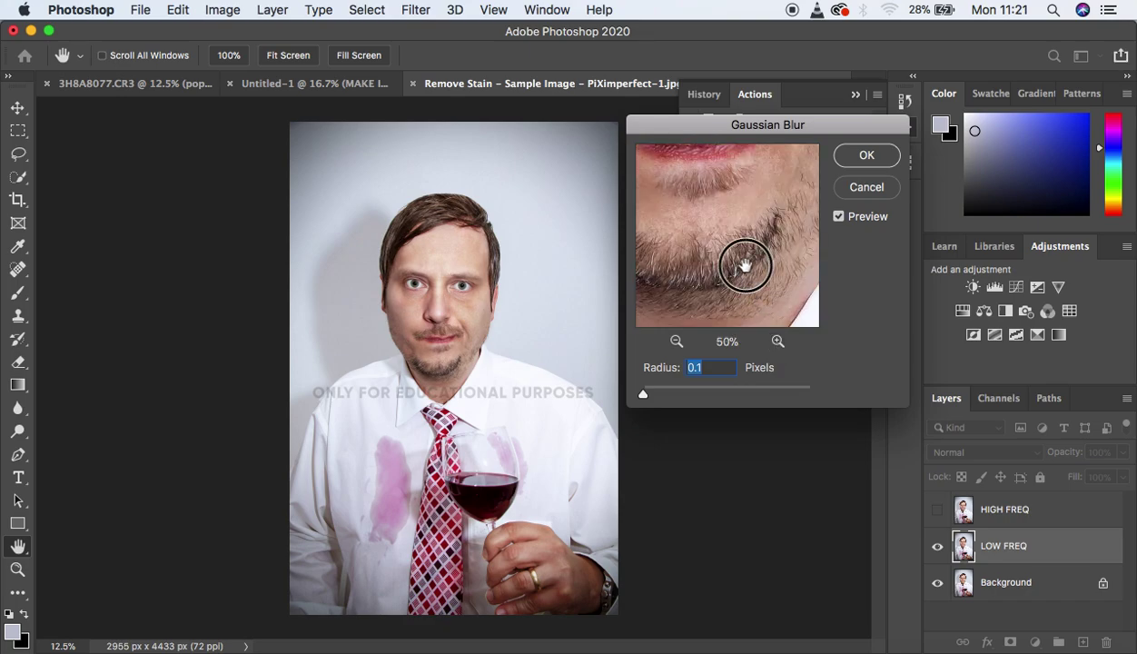
drag(744, 262, 749, 224)
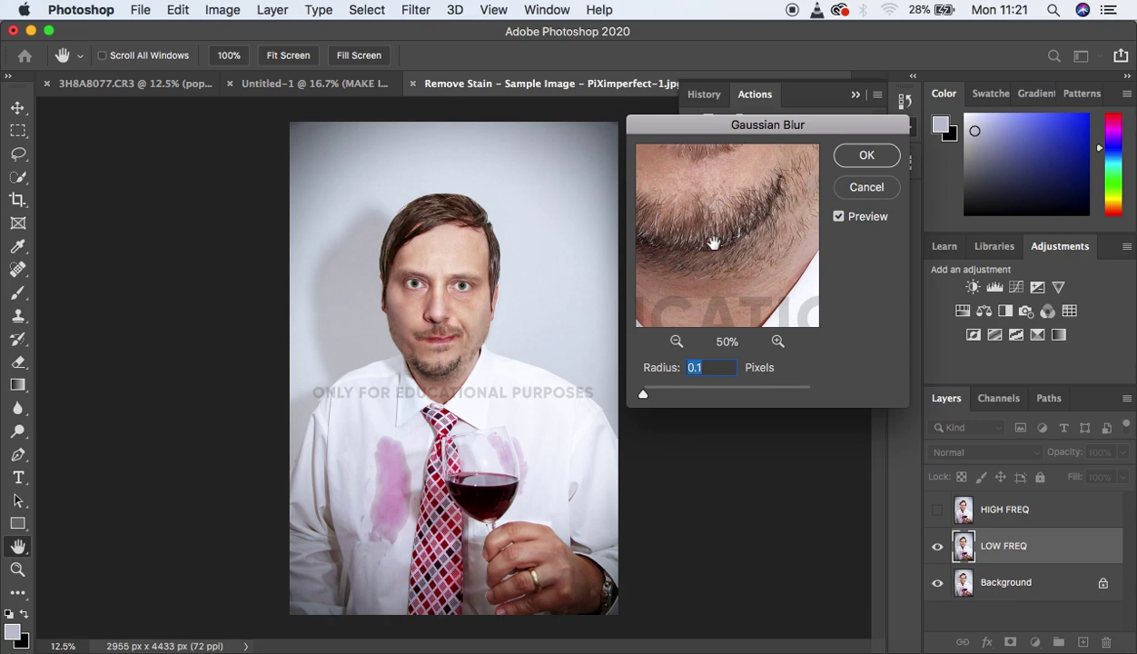
Set the LOW FREQ layer's Gaussian Blur radius to 10 pixels, check the blur on the stain, and apply it
drag(645, 397, 680, 396)
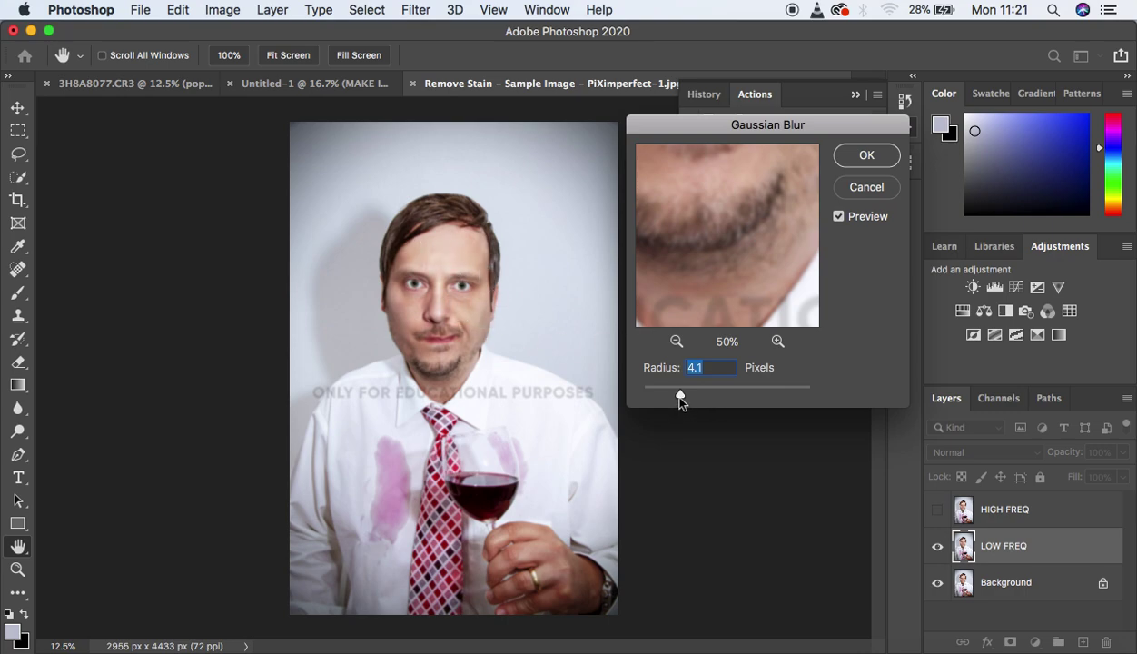
drag(681, 400, 710, 396)
text(10)
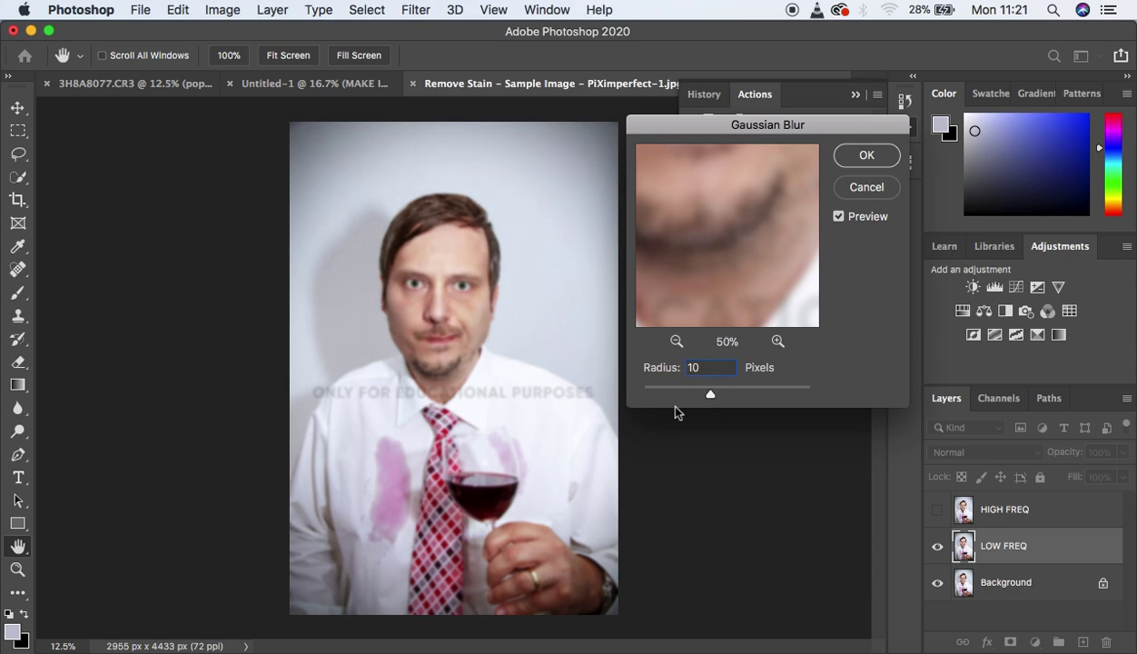
key(super+equal)
key(super+equal)
key(super+equal)
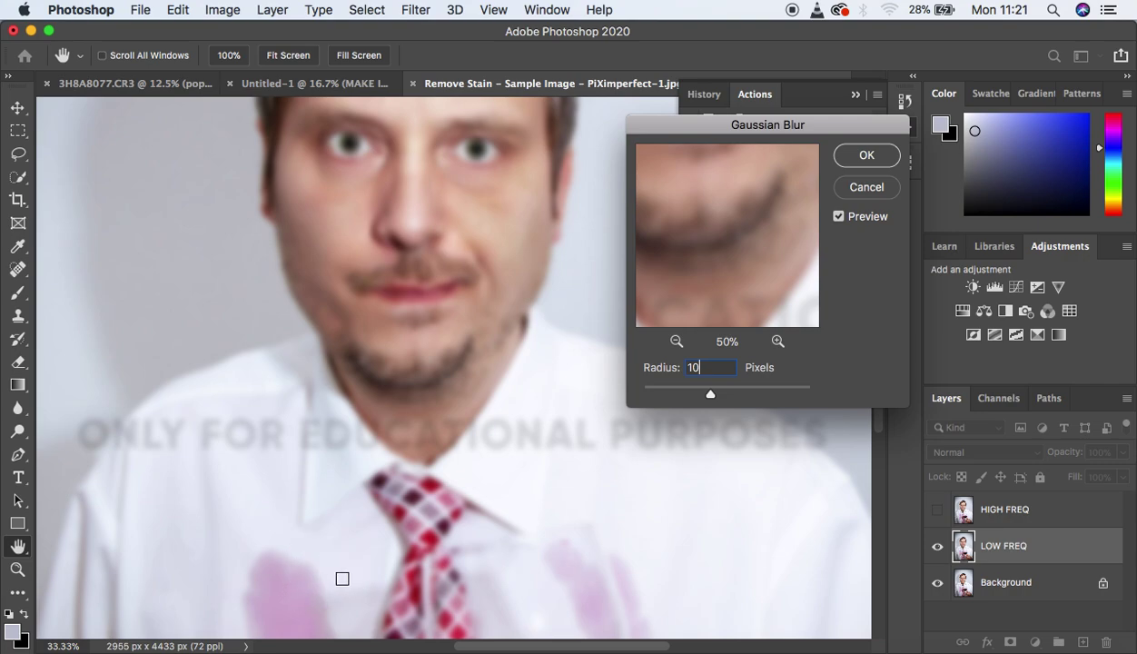
scroll(460, 463, down, 6)
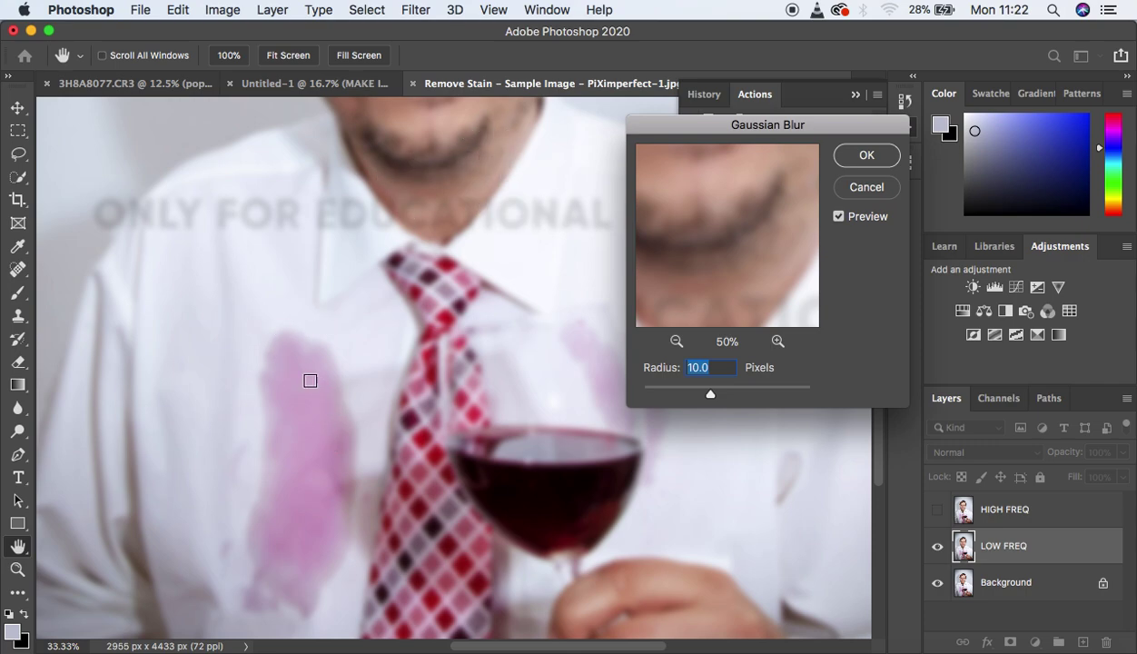
click(865, 155)
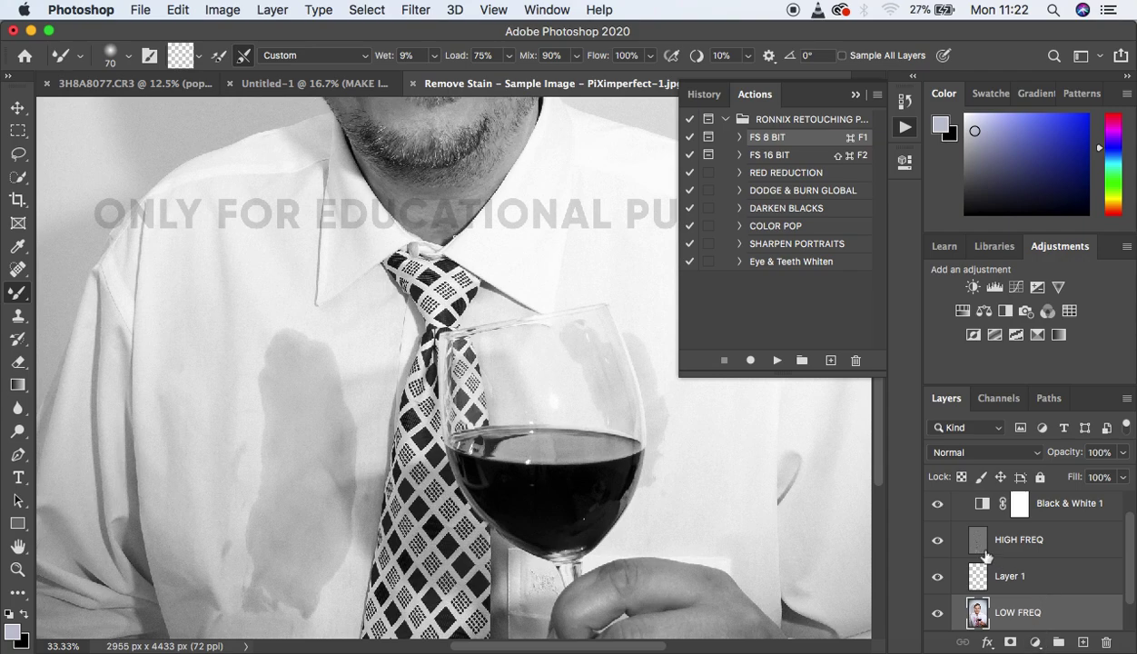
Delete the Black & White 1 adjustment layer and the empty Layer 1 from the FREQ SEP 8 BIT group
click(938, 508)
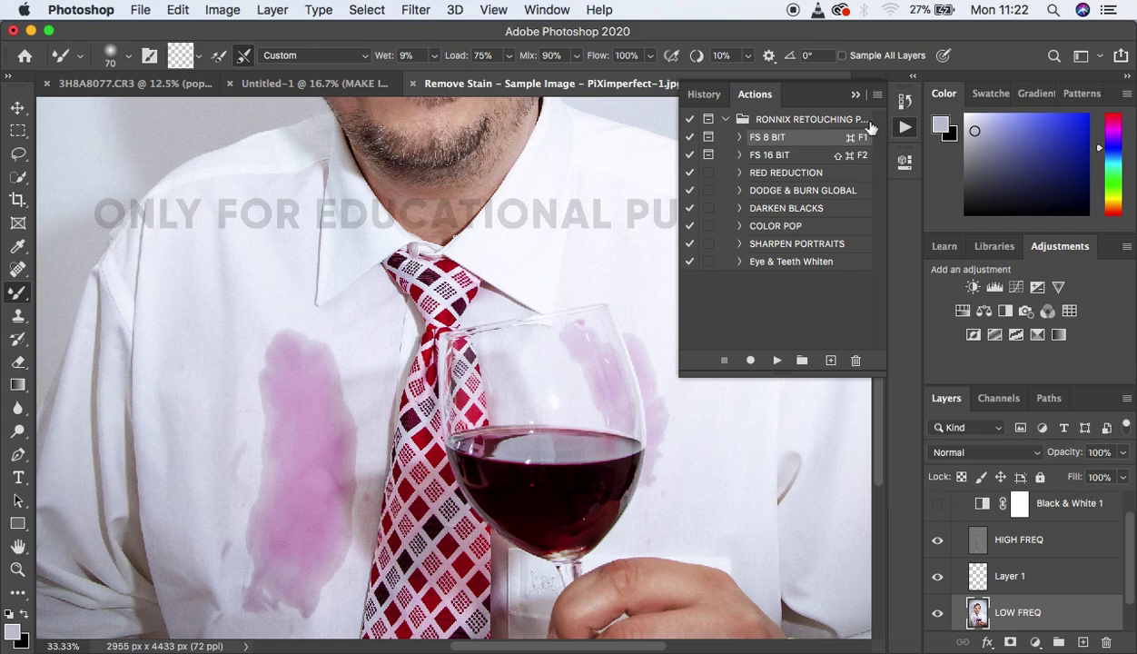
click(855, 94)
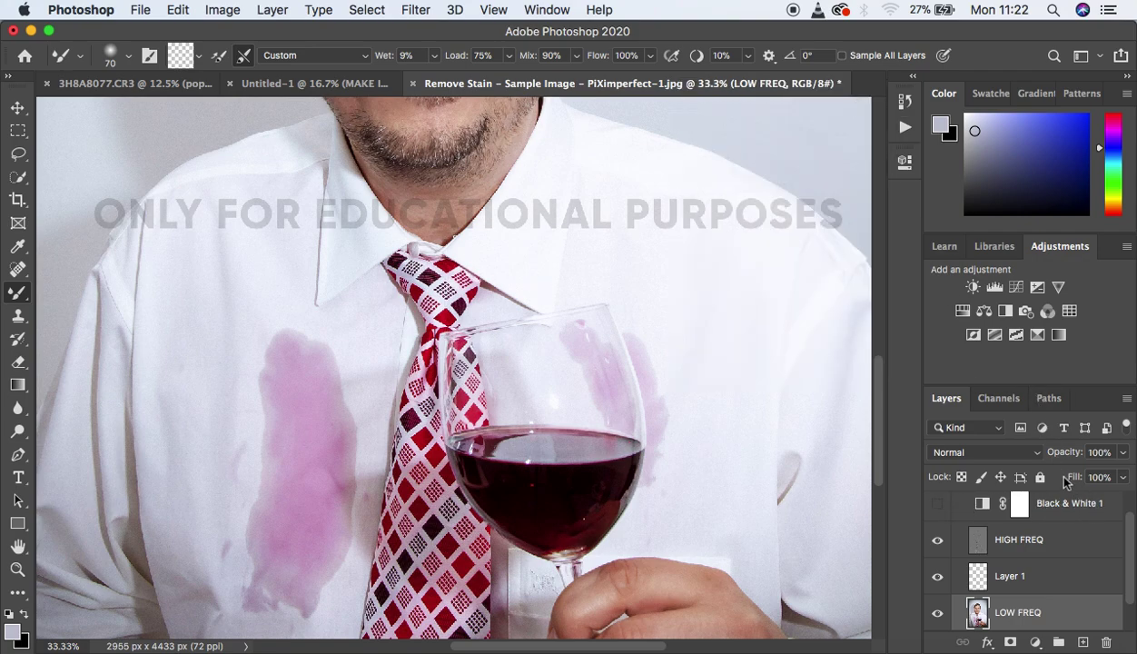
click(1054, 505)
drag(1084, 505, 1112, 641)
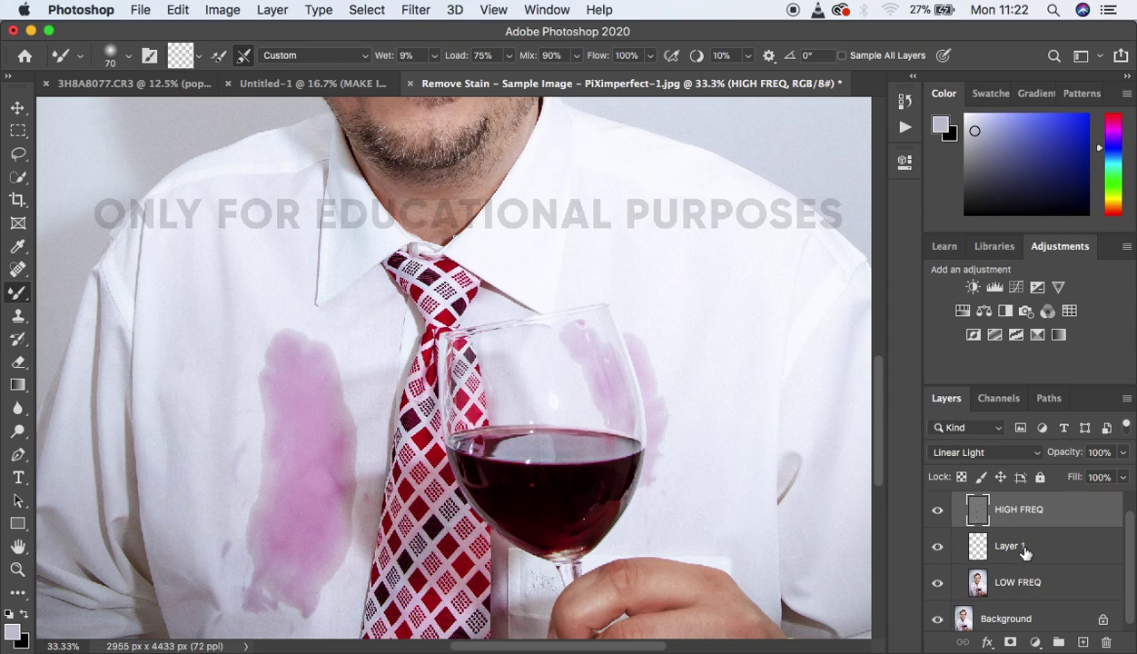
click(1059, 549)
key(Delete)
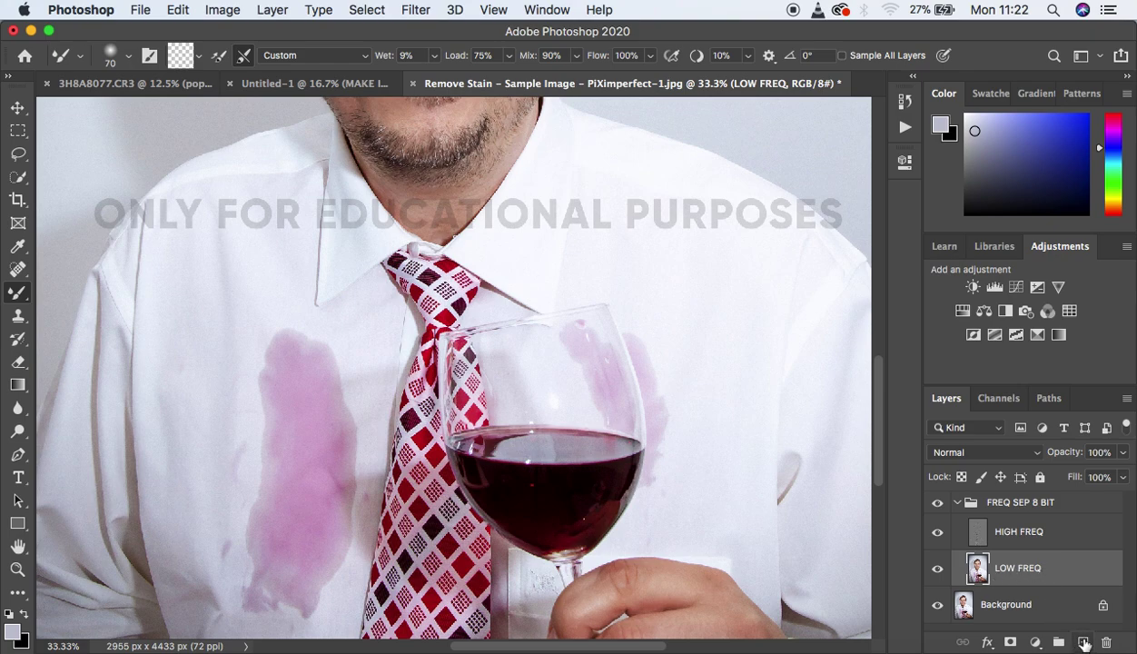
Create a new layer directly above LOW FREQ and name it "stain removal"
click(1083, 643)
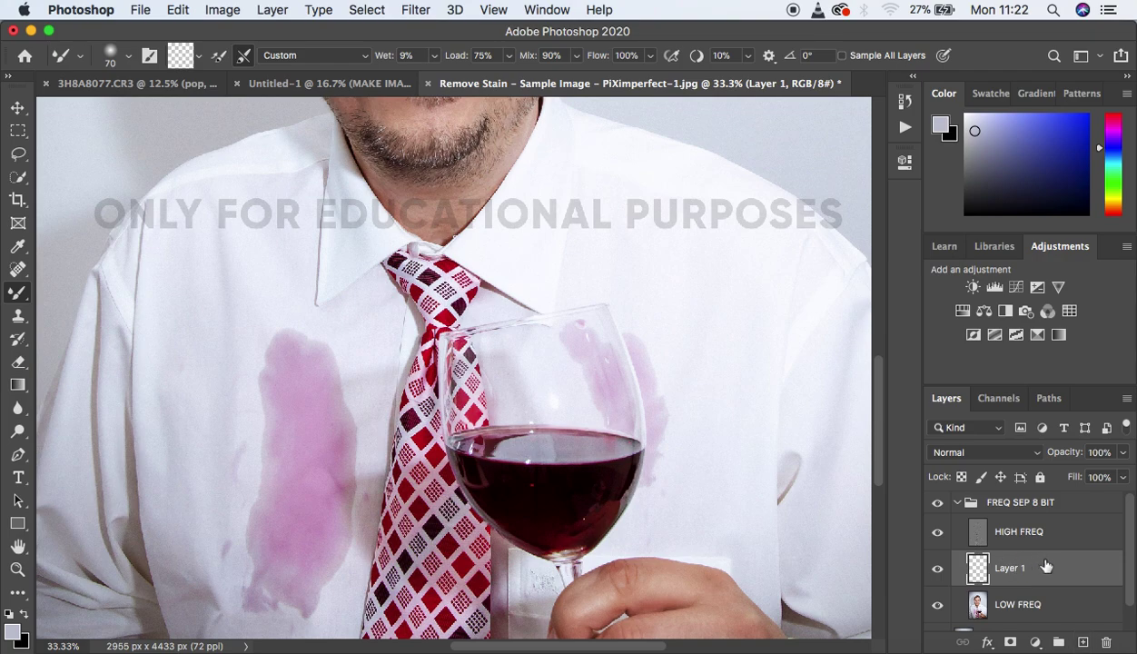
double_click(1011, 569)
text(stain removal)
key(Return)
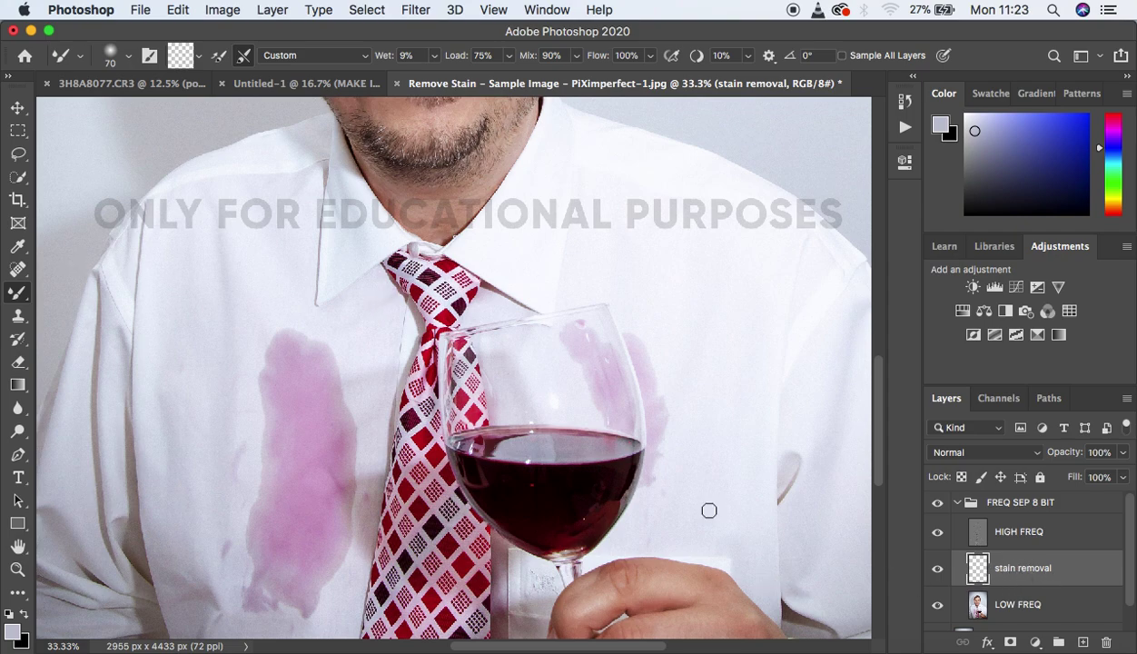
Choose a 5 by 5 Average sample size for the Eyedropper tool
click(18, 245)
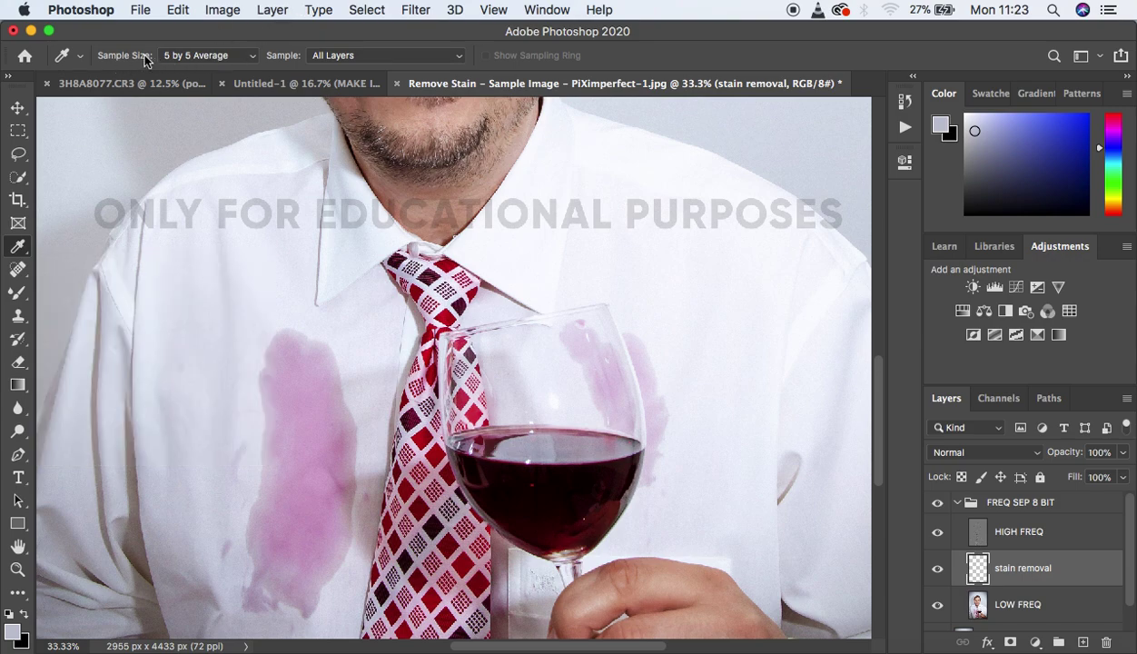
click(204, 56)
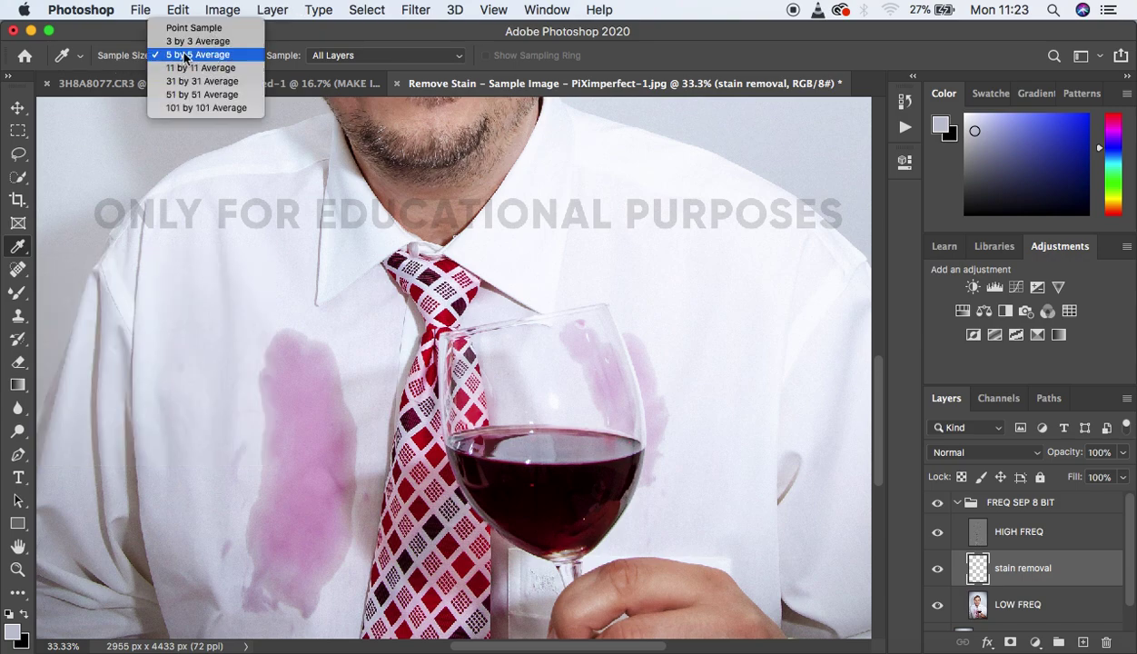
click(206, 56)
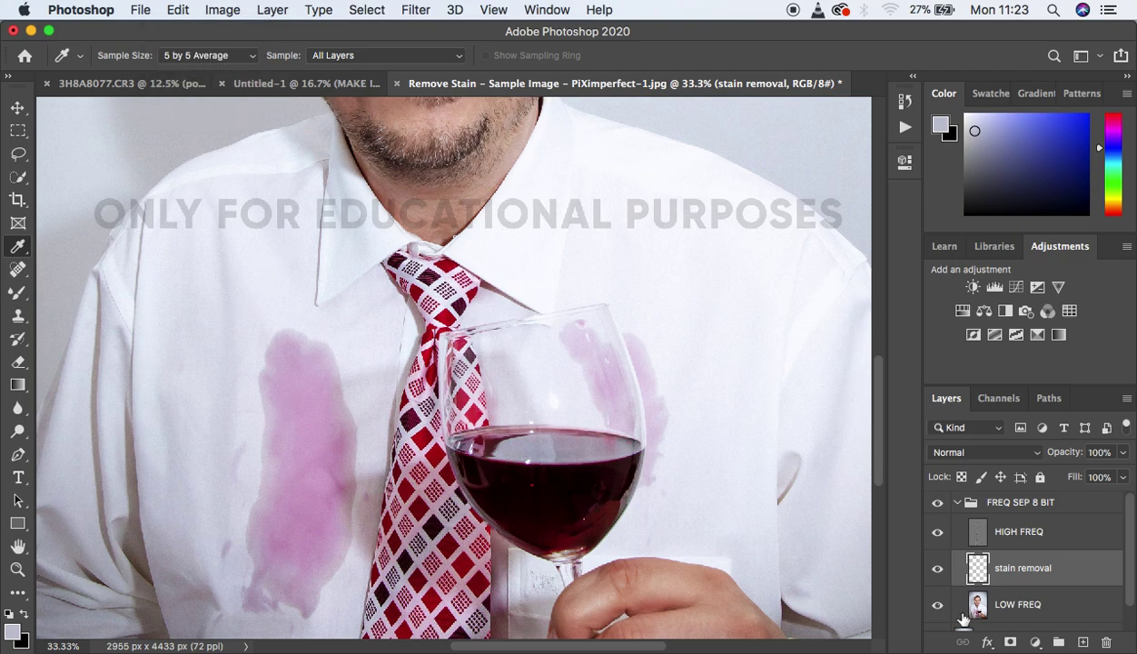
Switch from the Mixer Brush to the regular Brush tool, keeping its flow at 30%
click(17, 298)
right_click(17, 298)
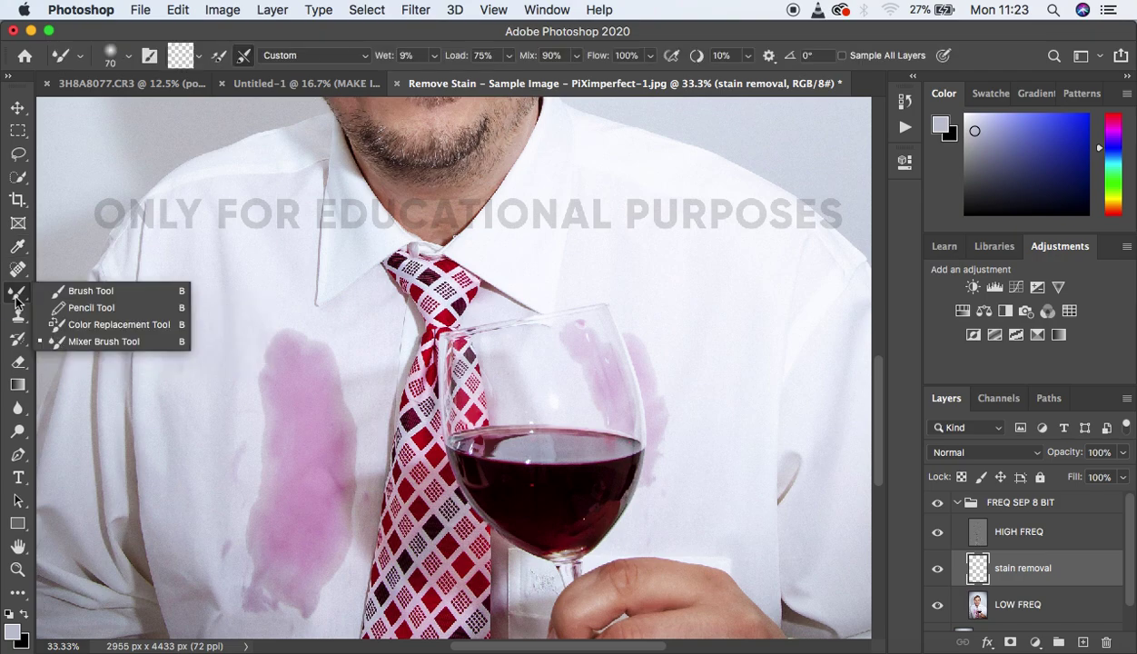
click(81, 292)
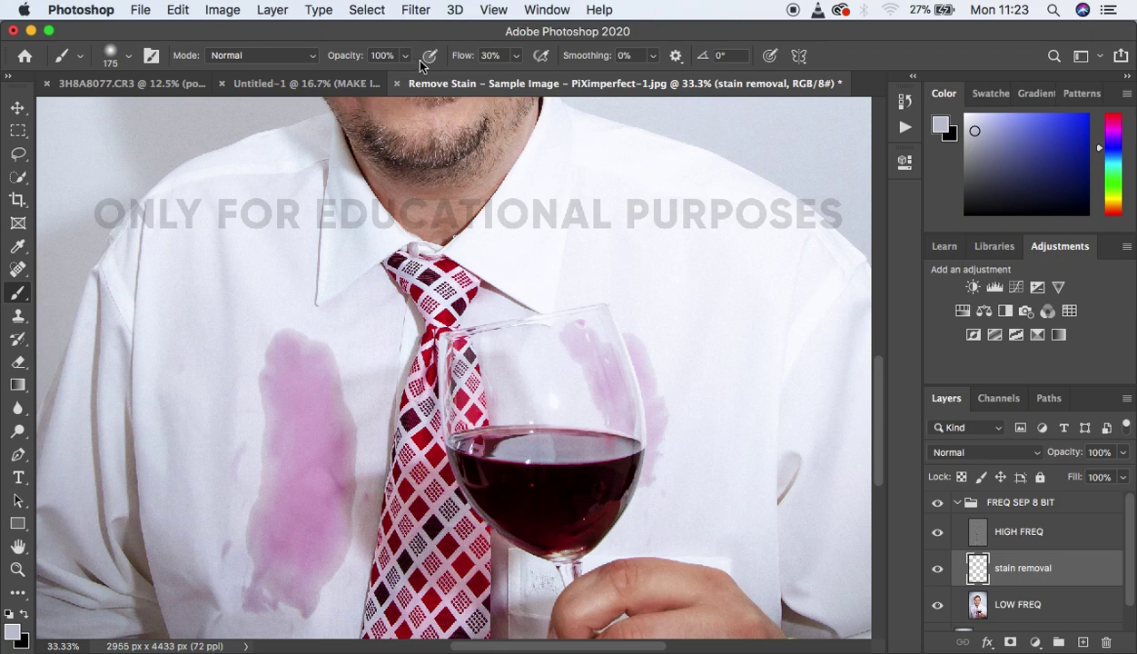
click(517, 55)
click(520, 57)
Sample the clean shirt color beside the large stain and paint over its edge nearest the tie with a 125 px brush
key(super+plus)
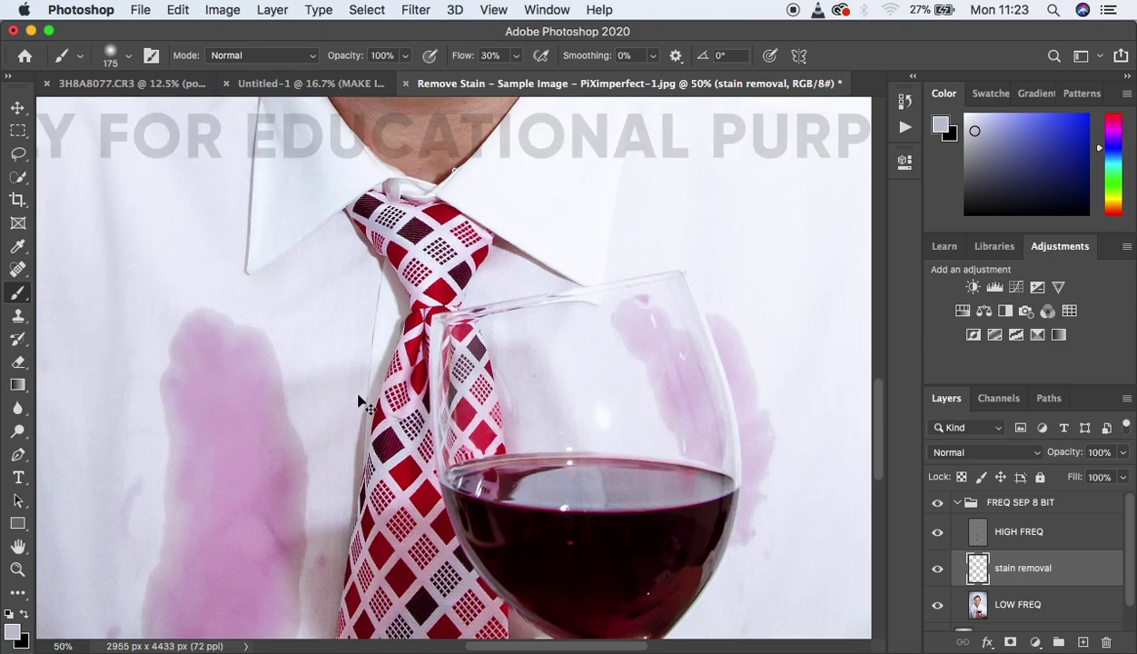
scroll(356, 291, left, 5)
scroll(356, 292, down, 3)
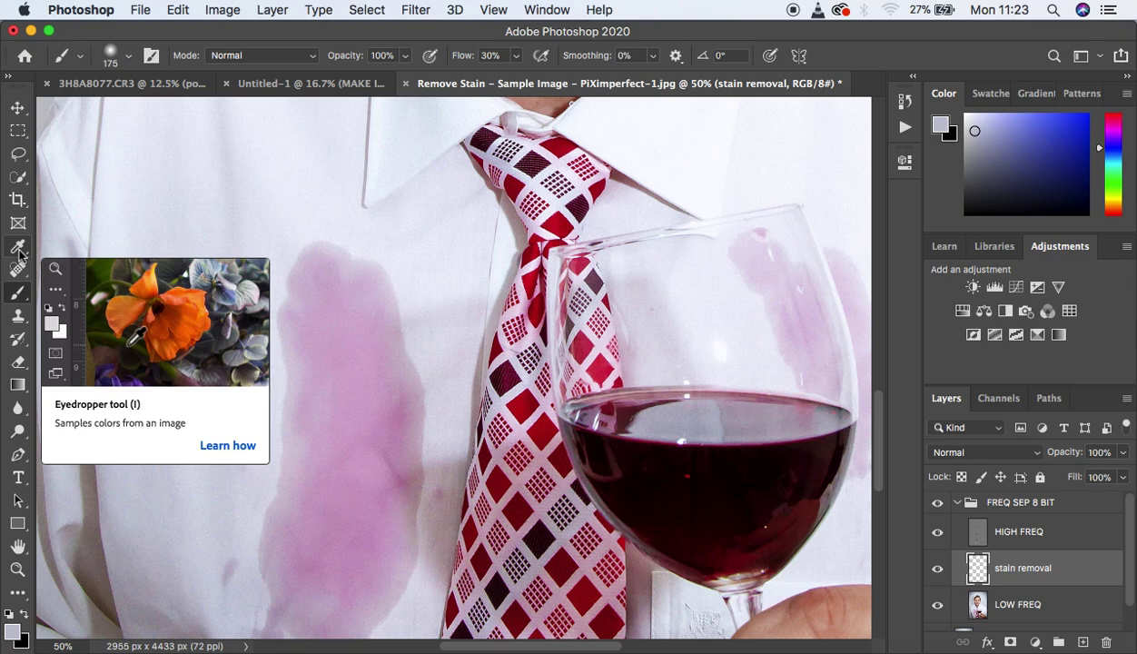
key(bracketleft)
key(bracketleft)
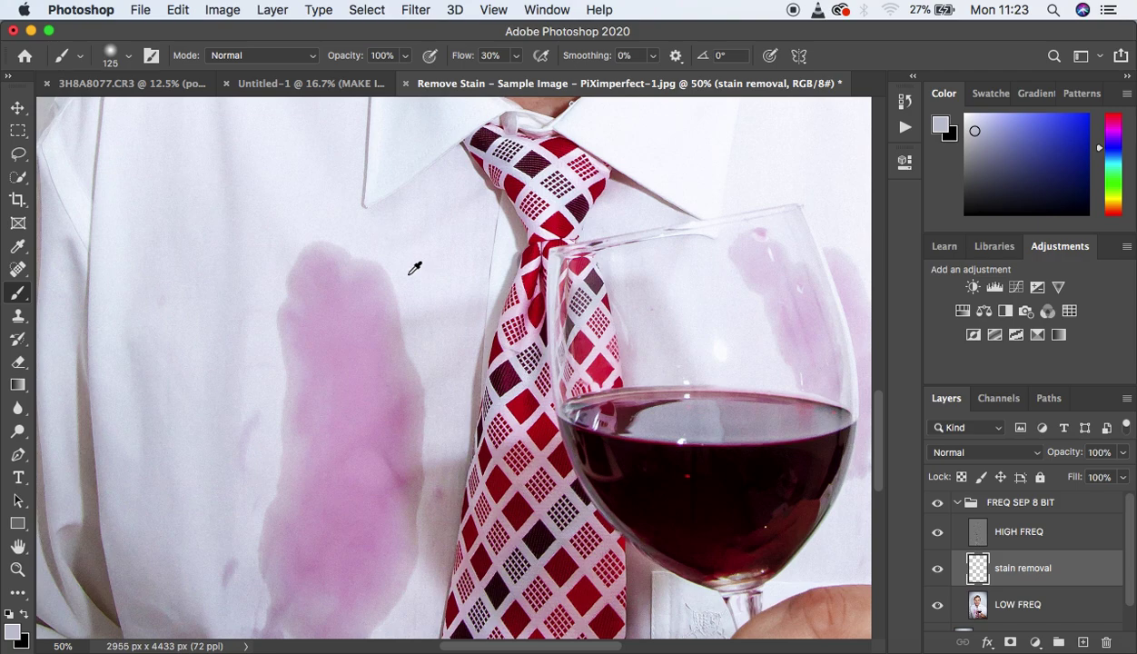
alt+click(410, 274)
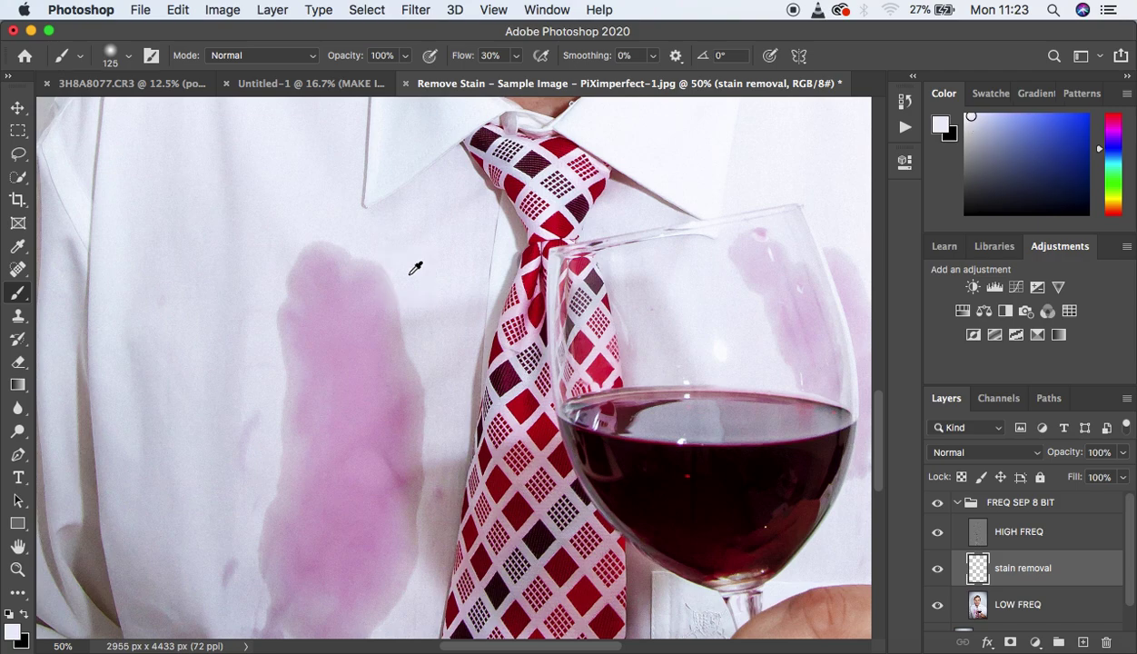
mouse_move(389, 277)
mouse_down()
mouse_move(387, 343)
mouse_move(402, 322)
mouse_up()
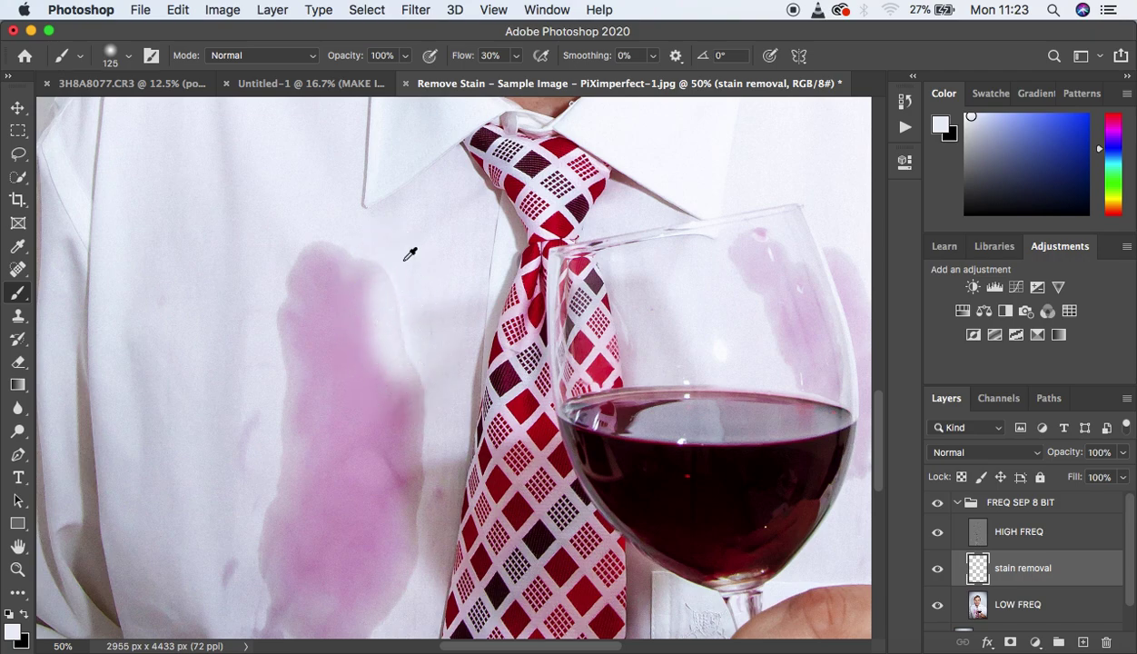
mouse_move(371, 264)
mouse_down()
mouse_move(368, 368)
mouse_move(415, 367)
mouse_move(406, 435)
mouse_up()
Enlarge the brush to 150 px and paint sampled light shirt tones over the upper interior of the large stain
alt+click(421, 306)
key(bracketright)
alt+click(400, 286)
drag(338, 273, 341, 342)
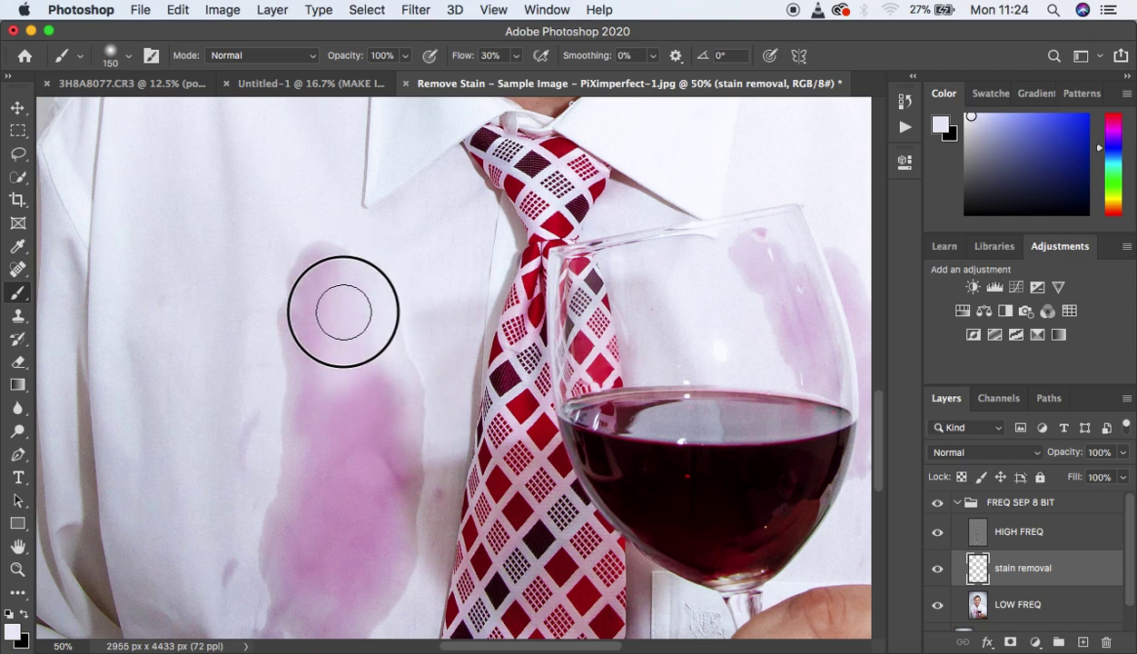
alt+click(368, 409)
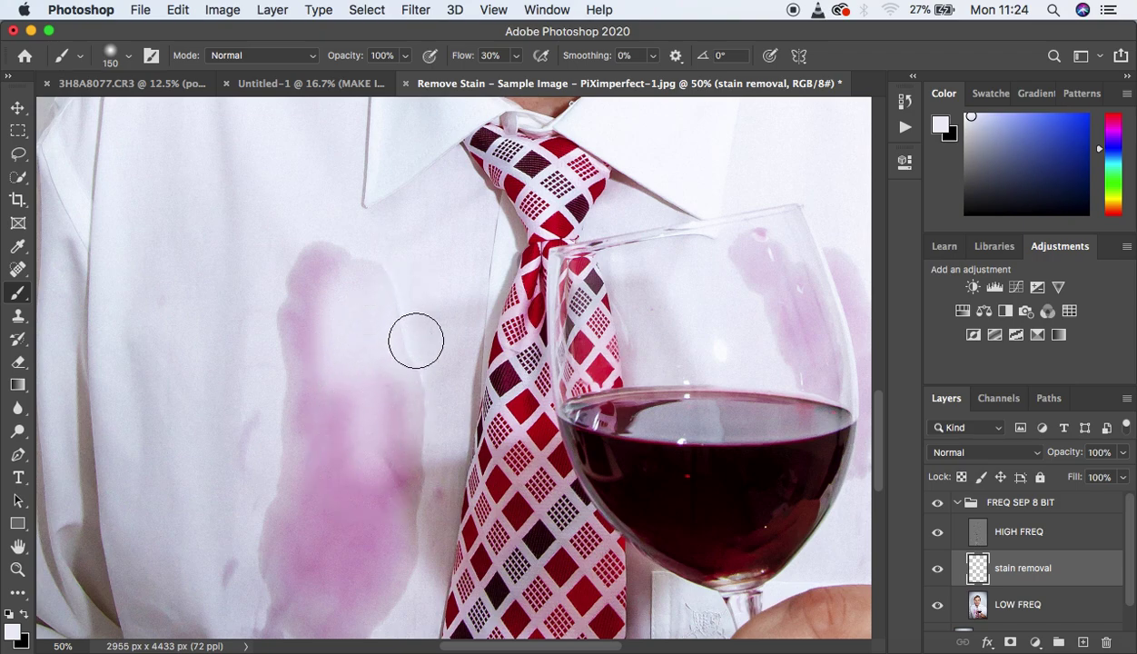
alt+click(396, 413)
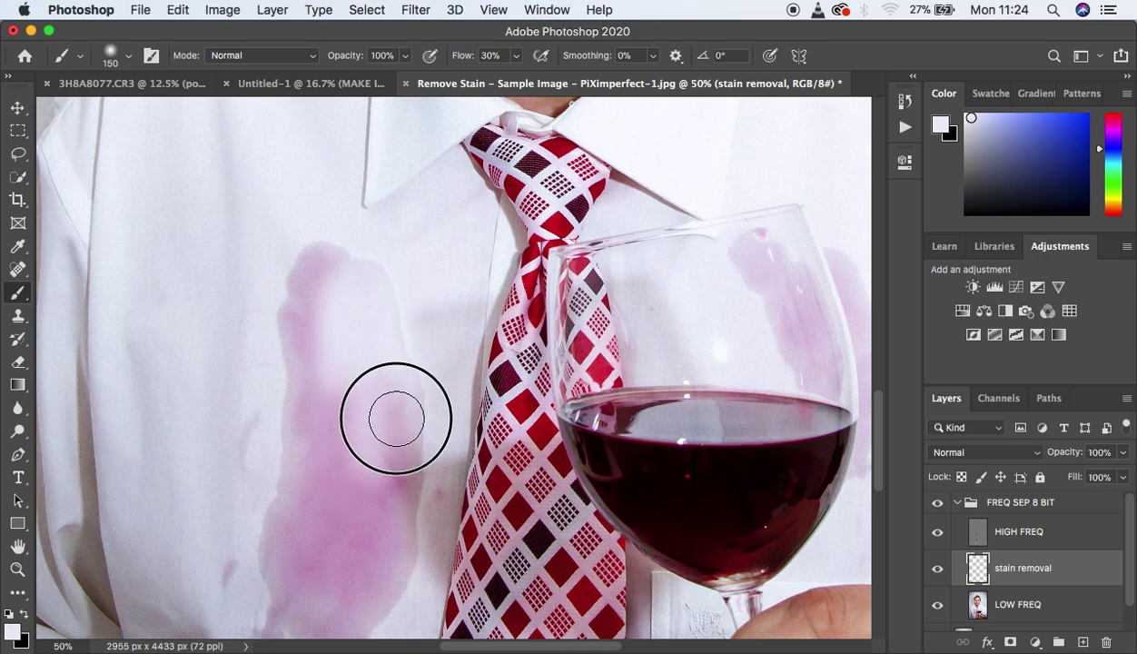
Paint sampled shirt color over the large stain's upper edge on the side away from the tie
drag(303, 233, 304, 325)
drag(322, 274, 322, 353)
alt+click(316, 242)
drag(290, 286, 297, 408)
alt+click(298, 287)
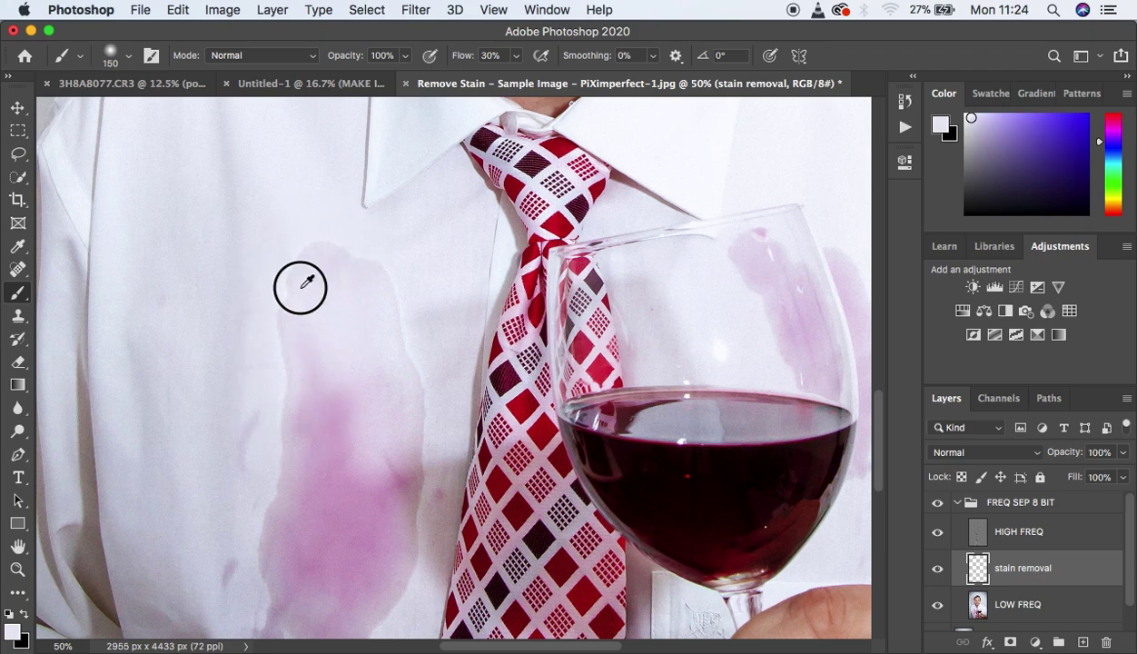
Cover the middle of the large stain with tones sampled from its already lightened upper part
drag(321, 340, 319, 440)
alt+click(307, 345)
drag(304, 370, 302, 485)
alt+click(366, 349)
drag(348, 398, 344, 491)
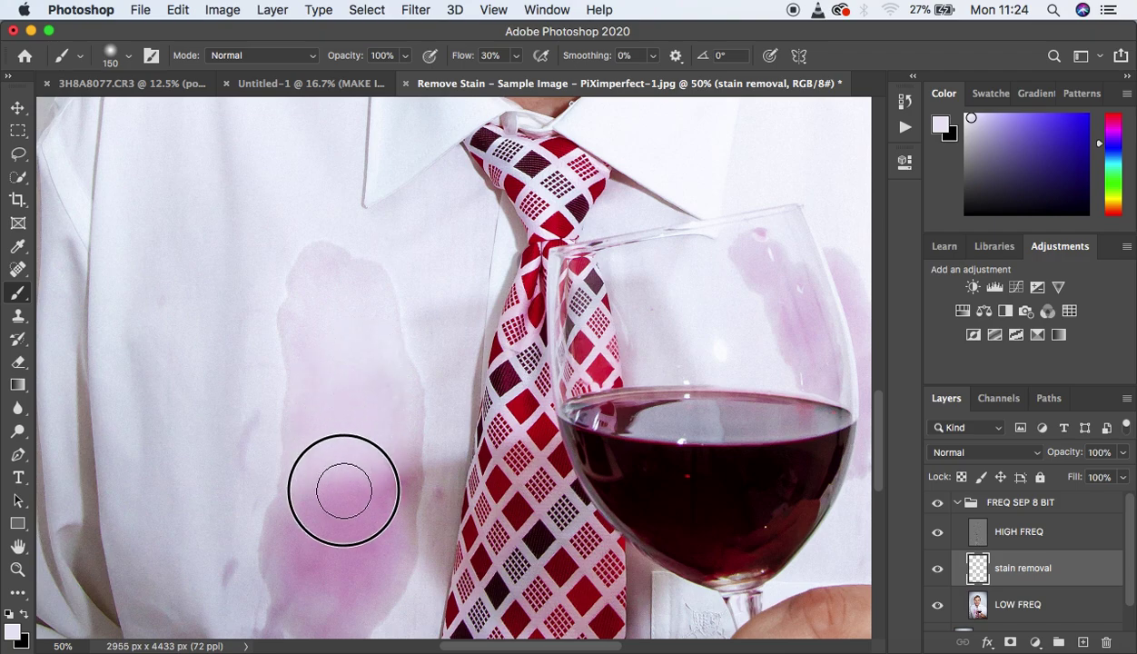
Extend the lightened tones down through the stain's lower center and along its edge nearest the tie, resampling as you go
alt+click(376, 373)
drag(381, 418, 383, 518)
alt+click(329, 396)
drag(331, 448, 331, 552)
alt+click(329, 432)
alt+click(371, 528)
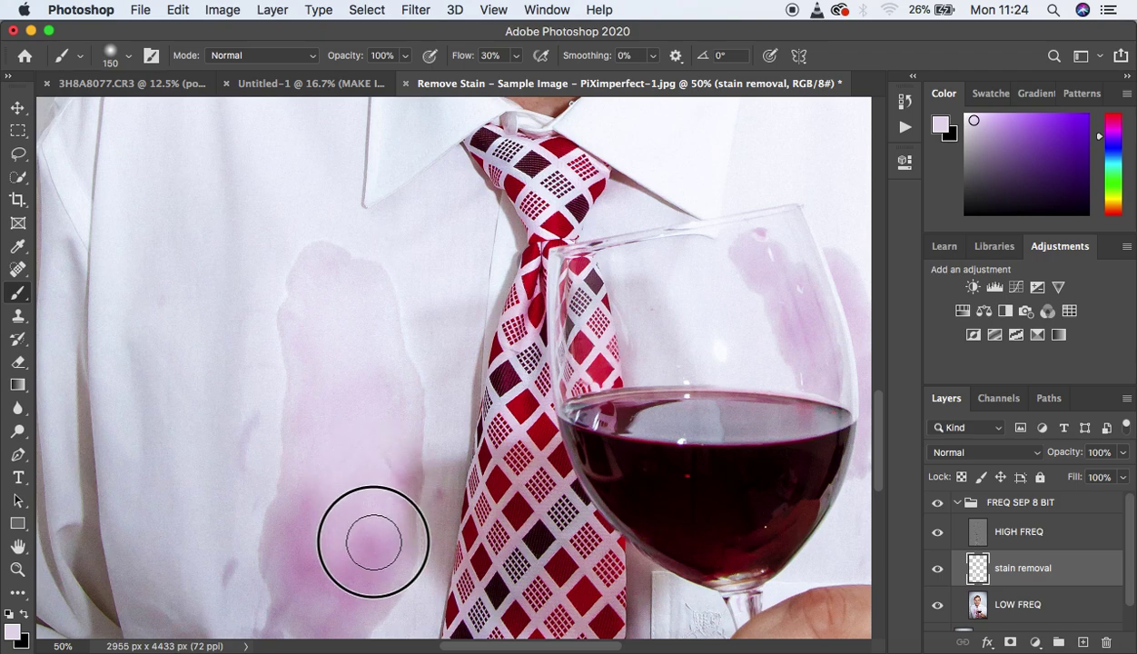
alt+click(406, 472)
drag(406, 471, 389, 417)
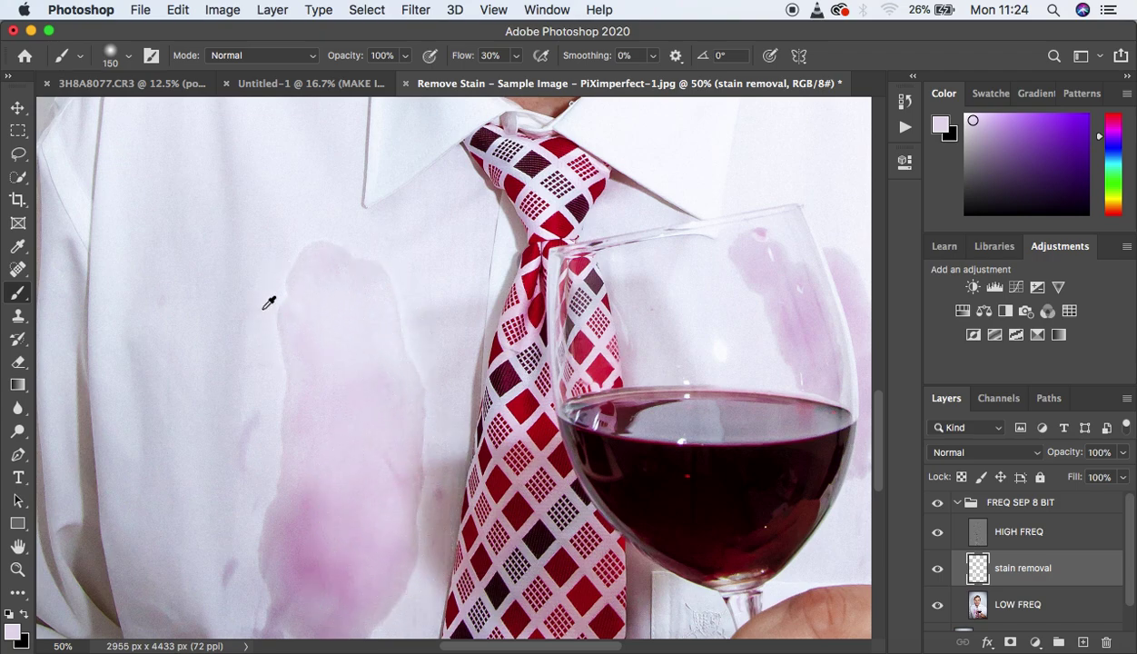
Lighten the stain's lower part on the sleeve side and its remaining dark center with tones sampled nearby
alt+click(253, 396)
alt+click(291, 432)
drag(282, 444, 286, 558)
alt+click(310, 452)
drag(308, 455, 313, 476)
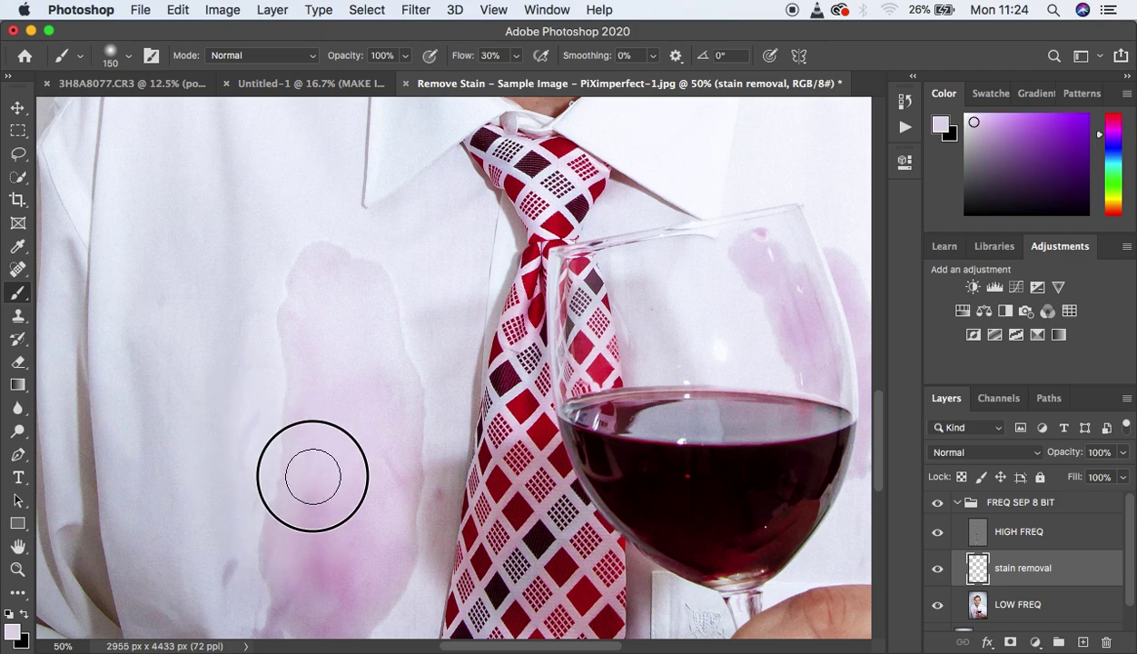
alt+click(331, 486)
alt+click(364, 508)
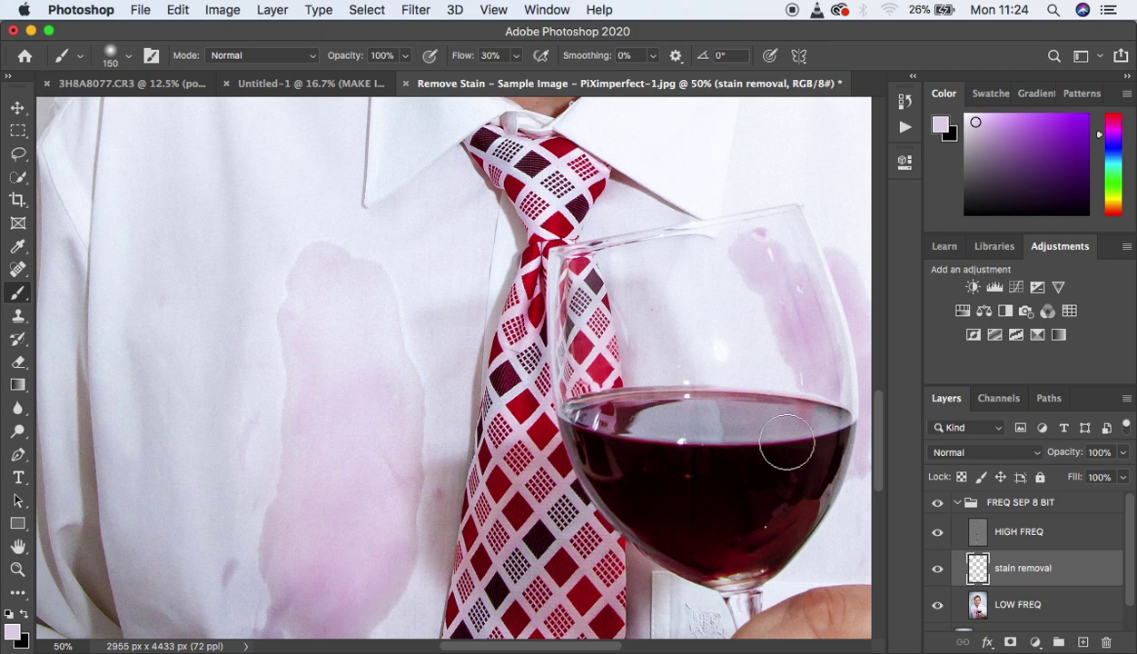
Sample the clean shirt just below the large stain and paint over the ragged bottom edge of the stain
drag(877, 440, 882, 474)
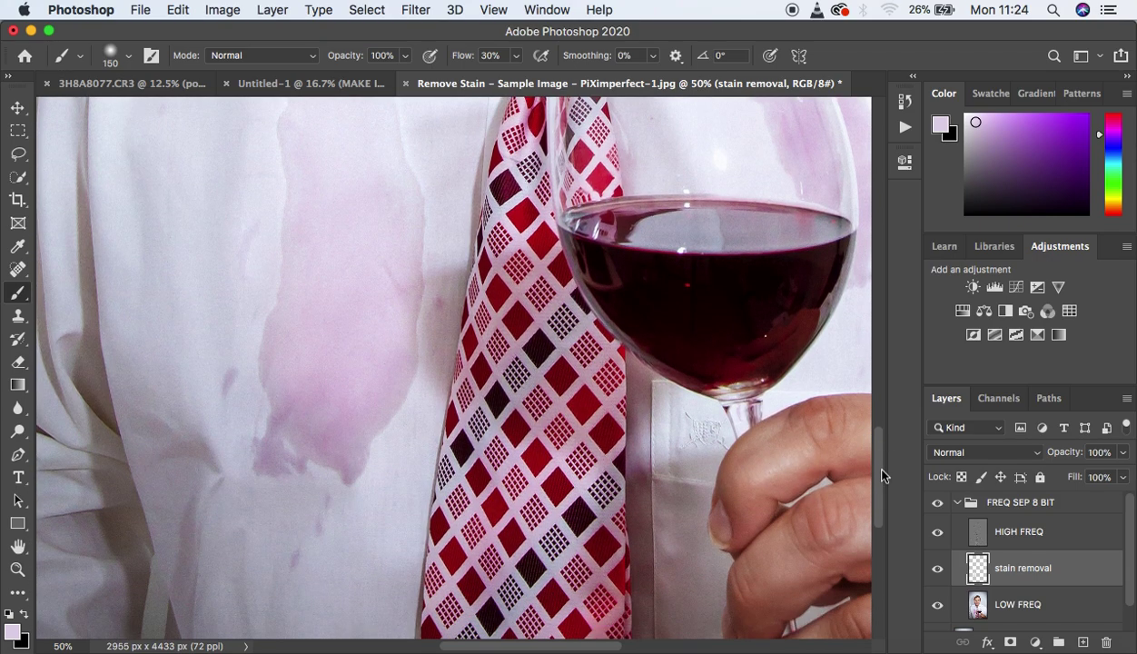
alt+click(387, 476)
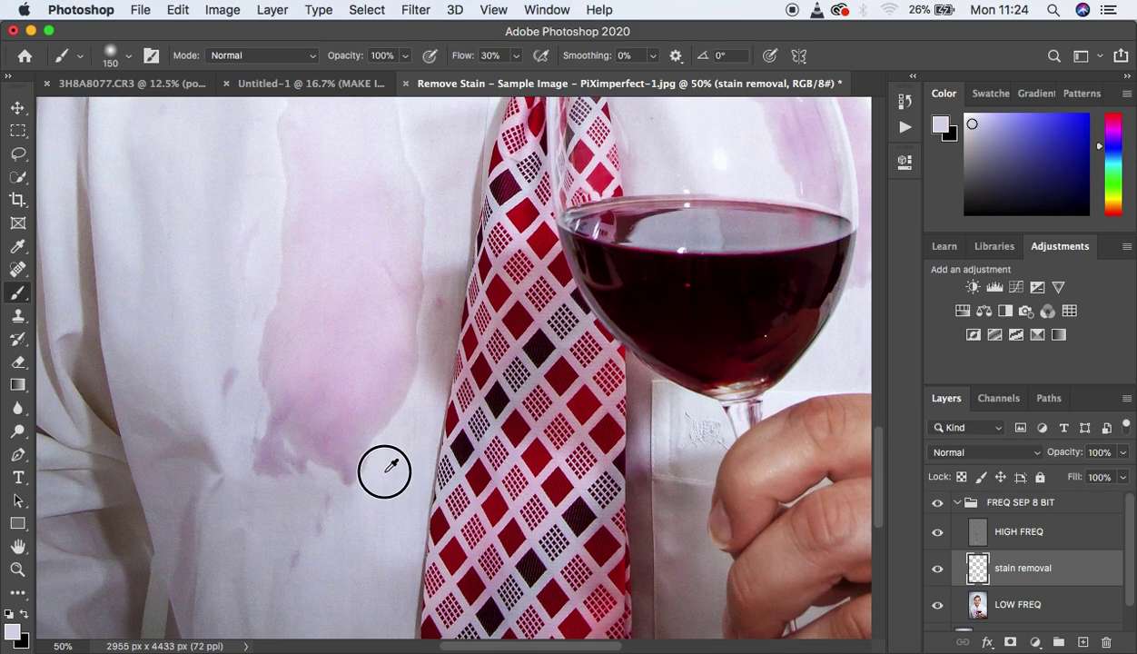
mouse_move(374, 472)
mouse_down()
mouse_move(368, 411)
mouse_move(380, 354)
mouse_move(342, 461)
mouse_move(346, 406)
mouse_up()
drag(348, 501, 340, 471)
alt+click(348, 528)
mouse_move(329, 525)
mouse_down()
mouse_move(304, 421)
mouse_move(300, 434)
mouse_up()
alt+click(291, 501)
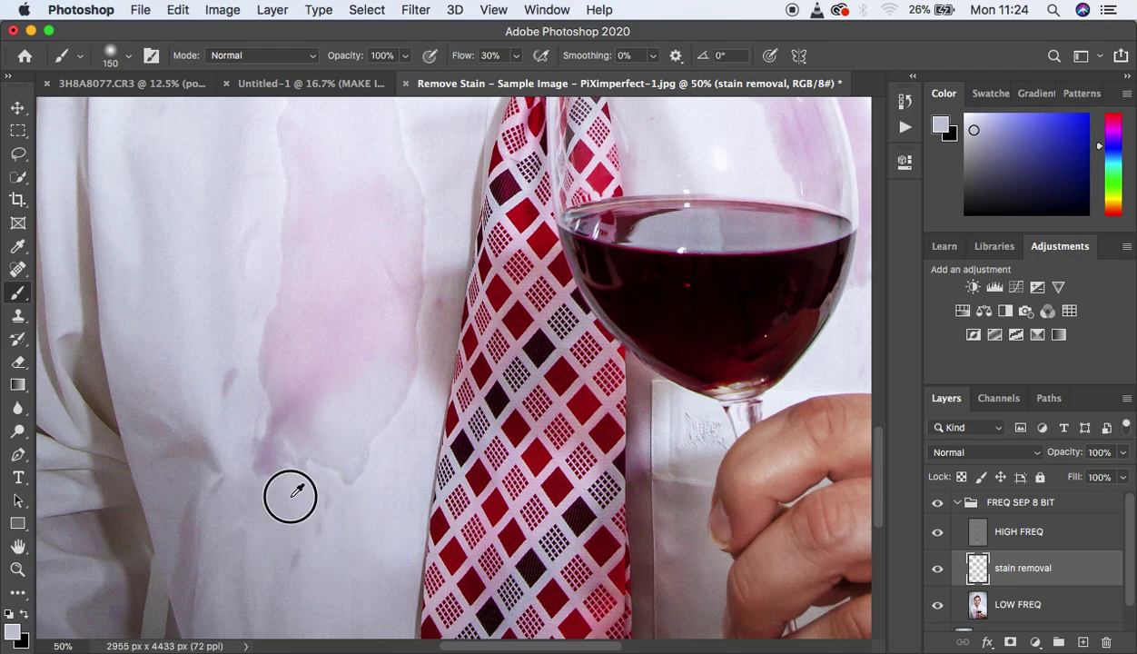
Paint over the stain's bottom corner on the sleeve side and blend upward into its lower interior
drag(269, 480, 274, 398)
alt+click(310, 471)
mouse_move(299, 438)
mouse_down()
mouse_move(311, 359)
mouse_move(334, 431)
mouse_move(340, 295)
mouse_up()
alt+click(339, 400)
alt+click(320, 404)
mouse_move(320, 404)
mouse_down()
mouse_move(271, 391)
mouse_move(273, 313)
mouse_move(287, 282)
mouse_up()
Enlarge the brush to 200 px and paint out the pink in the lower interior of the large stain
key(bracketright)
key(bracketright)
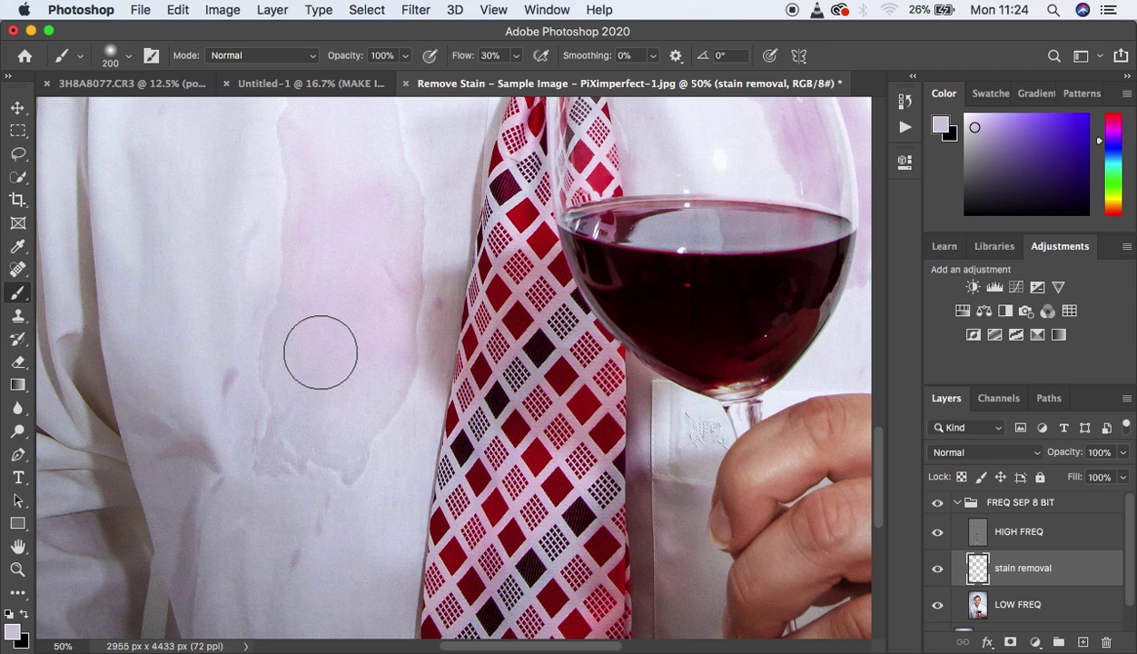
alt+click(336, 403)
drag(360, 393, 360, 296)
alt+click(332, 398)
Paint sampled gray shirt tones over the faint marks between the stain's lower edge and the sleeve
drag(232, 422, 237, 336)
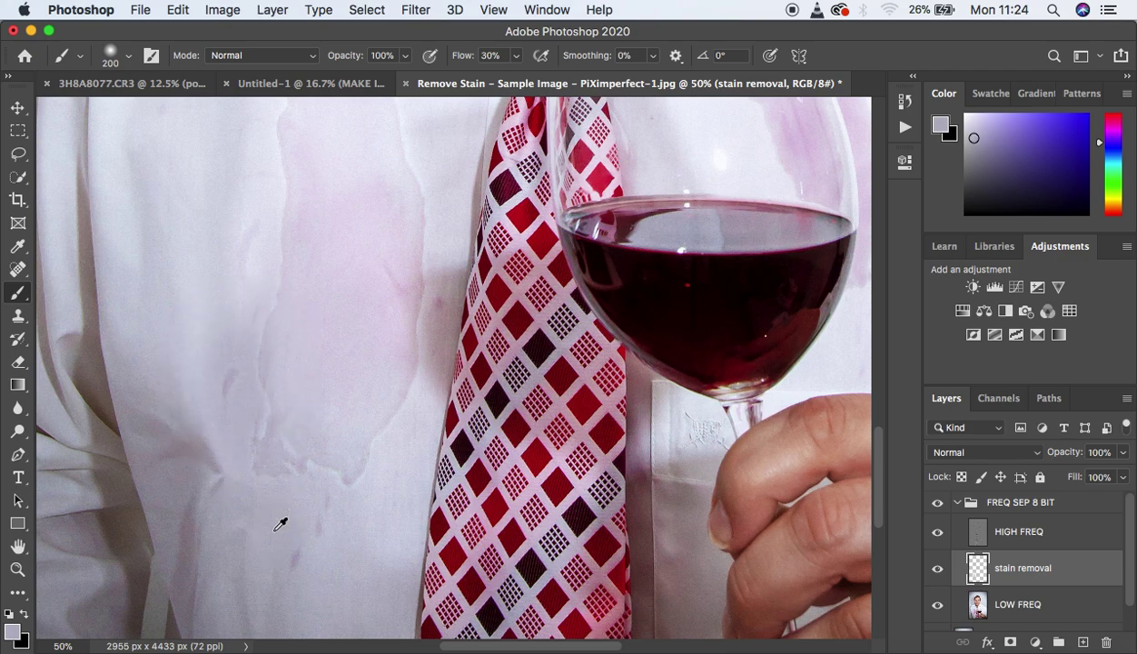
drag(269, 456, 269, 420)
alt+click(333, 360)
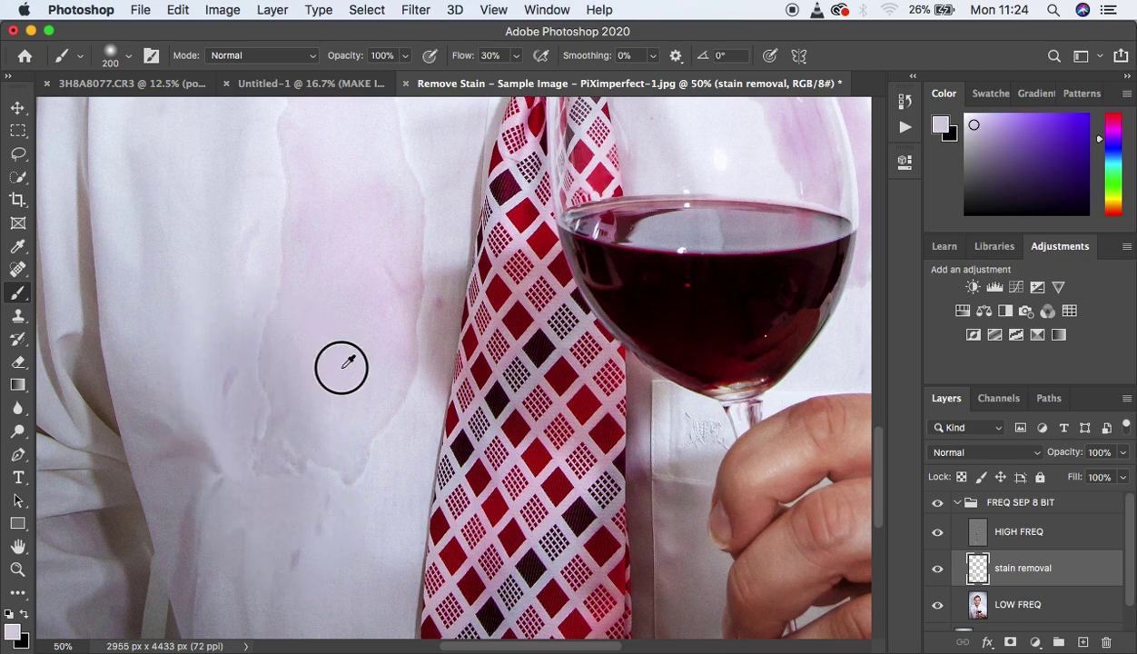
Even out the pink tint across the stain's middle and its sleeve-side edge with repeatedly resampled tones
alt+click(380, 241)
alt+click(392, 169)
alt+click(259, 236)
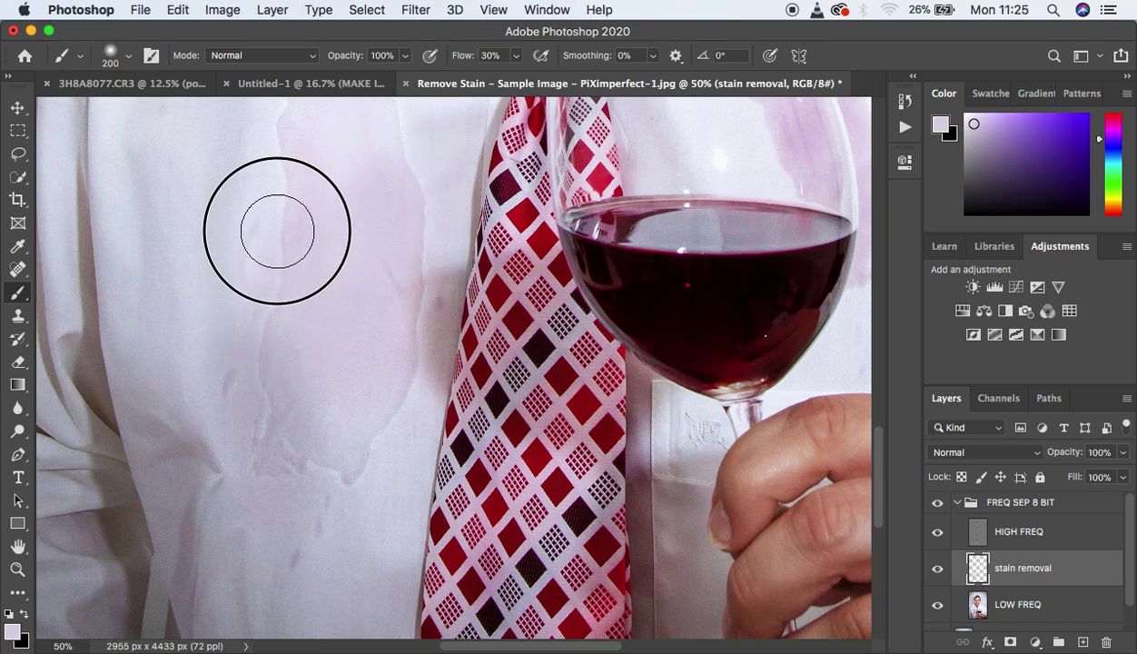
alt+click(297, 191)
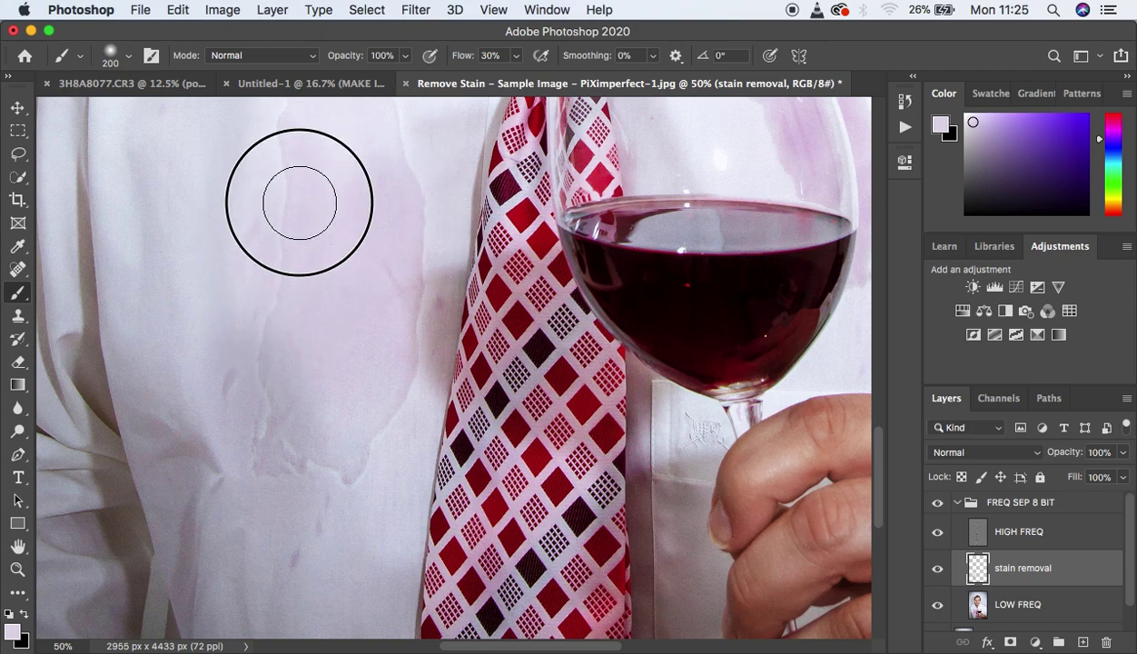
alt+click(216, 355)
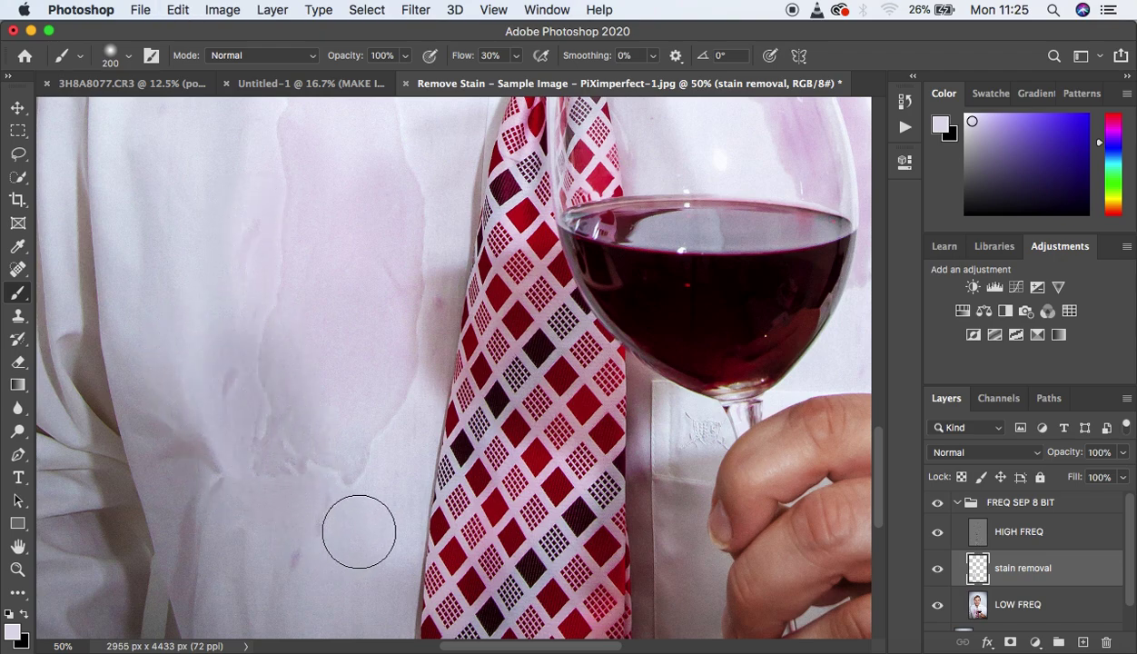
Blend the lower sleeve-side edge and the center of the stain with color sampled near its bottom
alt+click(351, 471)
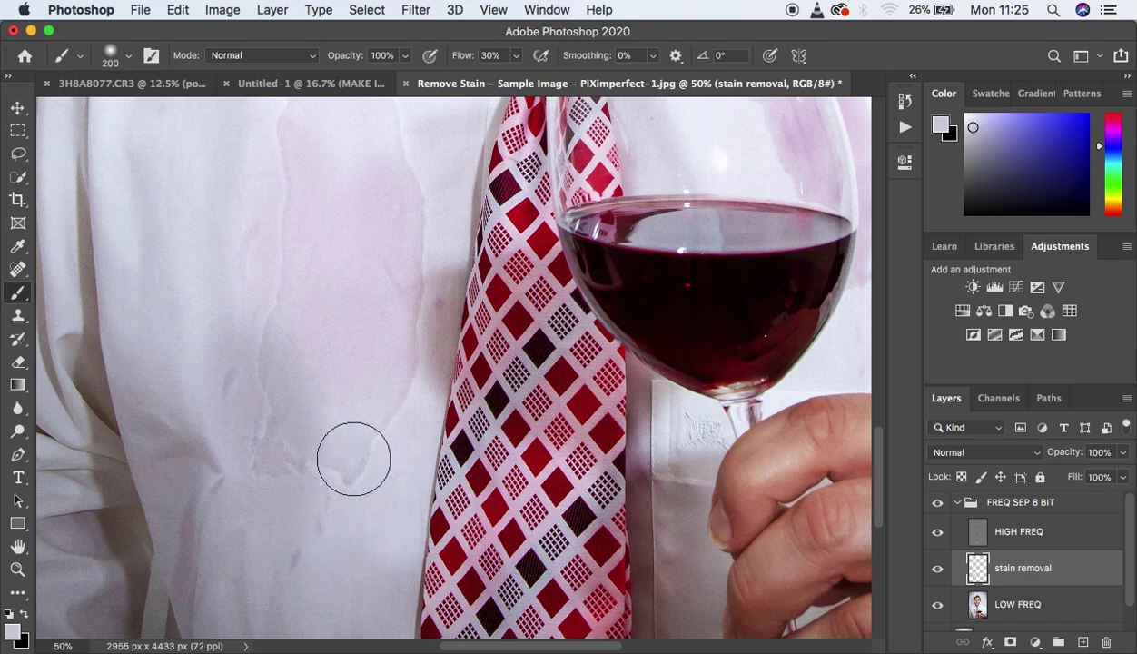
mouse_move(279, 477)
alt+mouse_down()
mouse_move(284, 414)
mouse_move(264, 428)
mouse_move(254, 391)
mouse_move(269, 301)
alt+mouse_up()
alt+drag(363, 319, 377, 277)
alt+drag(309, 253, 302, 252)
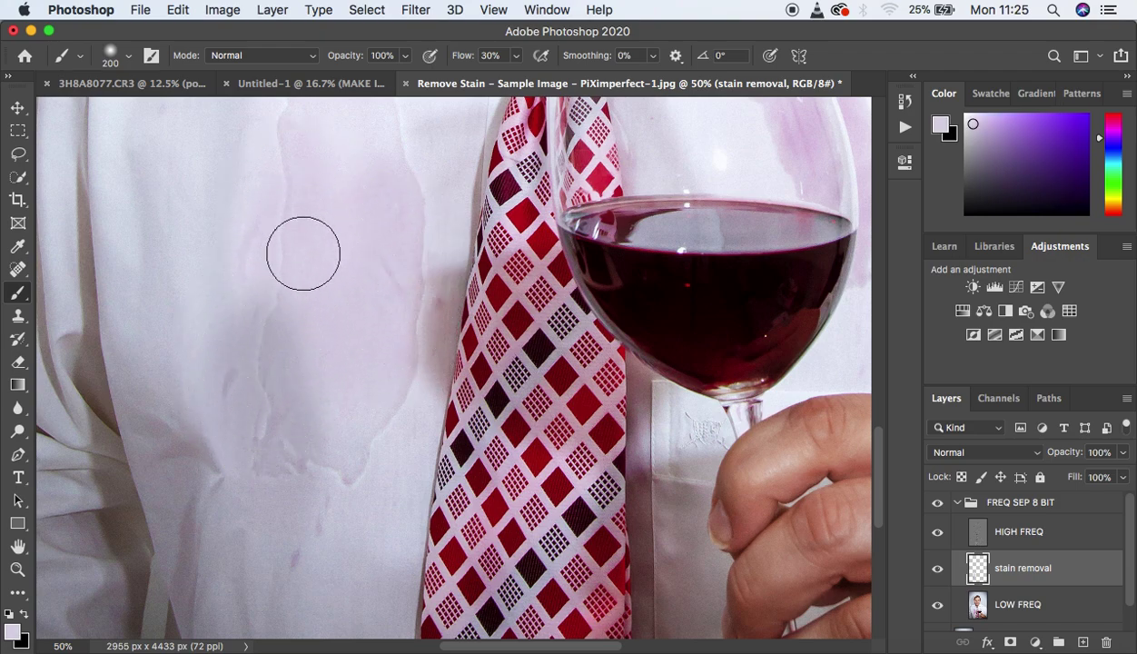
Reduce the brush to 70 px and paint over the small spot beside the tie with the sampled shadow color
key(bracketleft)
key(bracketleft)
key(bracketleft)
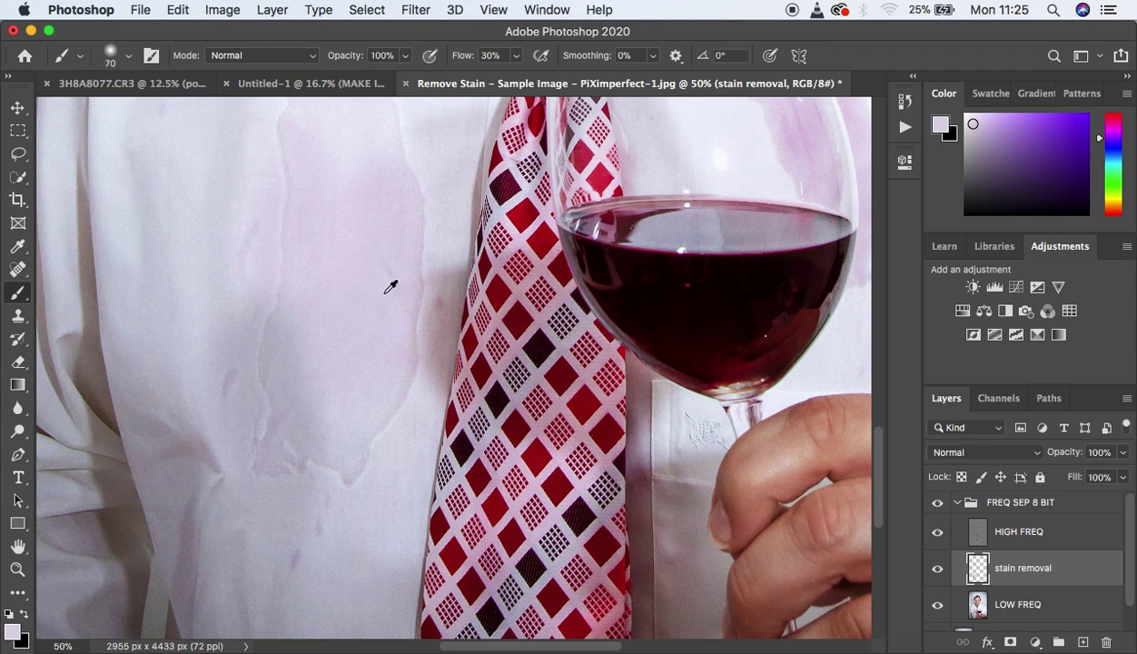
alt+click(451, 325)
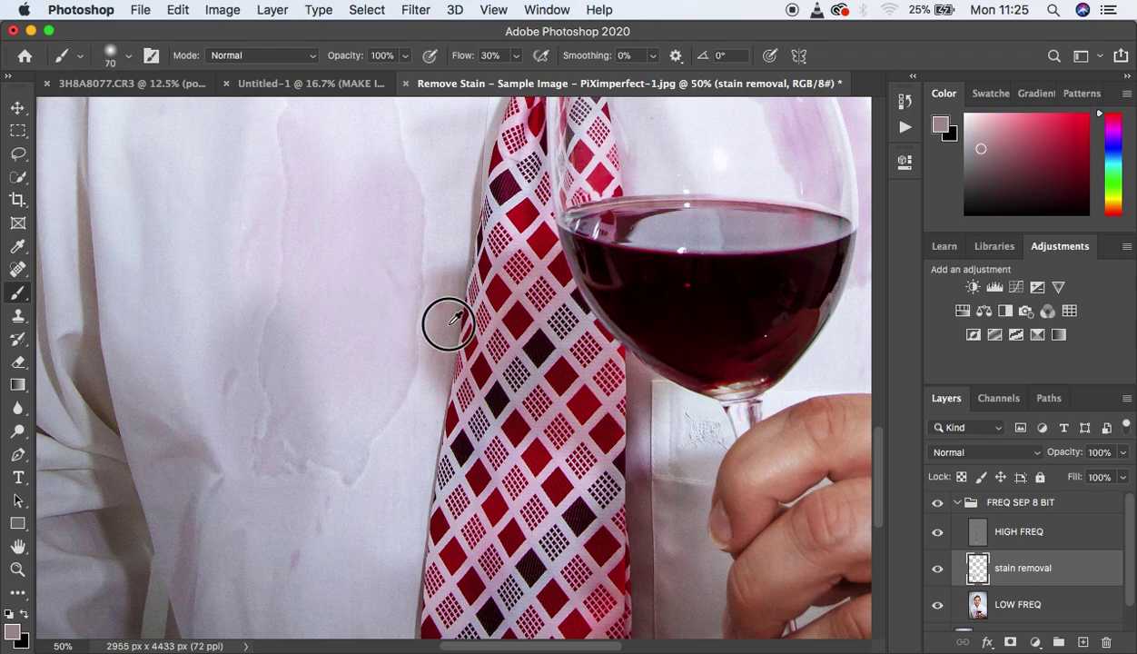
drag(440, 298, 439, 343)
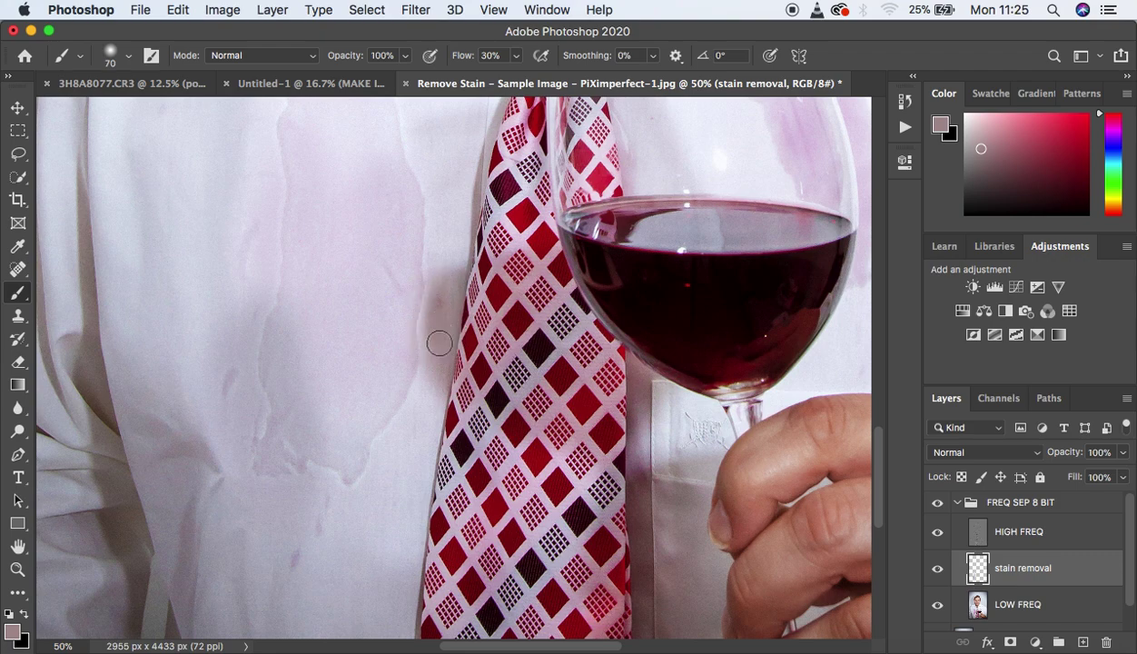
alt+drag(440, 300, 440, 312)
Blend the stain's edge nearest the tie and paint out the small drips below the stain
alt+click(449, 225)
alt+click(404, 309)
alt+click(412, 234)
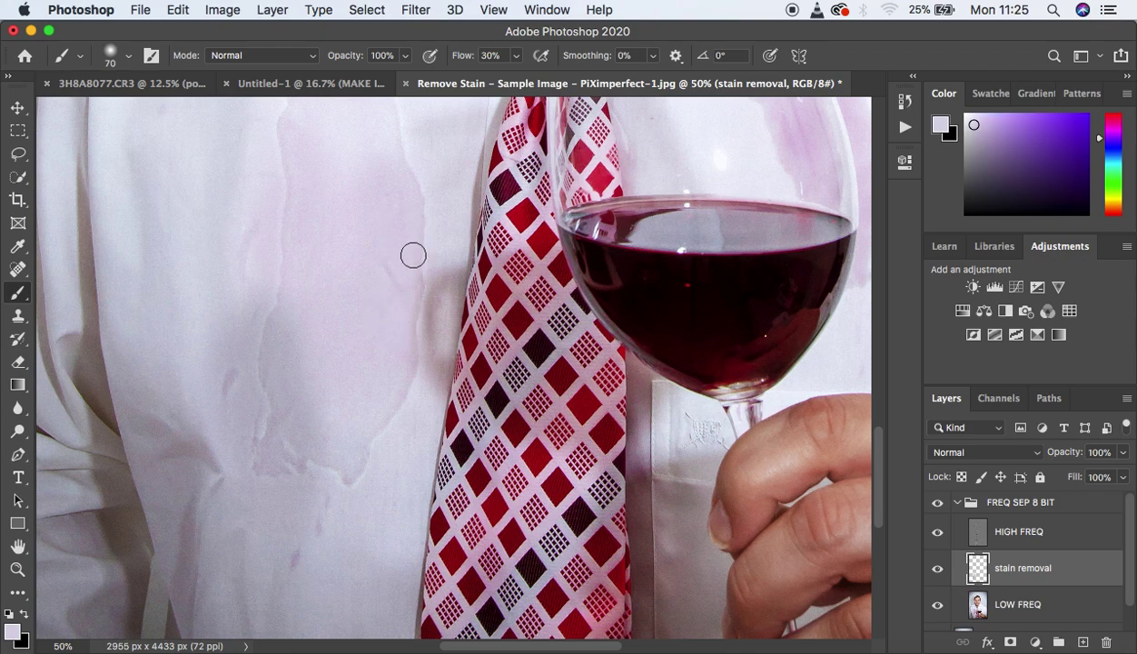
alt+click(405, 403)
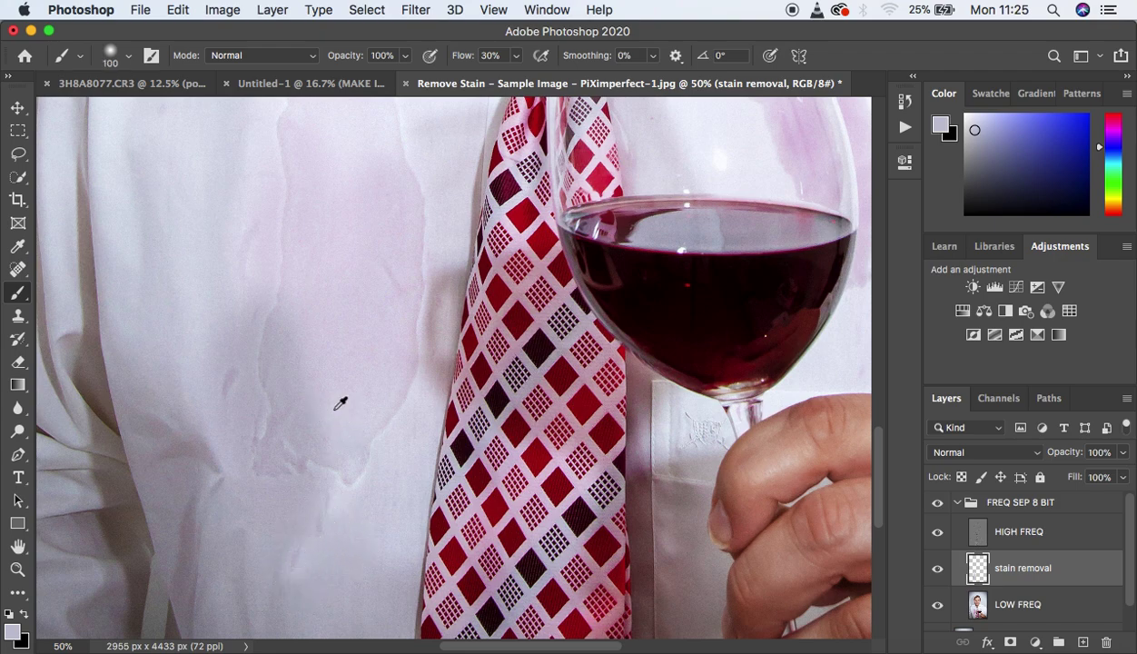
Blend shirt tones along the sleeve-side edge of the large stain with a 100 px brush
alt+click(226, 334)
mouse_move(252, 343)
mouse_down()
mouse_move(262, 294)
mouse_move(265, 320)
mouse_up()
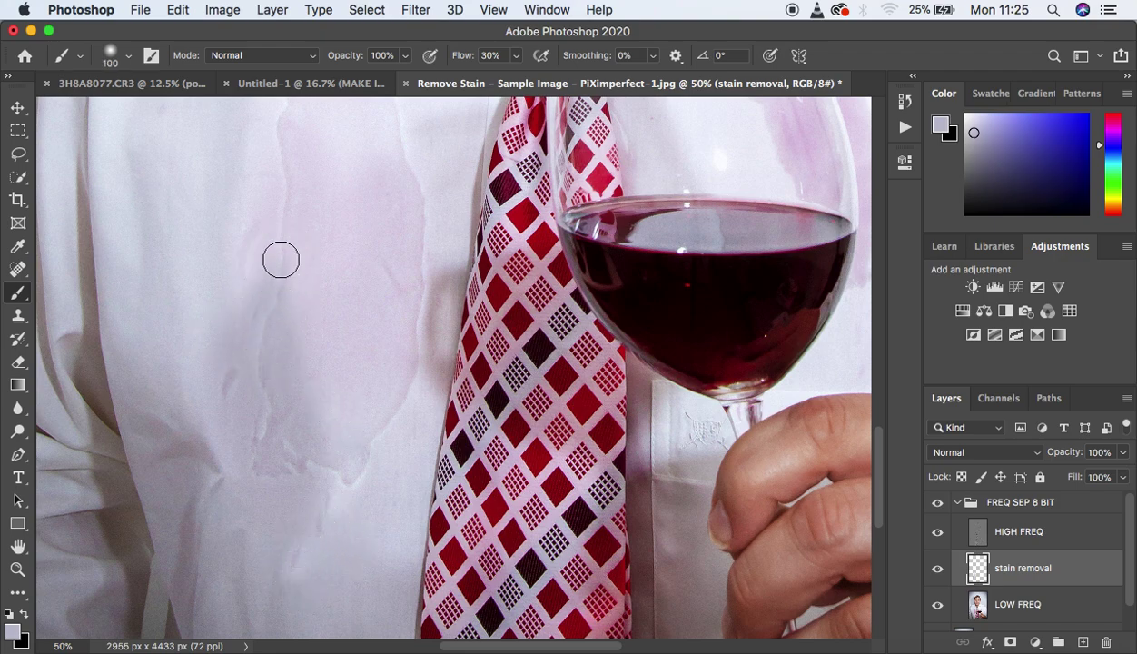
alt+click(318, 278)
alt+click(292, 254)
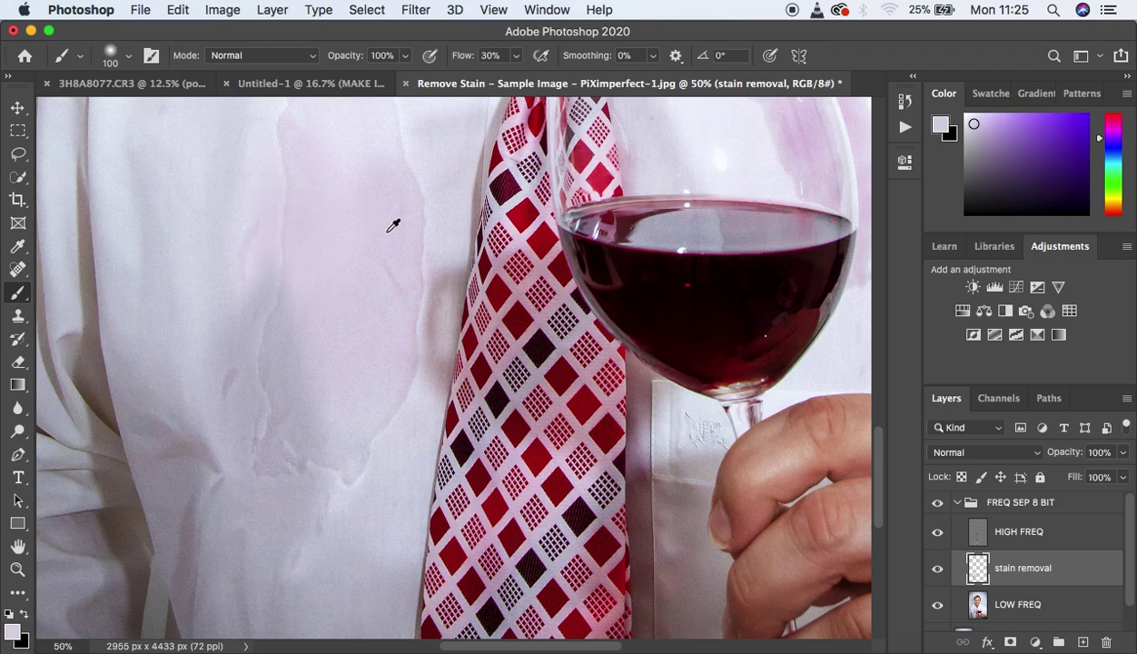
Lighten the remaining pink inside the stain's tie-side edge using color sampled from the neighboring clean shirt
alt+click(394, 264)
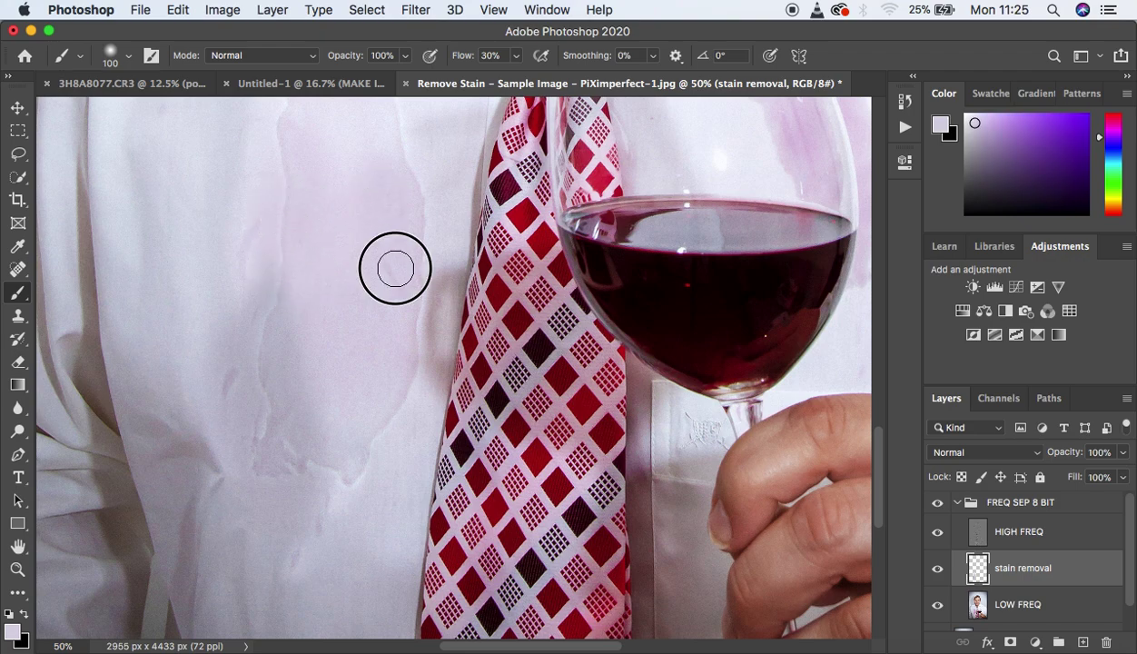
alt+click(436, 214)
alt+click(399, 221)
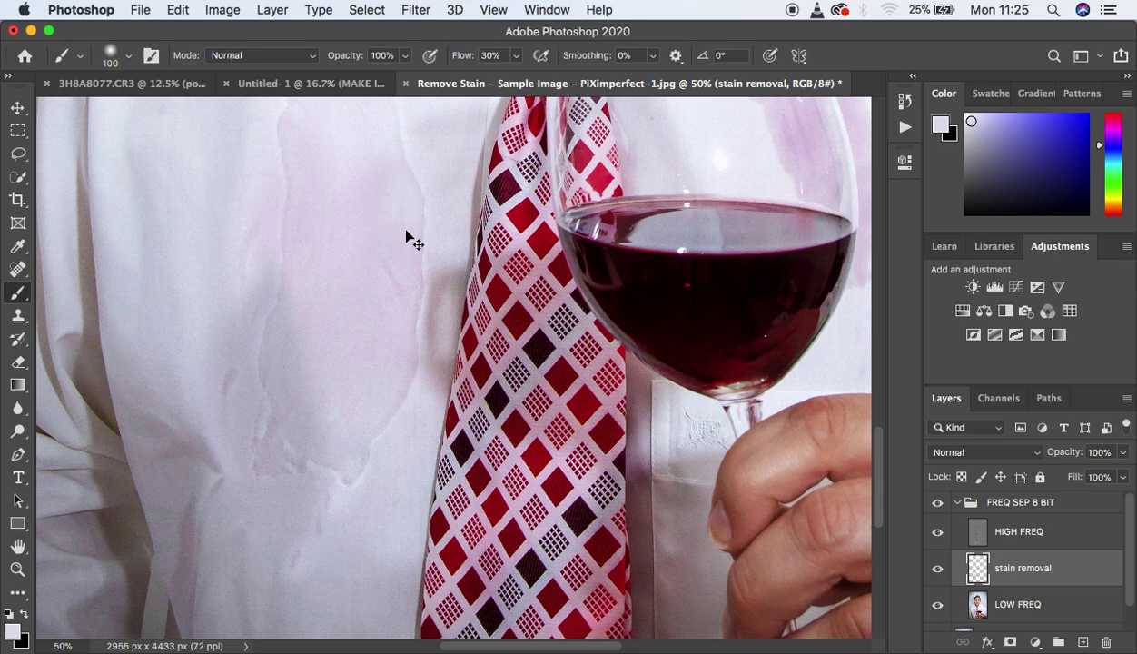
Enlarge the brush to 175 px and paint clean color sampled above the stain over its top and upper interior
key(super+0)
key(super+equal)
key(super+equal)
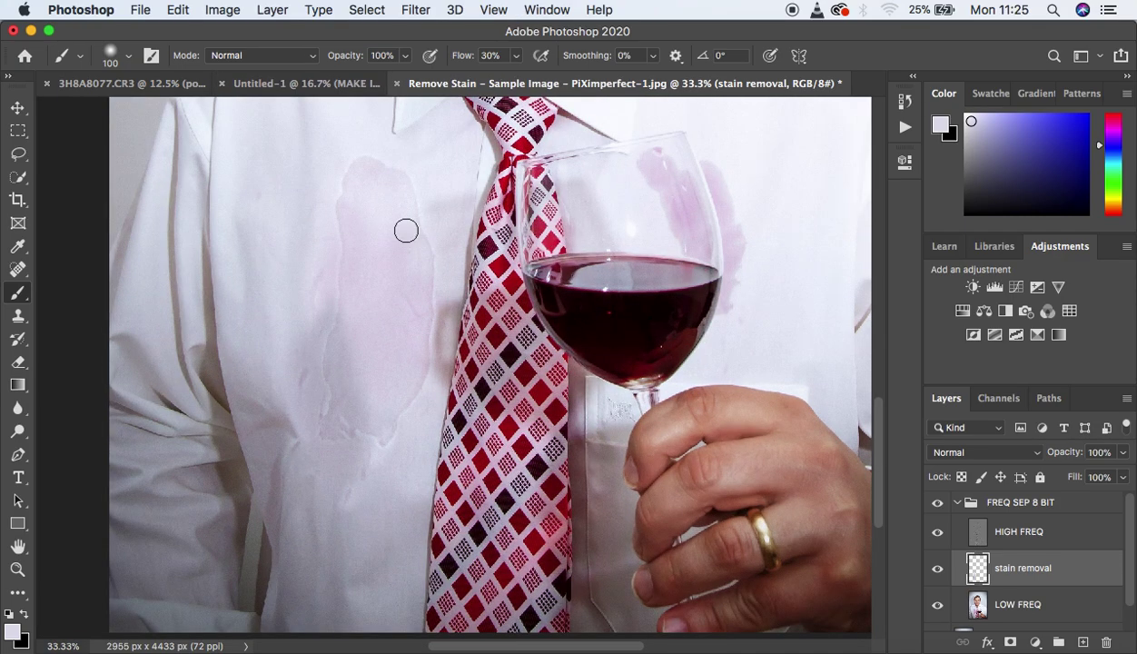
alt+click(343, 132)
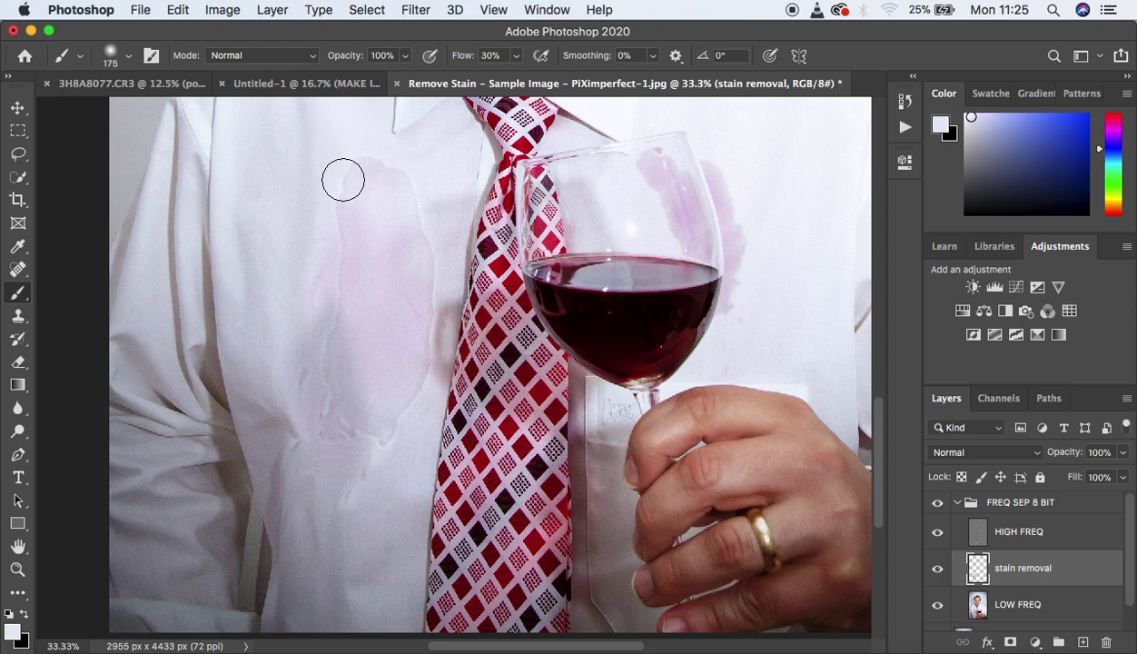
alt+click(338, 234)
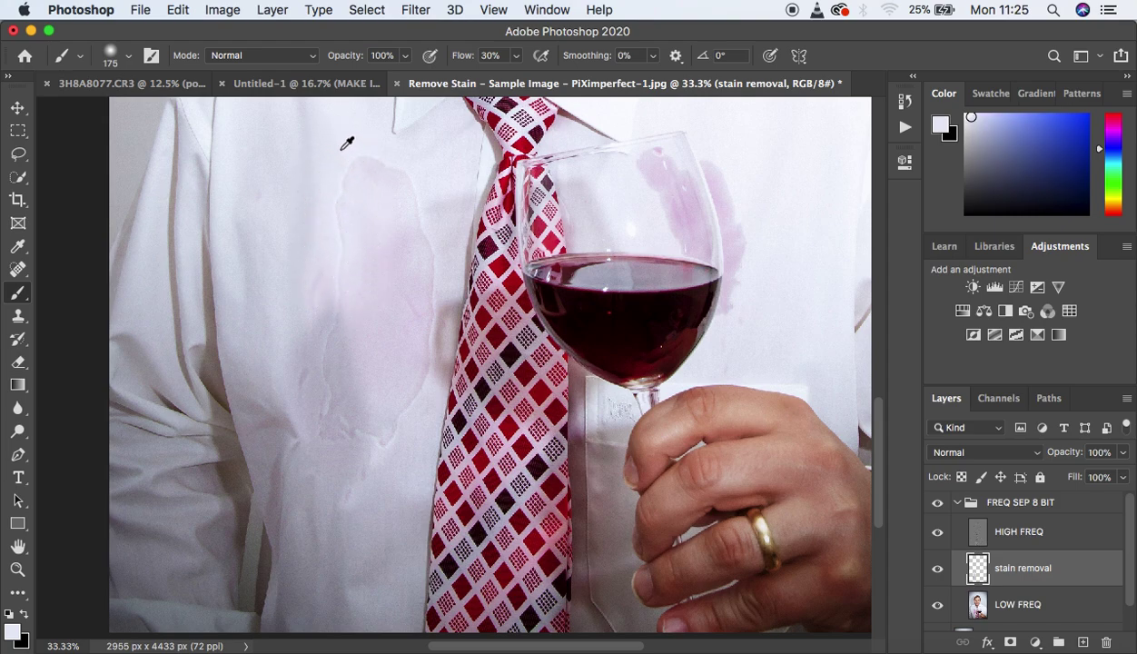
mouse_move(358, 192)
mouse_down()
mouse_move(374, 316)
mouse_move(386, 284)
mouse_up()
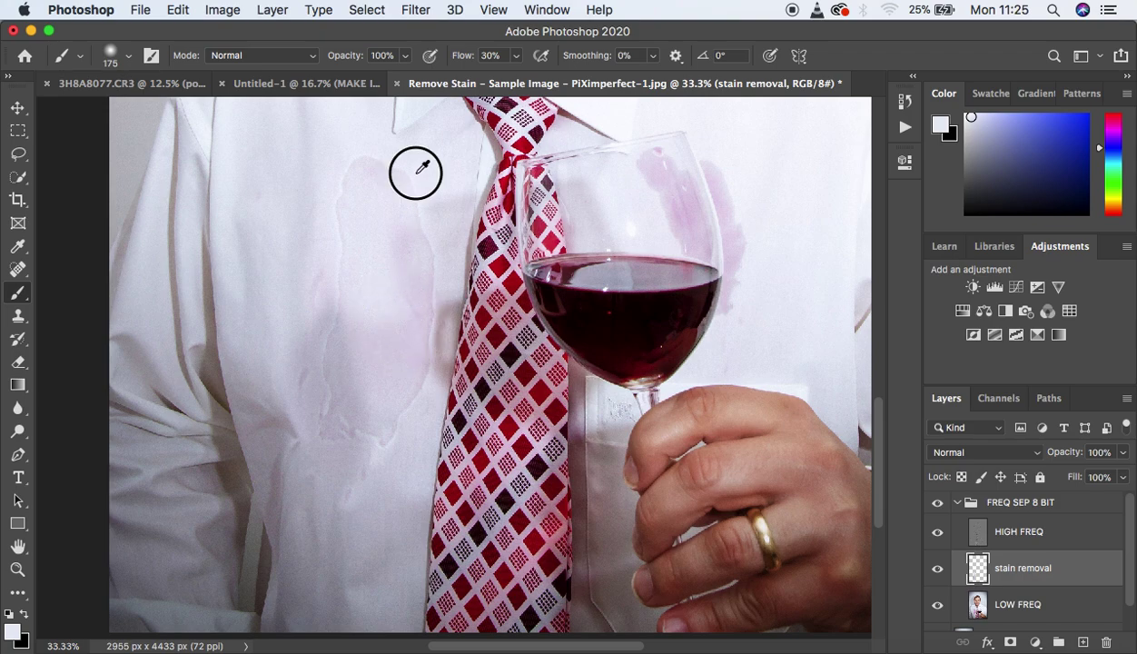
Paint resampled near-white shirt color over the remaining pink in the middle and lower interior of the large stain
alt+click(401, 246)
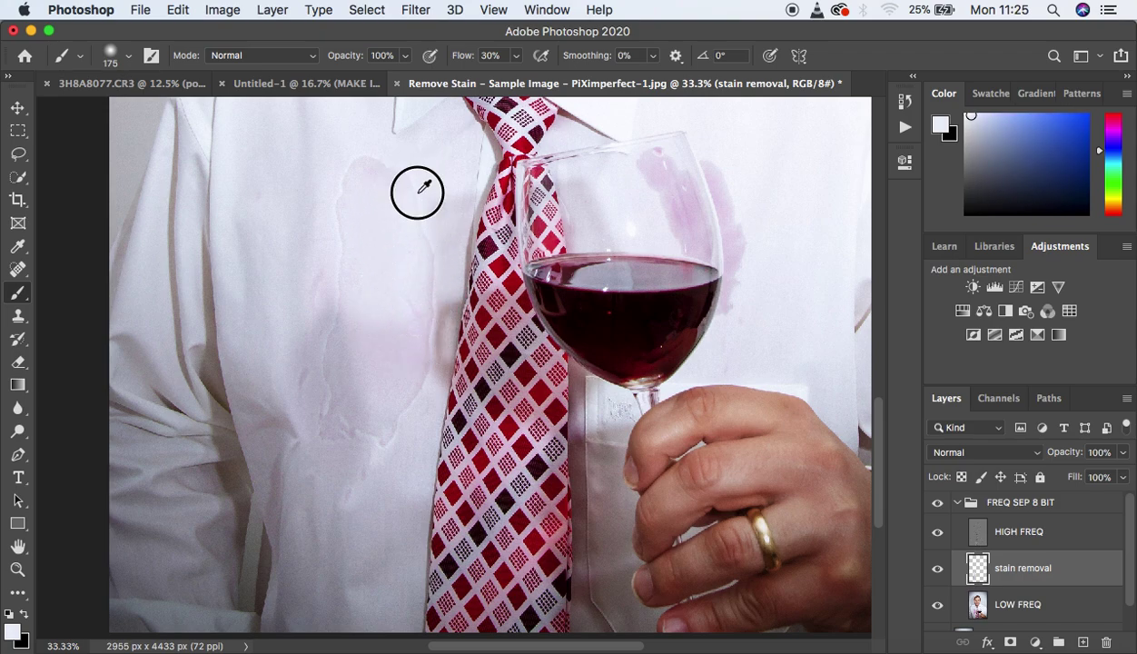
alt+click(393, 371)
alt+click(384, 273)
alt+click(363, 290)
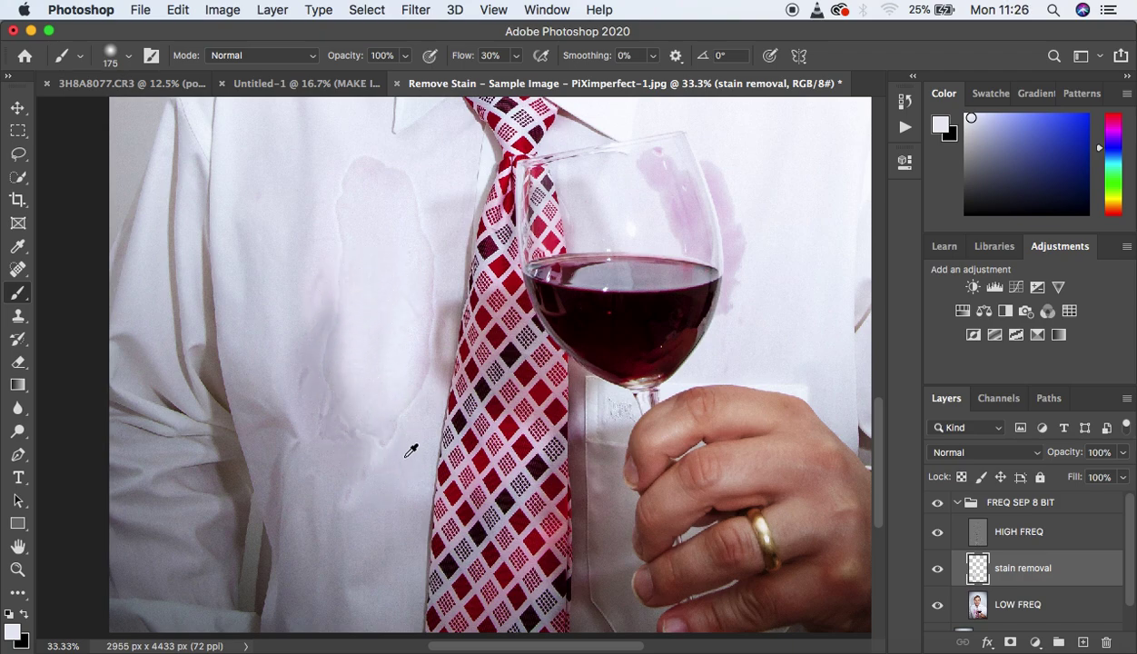
Resample shirt tones at the large stain's lower end, middle and top, and paint them over its interior and tie-side edge
alt+click(350, 432)
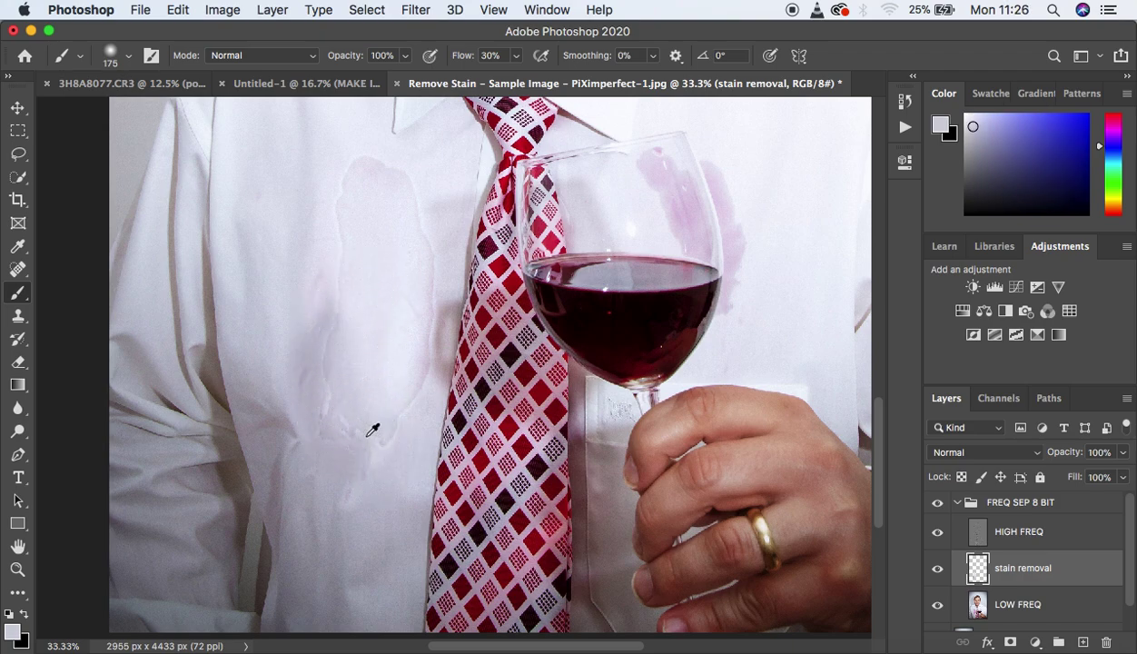
alt+click(333, 348)
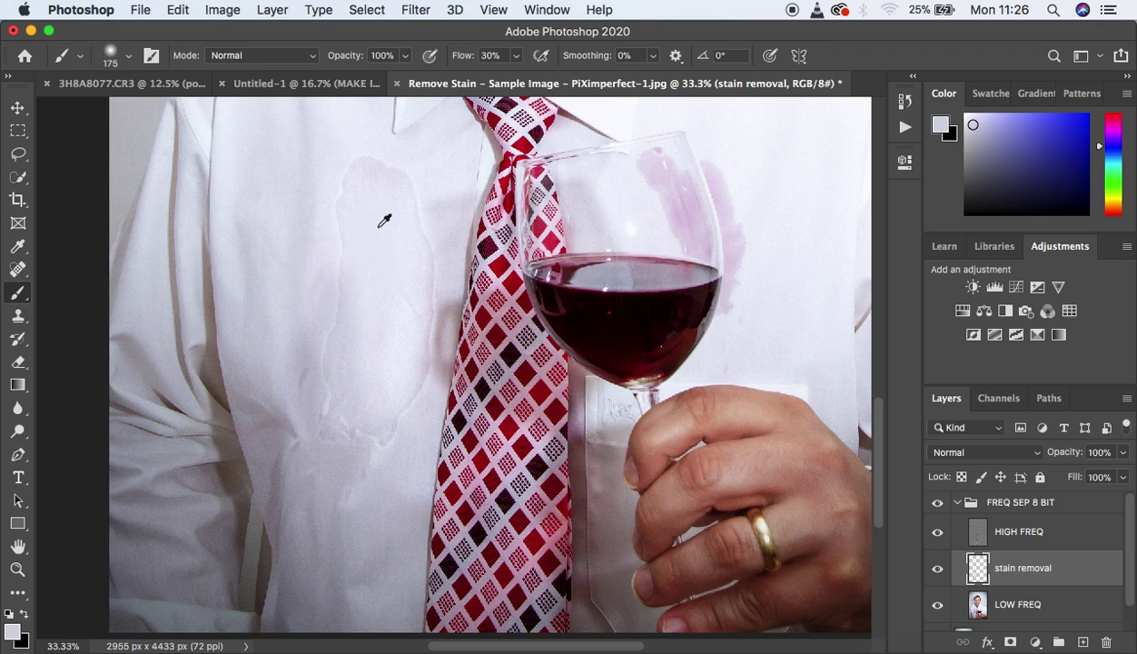
alt+click(360, 166)
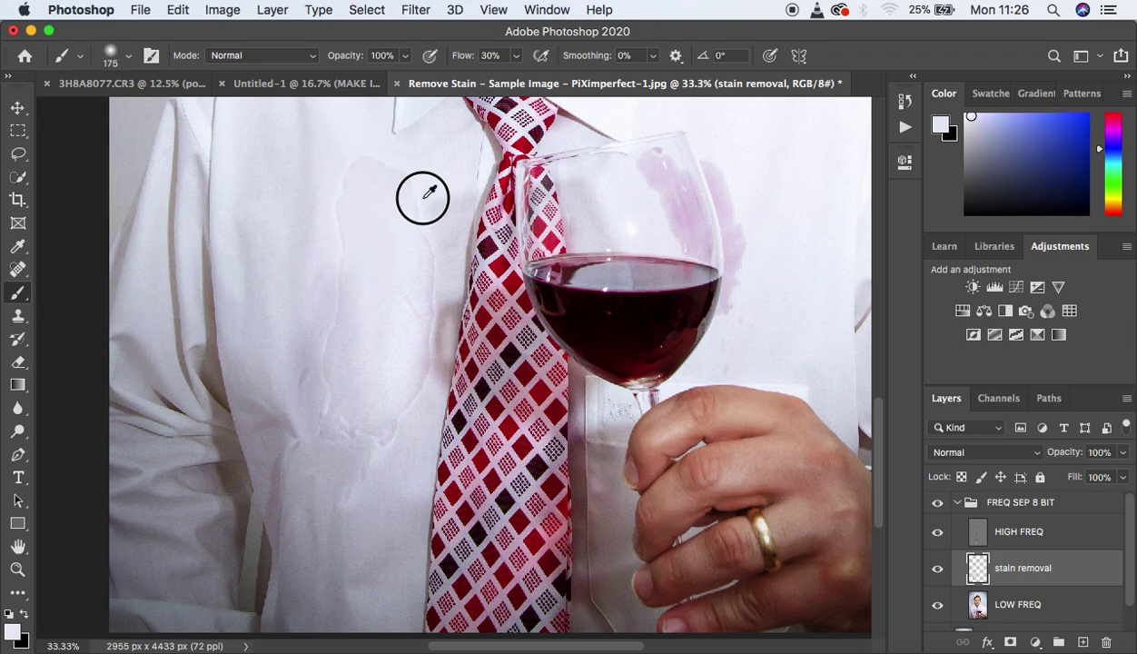
drag(423, 198, 420, 388)
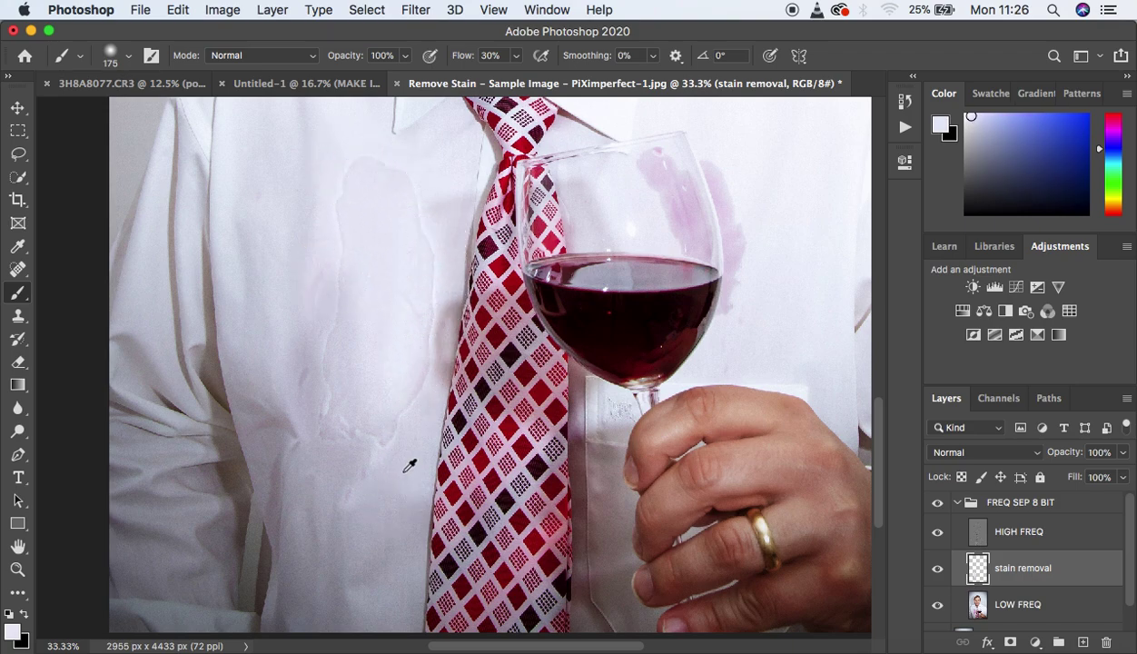
Blend shirt color sampled just below the large stain over its lower end and lower sleeve-side edge
alt+click(386, 452)
alt+click(388, 461)
mouse_move(354, 477)
mouse_down()
mouse_move(348, 426)
mouse_move(338, 430)
mouse_move(337, 361)
mouse_up()
alt+click(361, 458)
drag(318, 407, 316, 377)
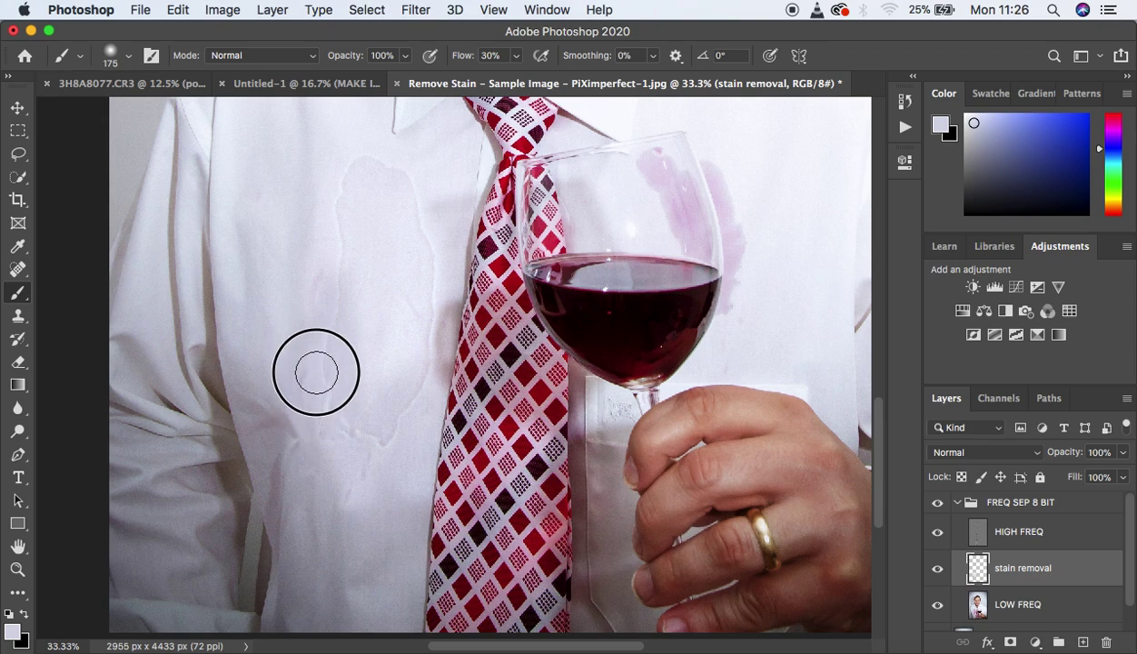
Even out the large stain's upper sleeve-side edge, tie-side edge and bottom tip with resampled shirt tones
alt+click(353, 338)
mouse_move(317, 323)
mouse_down()
mouse_move(359, 178)
mouse_move(341, 264)
mouse_up()
alt+click(331, 138)
alt+click(416, 211)
drag(416, 211, 410, 371)
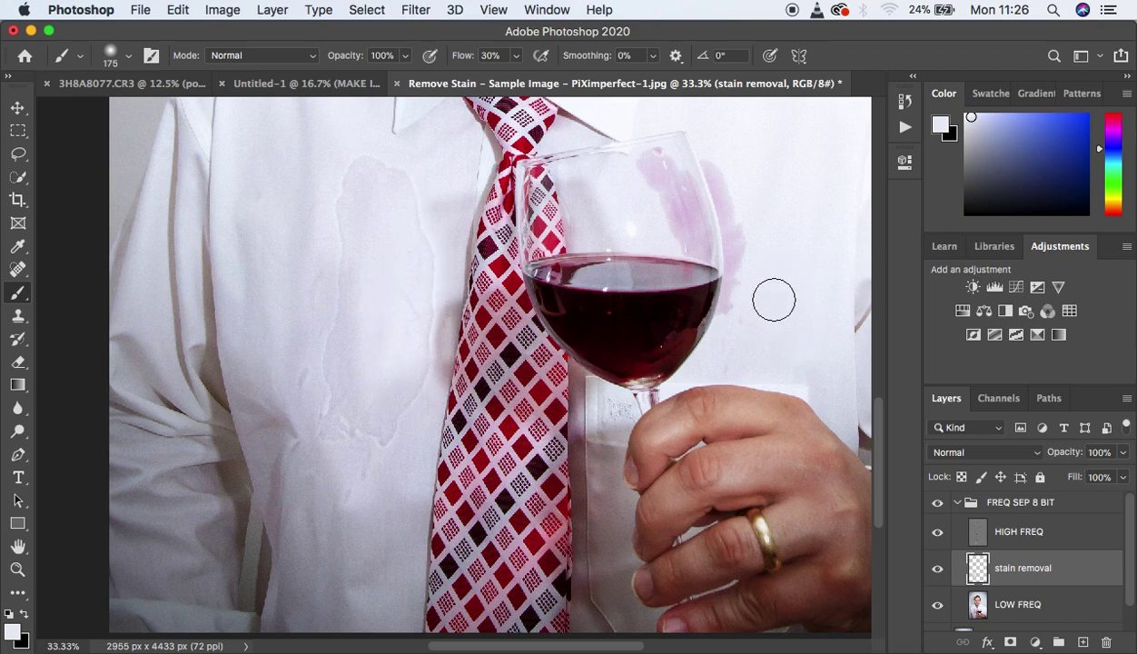
alt+click(398, 449)
drag(374, 445, 349, 427)
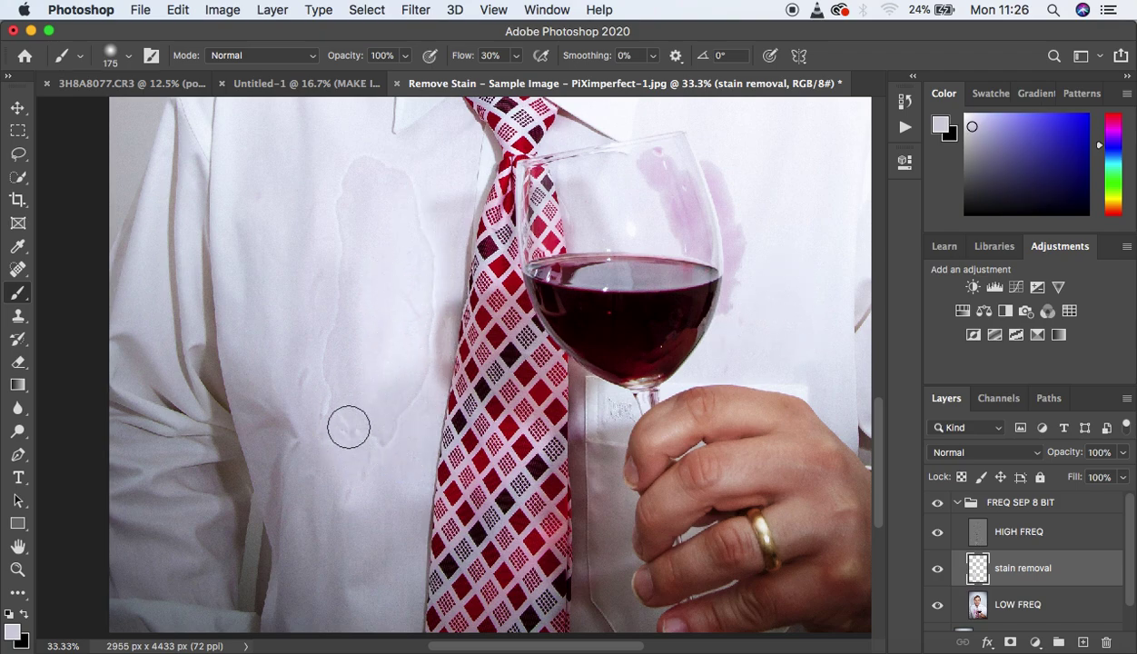
Reduce the brush to 80 px and paint sampled clean color over the tie-side part of the stain seen through the wine glass
key(super+plus)
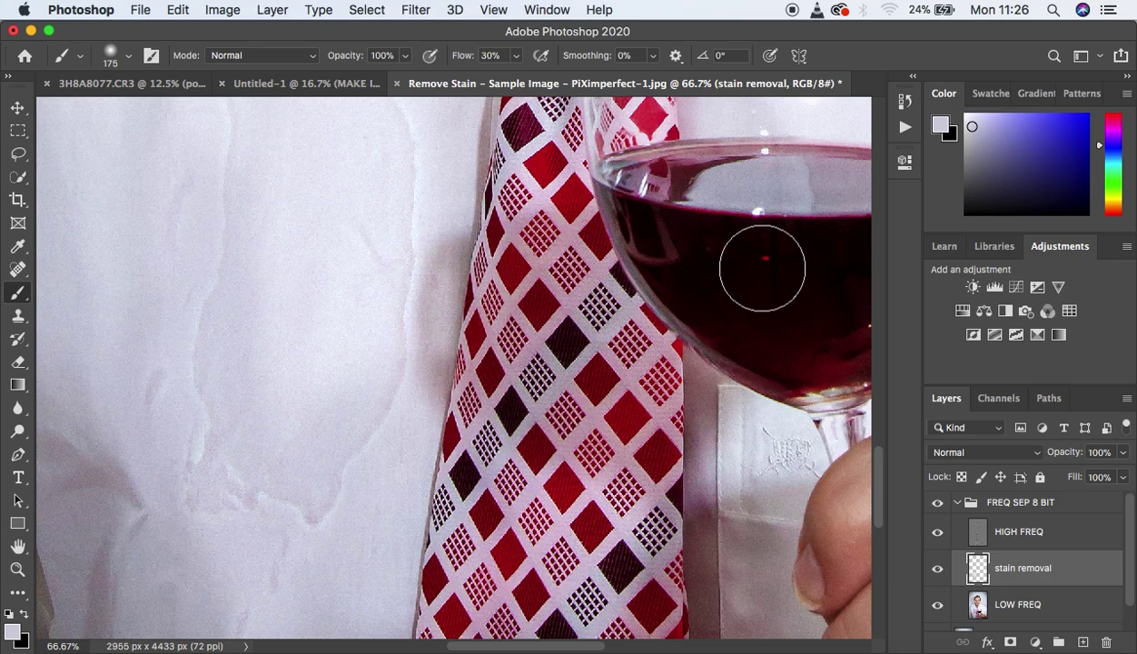
mouse_move(791, 220)
mouse_down()
mouse_move(439, 430)
mouse_move(364, 456)
mouse_up()
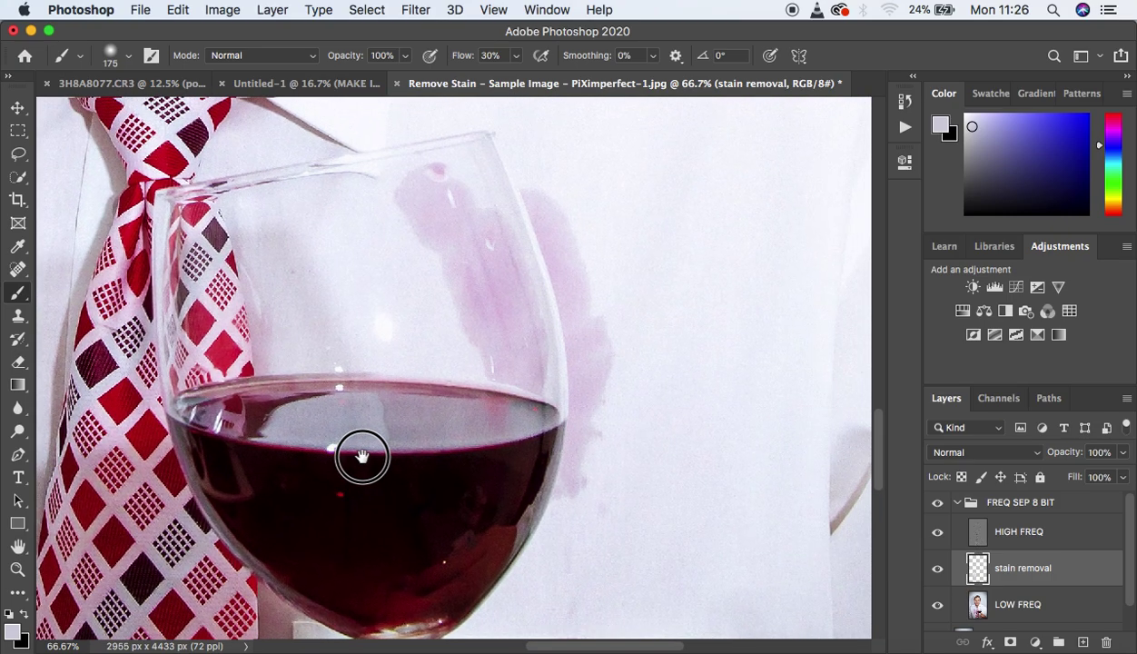
key(bracketleft)
key(bracketleft)
key(bracketleft)
key(bracketleft)
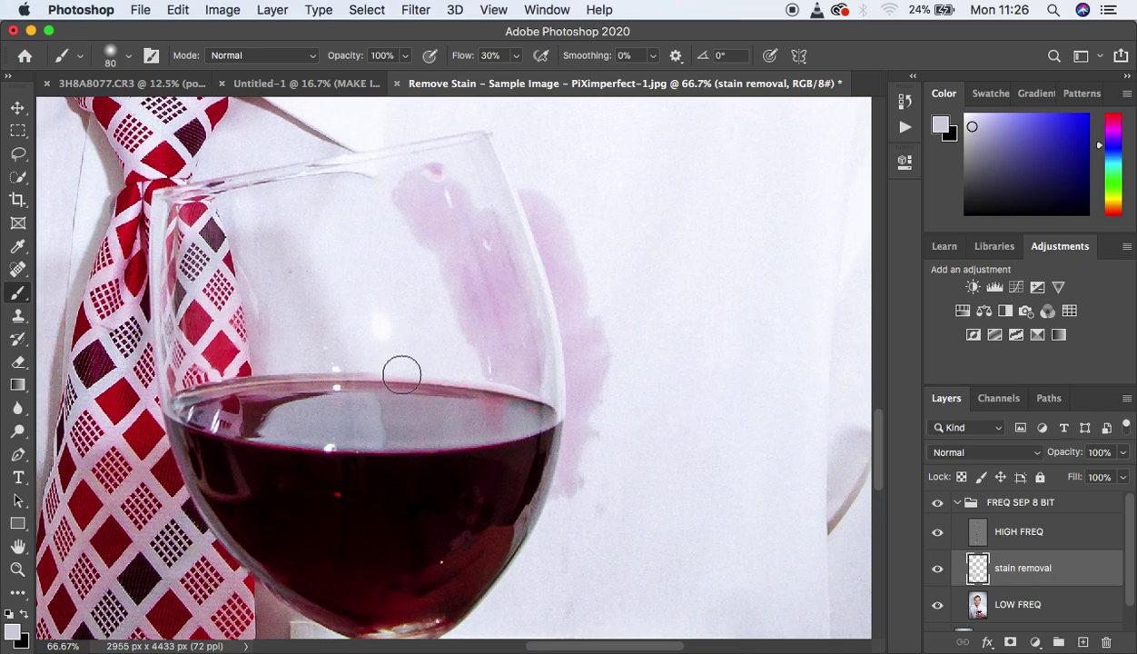
alt+click(435, 325)
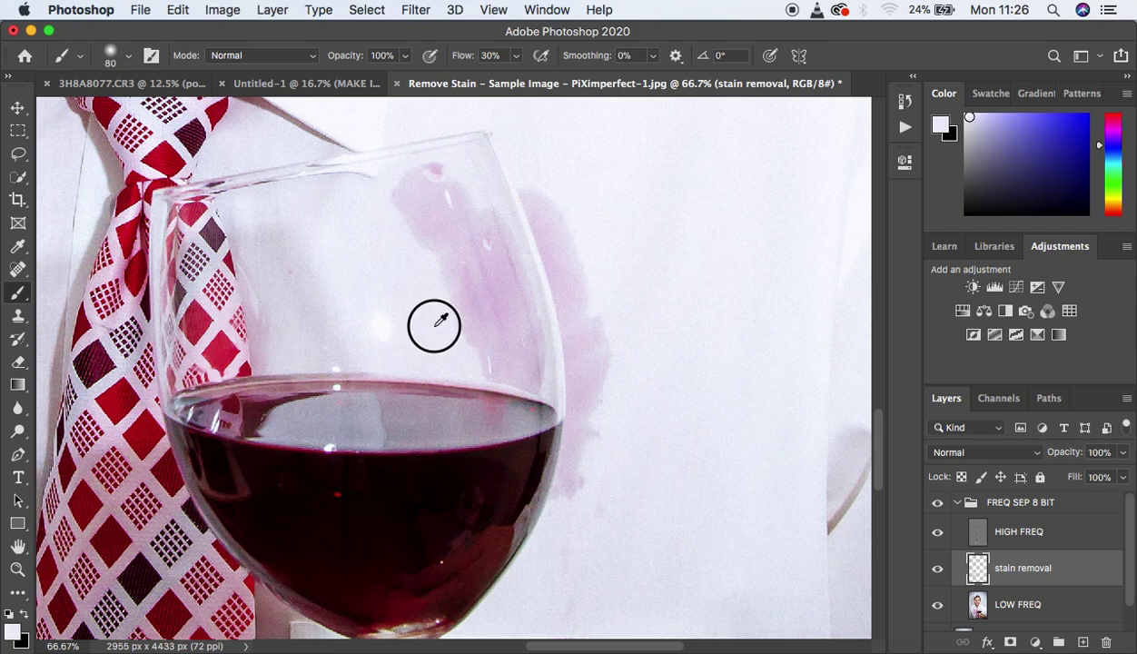
mouse_move(466, 310)
mouse_down()
mouse_move(483, 348)
mouse_move(467, 290)
mouse_move(473, 318)
mouse_move(449, 297)
mouse_move(444, 222)
mouse_move(440, 235)
mouse_move(431, 221)
mouse_move(434, 276)
mouse_move(410, 227)
mouse_move(421, 241)
mouse_move(430, 216)
mouse_move(435, 238)
mouse_move(408, 246)
mouse_move(395, 210)
mouse_move(441, 274)
mouse_up()
alt+click(434, 266)
alt+click(379, 221)
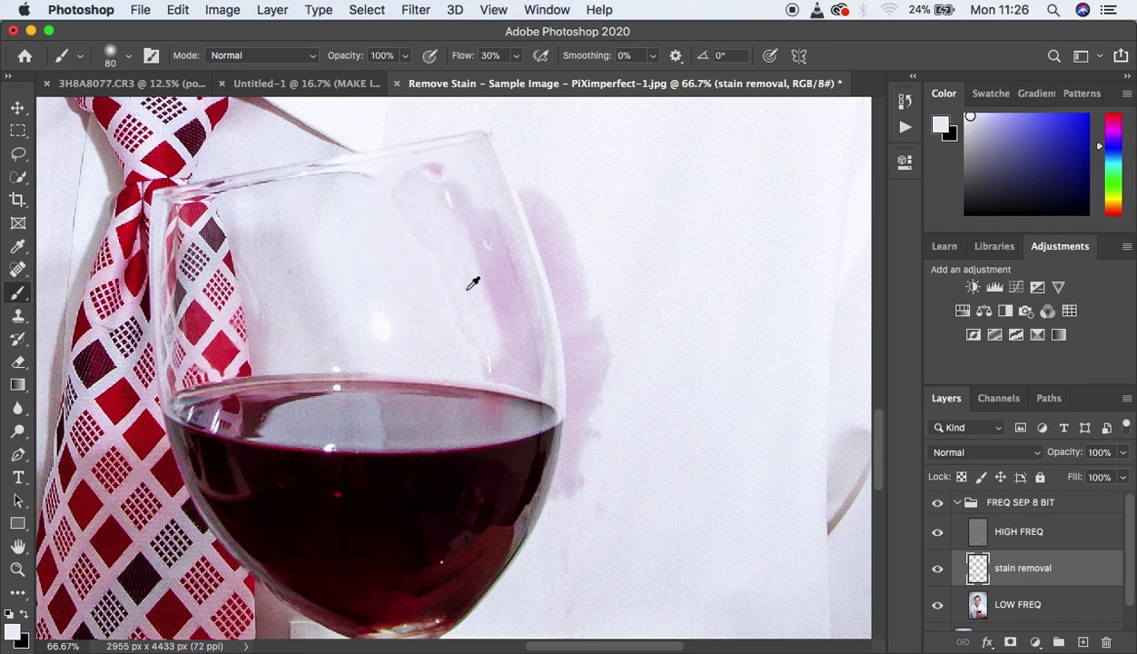
Paint sampled shirt color over the pink band inside the glass, from below the rim down to the wine level
alt+click(491, 187)
drag(472, 177, 514, 340)
drag(516, 353, 515, 358)
alt+click(508, 341)
mouse_move(484, 286)
mouse_down()
mouse_move(497, 316)
mouse_move(486, 325)
mouse_move(447, 203)
mouse_up()
Blend resampled shirt color over the tie-side outline and lower part of the stain inside the glass
alt+click(438, 170)
alt+click(406, 227)
mouse_move(407, 227)
mouse_down()
mouse_move(401, 195)
mouse_move(392, 202)
mouse_up()
alt+click(455, 264)
drag(456, 307, 508, 363)
alt+click(497, 276)
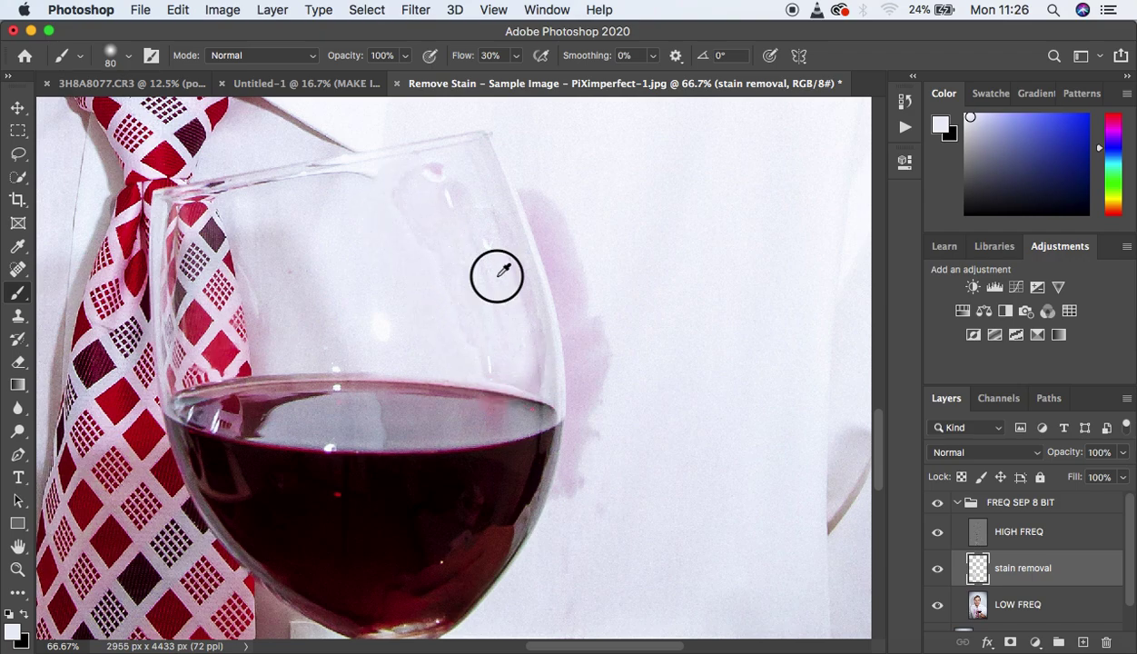
Cover the leftover pink along the glass's far side and near its rim with color sampled inside the glass
drag(493, 225, 533, 373)
alt+click(499, 295)
mouse_move(475, 208)
mouse_down()
mouse_move(445, 178)
mouse_move(460, 170)
mouse_up()
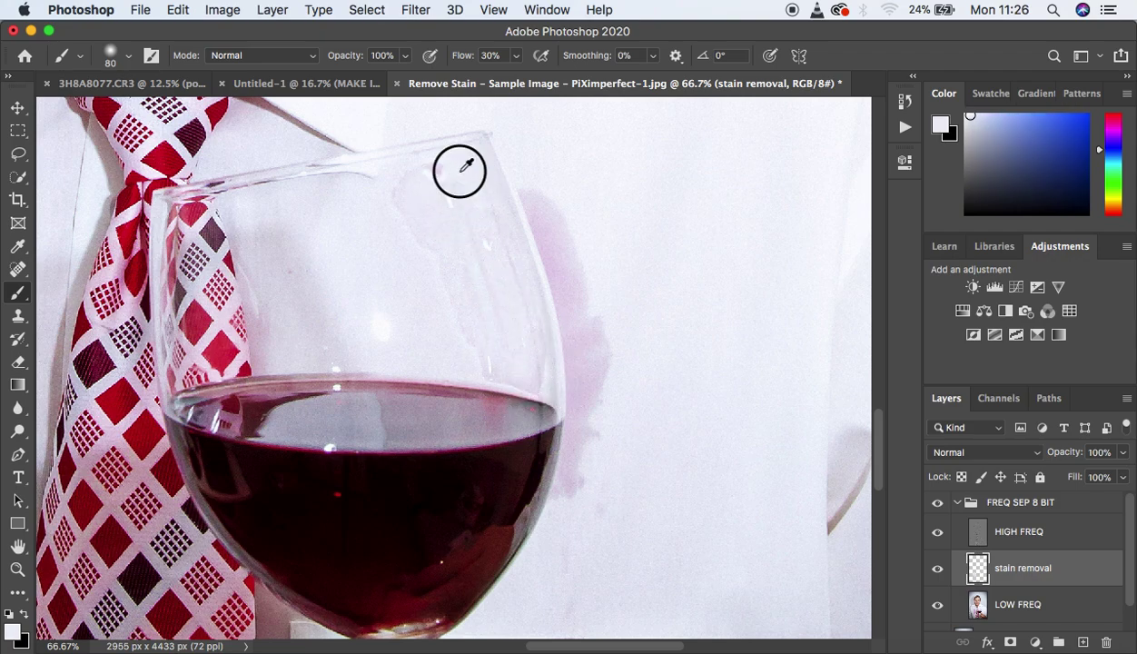
alt+click(454, 341)
drag(424, 266, 404, 201)
Paint color sampled from the adjacent clean shirt over the part of the stain outside the glass
alt+click(542, 166)
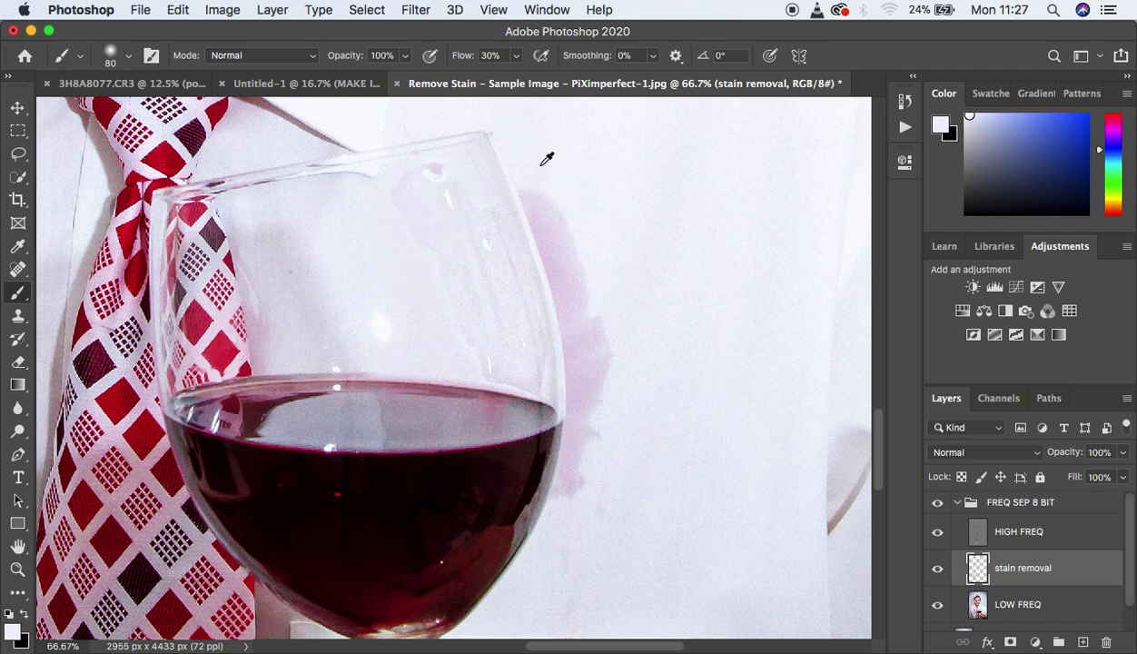
mouse_move(530, 175)
mouse_down()
mouse_move(571, 254)
mouse_move(538, 182)
mouse_move(606, 400)
mouse_up()
alt+click(619, 312)
mouse_move(609, 314)
mouse_down()
mouse_move(594, 373)
mouse_move(590, 365)
mouse_move(585, 464)
mouse_move(578, 446)
mouse_up()
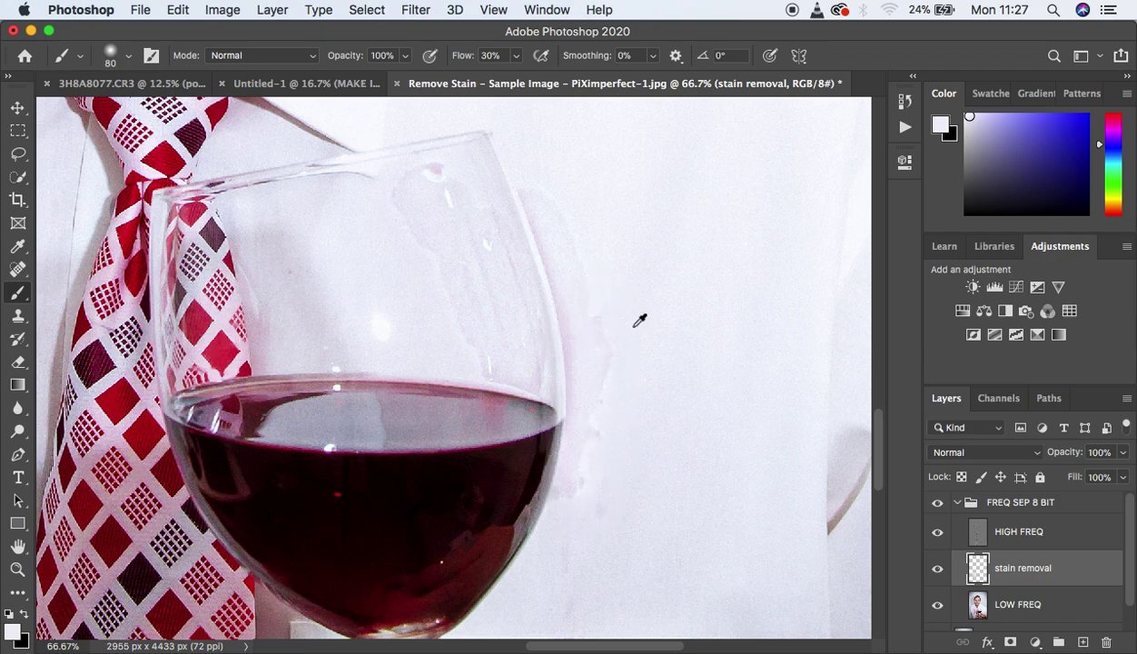
alt+click(623, 357)
mouse_move(586, 390)
mouse_down()
mouse_move(591, 342)
mouse_move(593, 406)
mouse_move(555, 254)
mouse_up()
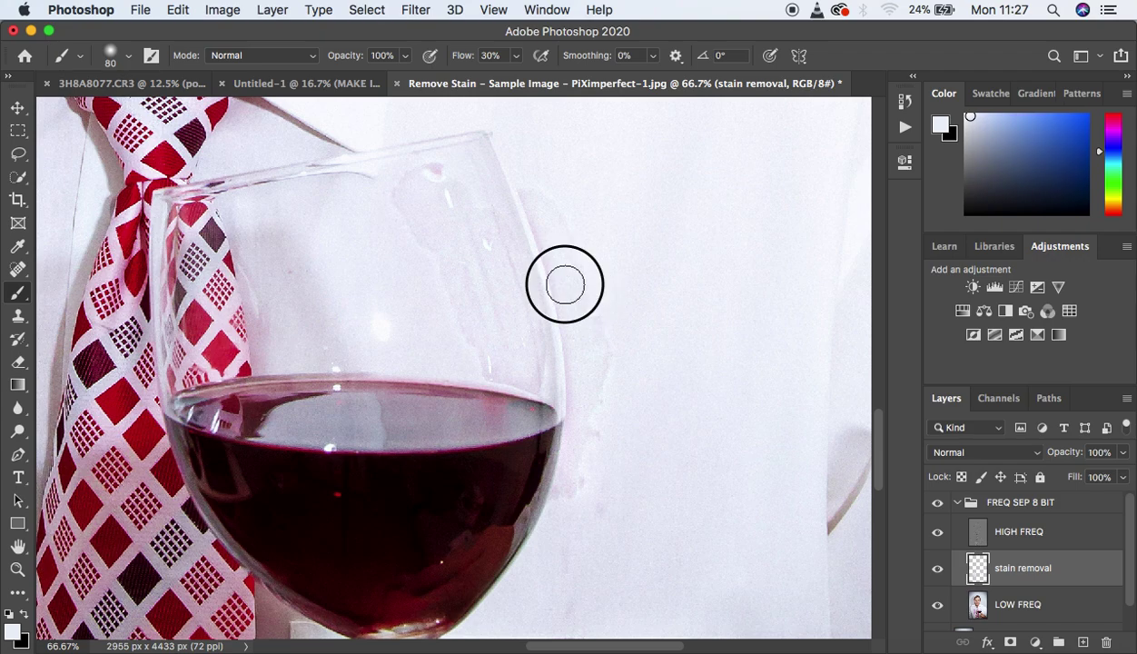
Blend out the remaining pink tint beside the glass edge with resampled neighboring shirt tones
mouse_move(537, 208)
mouse_down()
mouse_move(567, 296)
mouse_move(551, 271)
mouse_up()
alt+click(628, 402)
mouse_move(587, 405)
mouse_down()
mouse_move(586, 392)
mouse_move(581, 450)
mouse_up()
drag(604, 403, 601, 339)
alt+click(617, 408)
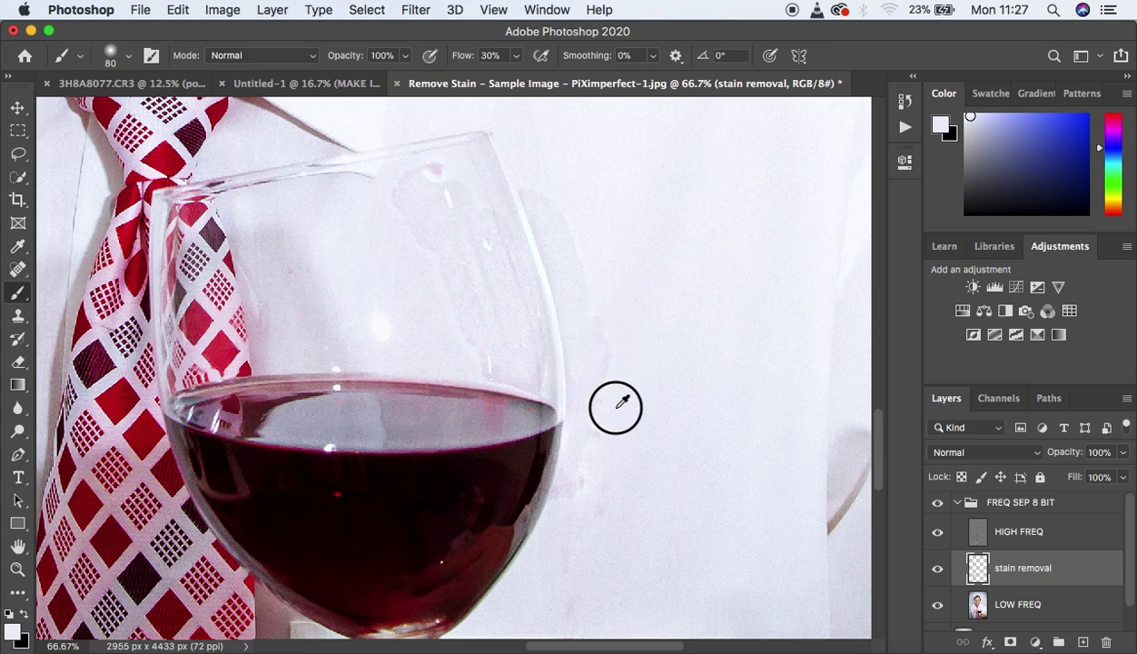
alt+click(616, 402)
mouse_move(591, 482)
mouse_down()
mouse_move(584, 490)
mouse_move(597, 424)
mouse_move(584, 281)
mouse_move(540, 194)
mouse_move(517, 177)
mouse_move(444, 172)
mouse_move(427, 191)
mouse_up()
alt+click(573, 263)
Touch up the leftover tint near the rim and above the wine inside the glass with resampled color
alt+click(484, 207)
alt+click(448, 295)
mouse_move(409, 229)
mouse_down()
mouse_move(406, 186)
mouse_move(431, 173)
mouse_up()
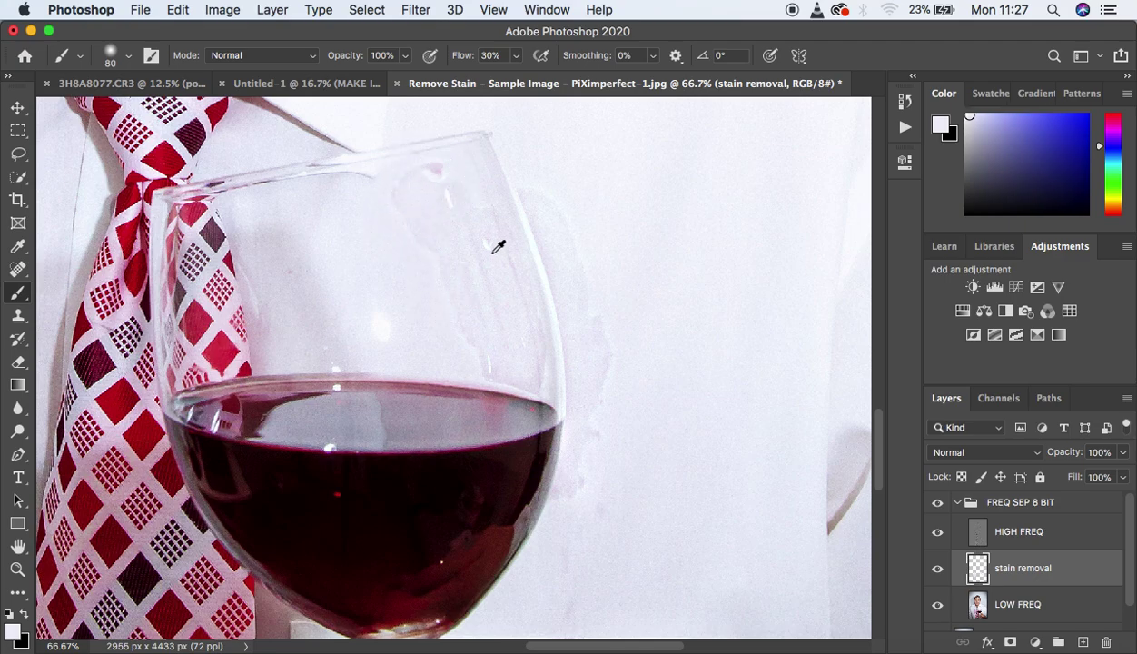
alt+click(466, 221)
alt+click(515, 322)
drag(524, 354, 516, 325)
Enlarge the brush to 100 px and paint shirt color sampled below the large stain over its lower sleeve-side edge
key(super+minus)
key(super+minus)
key(super+minus)
key(super+minus)
key(super+minus)
key(super+plus)
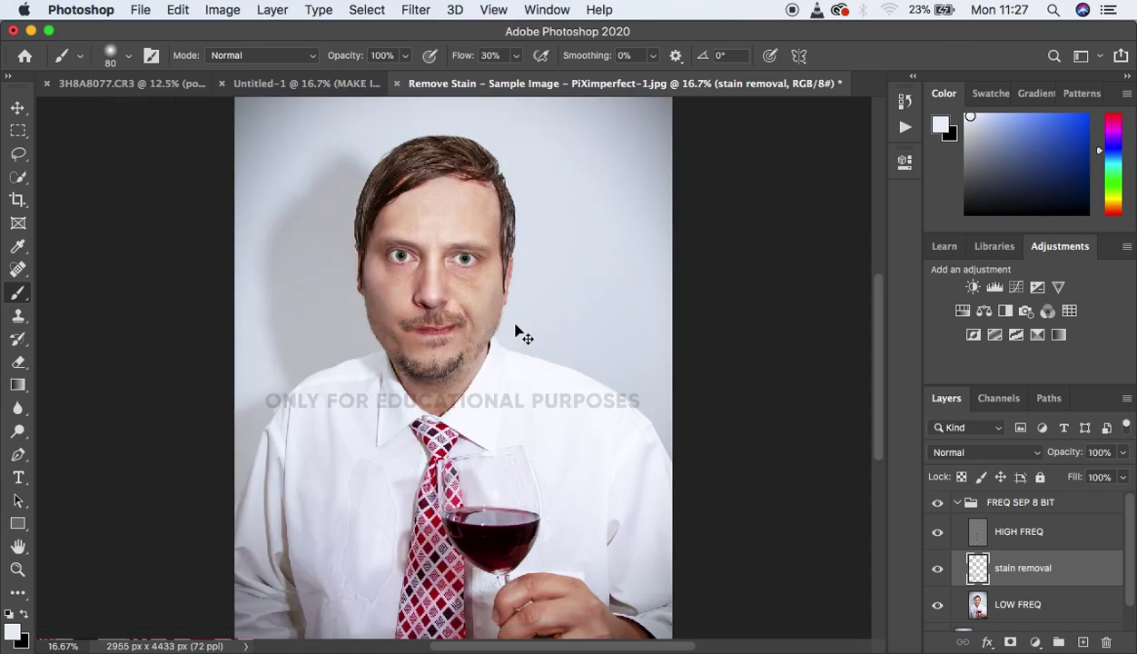
key(super+equal)
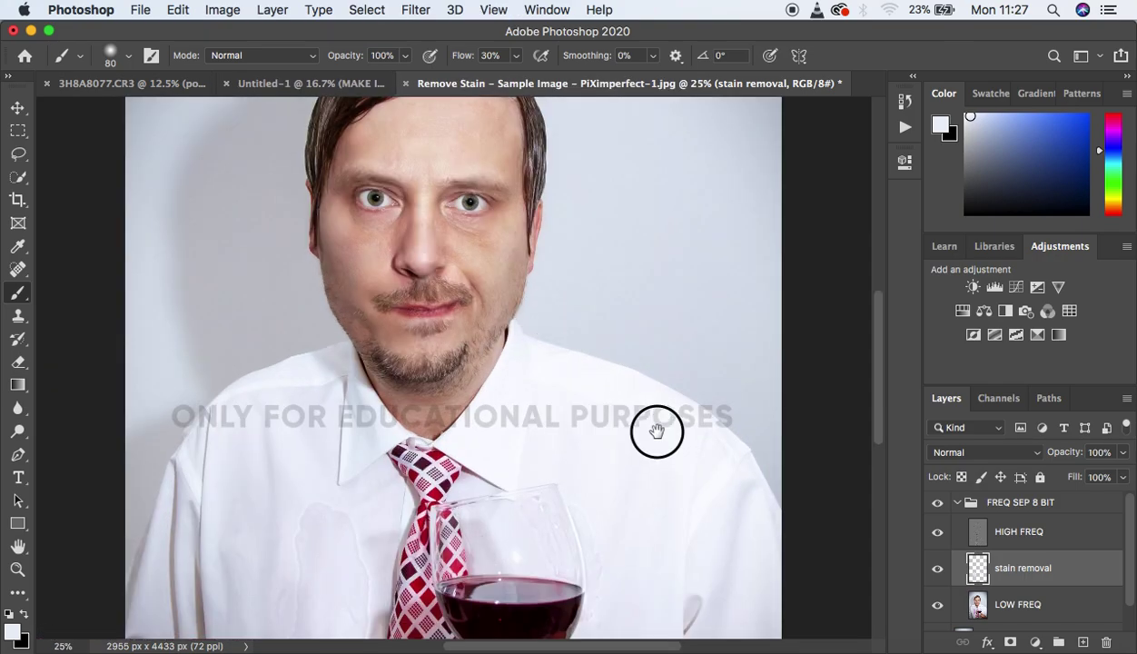
drag(658, 431, 643, 234)
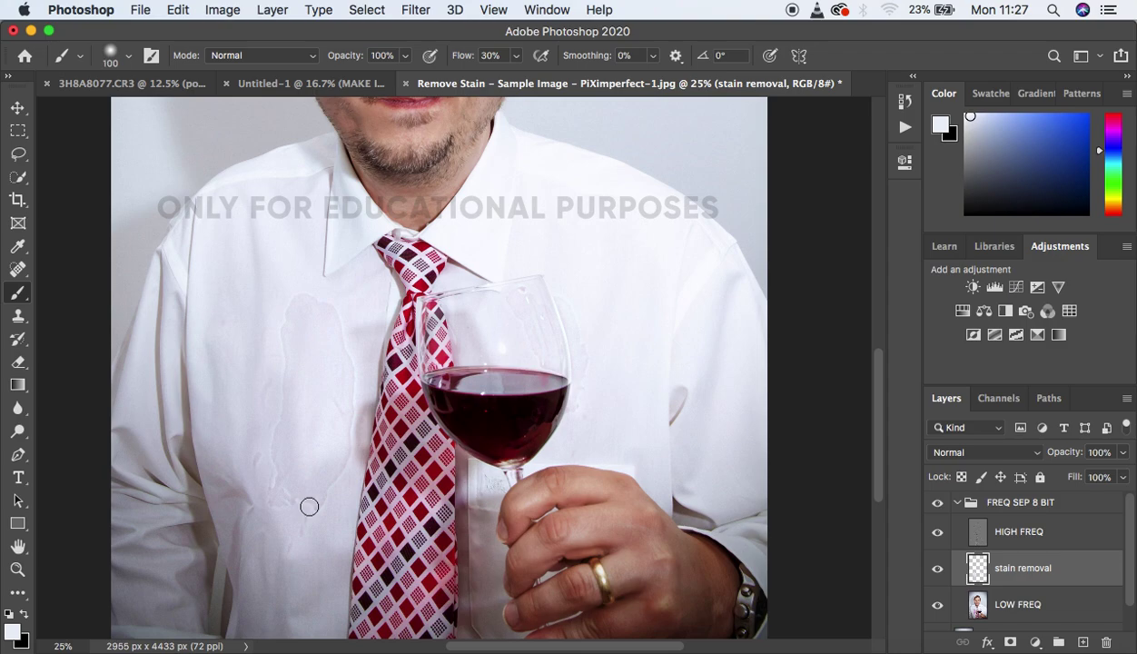
alt+click(293, 520)
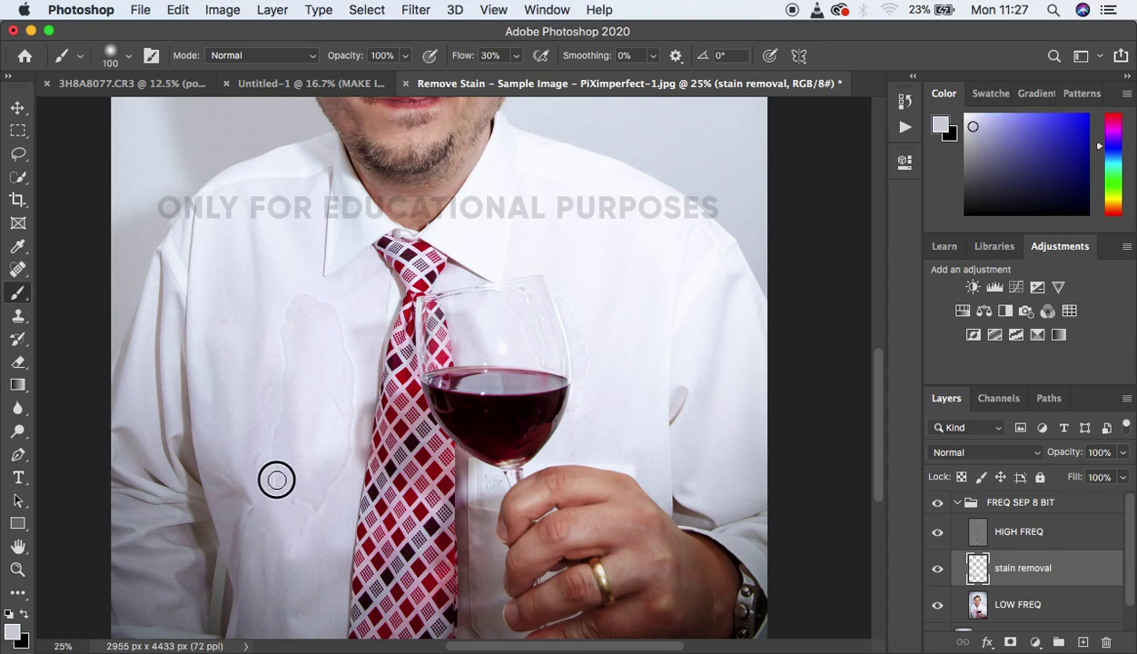
Compare the shirt with and without the stain removal layer
click(938, 570)
click(939, 571)
click(938, 571)
click(938, 570)
click(938, 571)
click(938, 571)
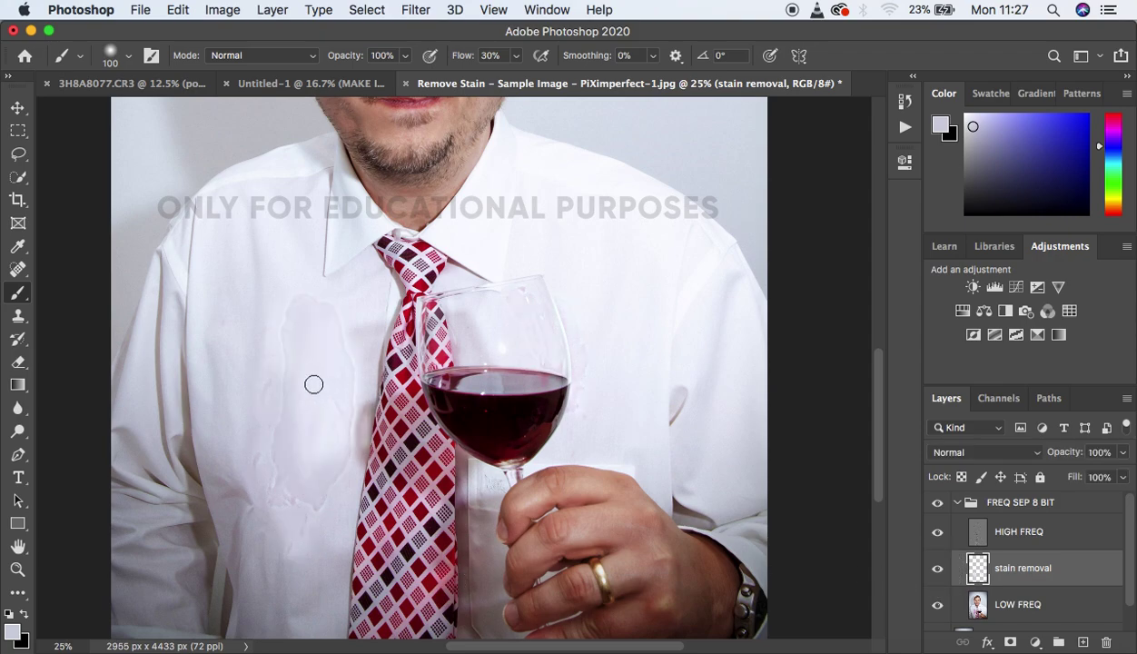
Enlarge the brush to 125 px and blend resampled shirt tones over the large stain's middle and sleeve-side edge
alt+click(305, 375)
mouse_move(286, 379)
mouse_down()
mouse_move(281, 506)
mouse_move(285, 473)
mouse_move(310, 491)
mouse_up()
alt+click(298, 451)
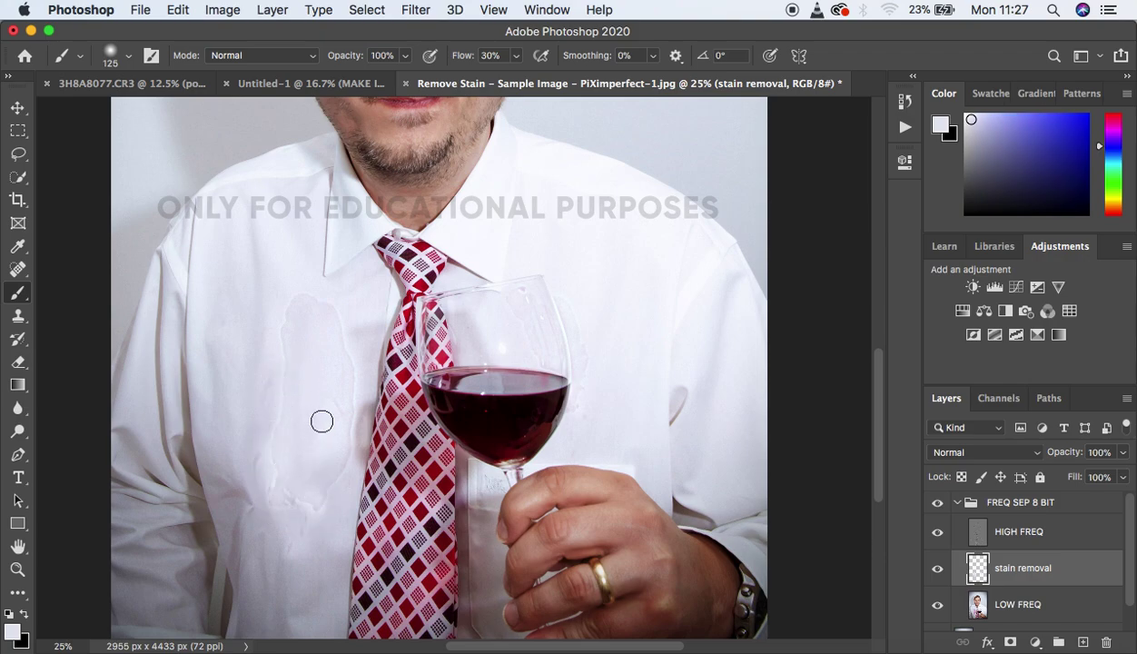
alt+click(328, 353)
mouse_move(338, 357)
mouse_down()
mouse_move(342, 396)
mouse_move(321, 325)
mouse_move(283, 374)
mouse_up()
Smooth the large stain's lower end with resampled shirt tones, enlarging the brush to 200 px
alt+click(337, 361)
alt+click(308, 317)
alt+click(313, 440)
drag(327, 474, 319, 512)
alt+click(309, 402)
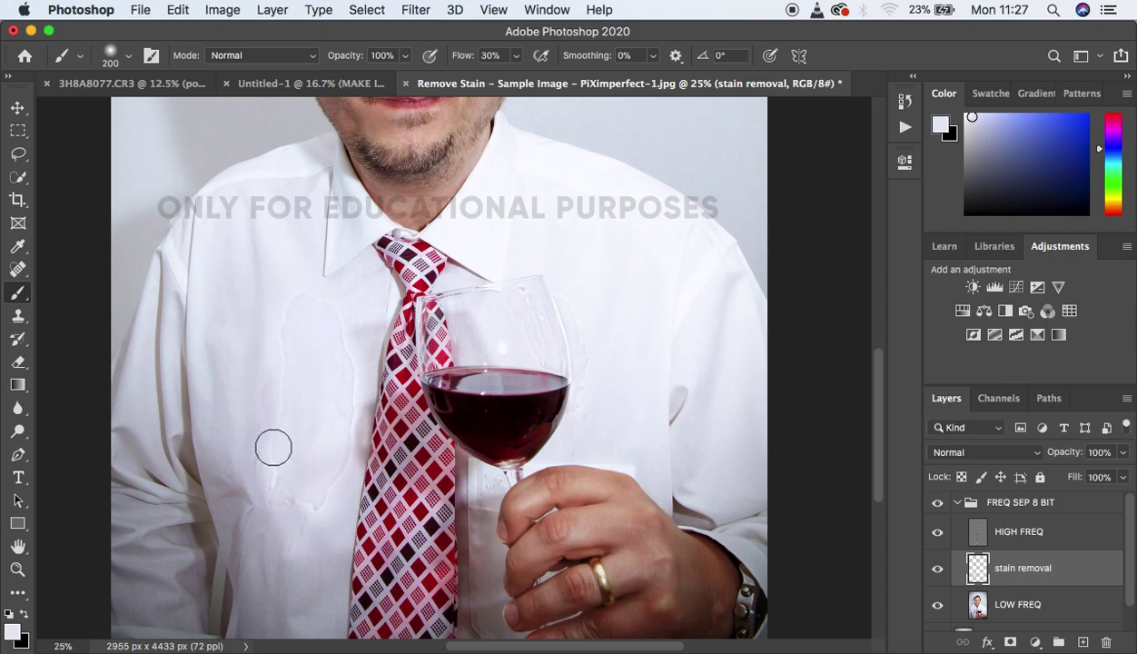
drag(272, 446, 280, 491)
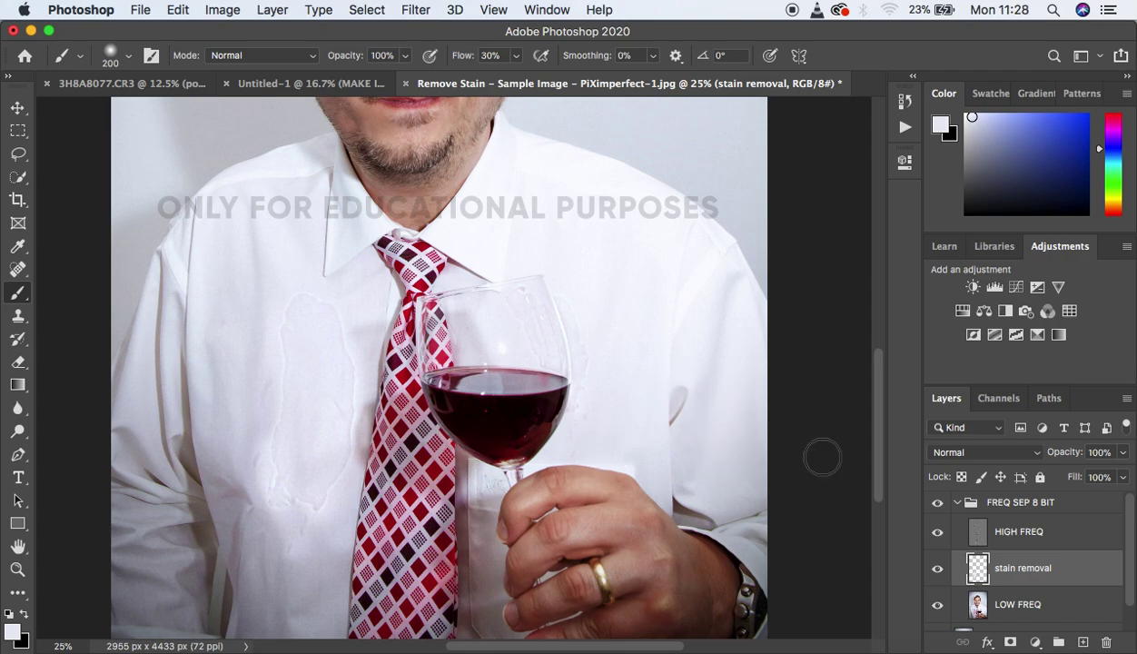
Toggle the stain removal layer's visibility to compare the shirt before and after the painting
click(938, 570)
click(938, 570)
click(938, 570)
click(938, 571)
click(937, 570)
click(938, 570)
click(938, 570)
click(938, 571)
Erase the paint at the large stain's lower end and repaint it with nearby shirt color using a 200 px brush
click(19, 362)
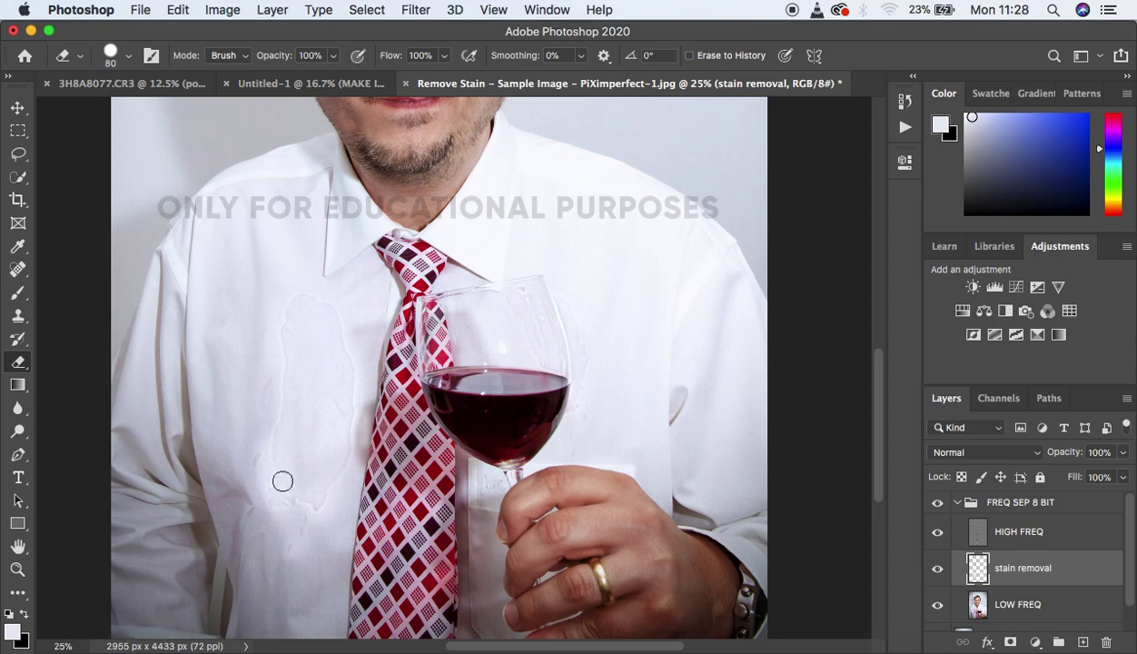
mouse_move(282, 481)
mouse_down()
mouse_move(259, 451)
mouse_move(289, 511)
mouse_move(287, 520)
mouse_move(258, 496)
mouse_move(250, 473)
mouse_move(271, 516)
mouse_move(262, 494)
mouse_move(287, 516)
mouse_move(309, 512)
mouse_move(286, 503)
mouse_move(309, 508)
mouse_move(302, 520)
mouse_move(278, 515)
mouse_move(265, 495)
mouse_move(289, 542)
mouse_up()
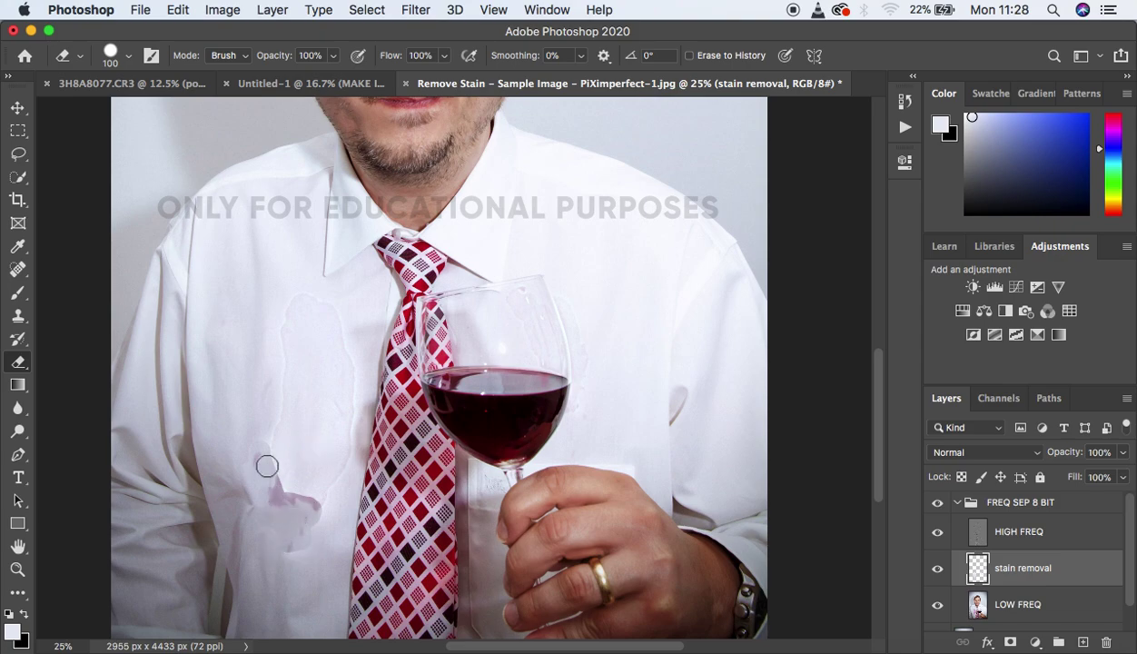
click(18, 292)
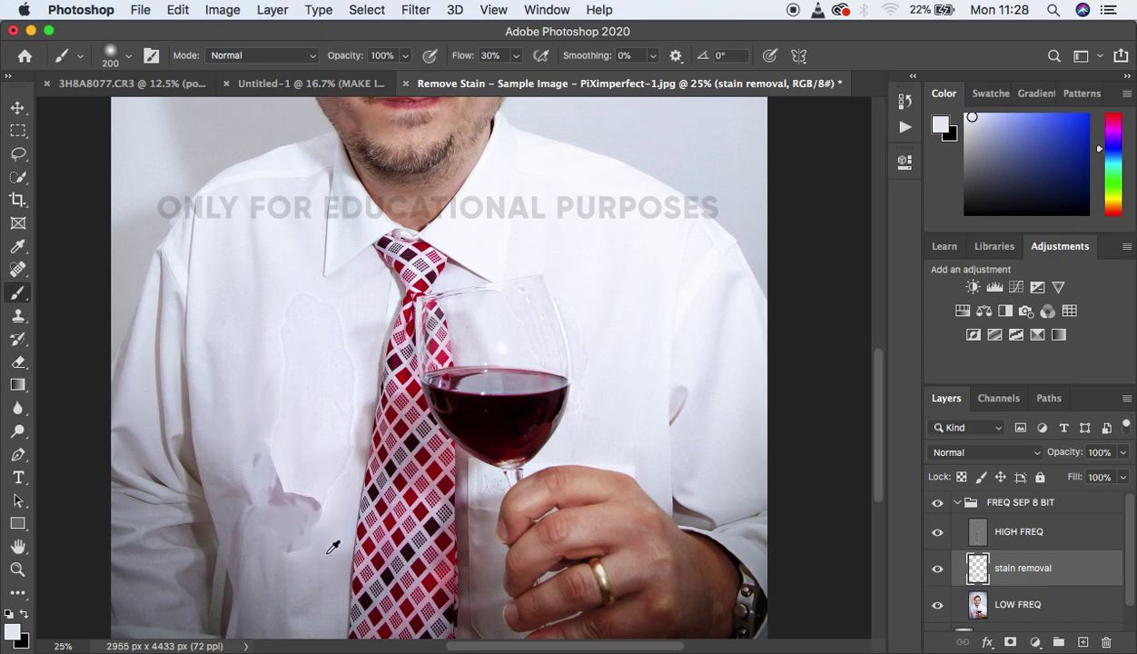
alt+click(327, 542)
drag(326, 545, 307, 507)
alt+click(309, 481)
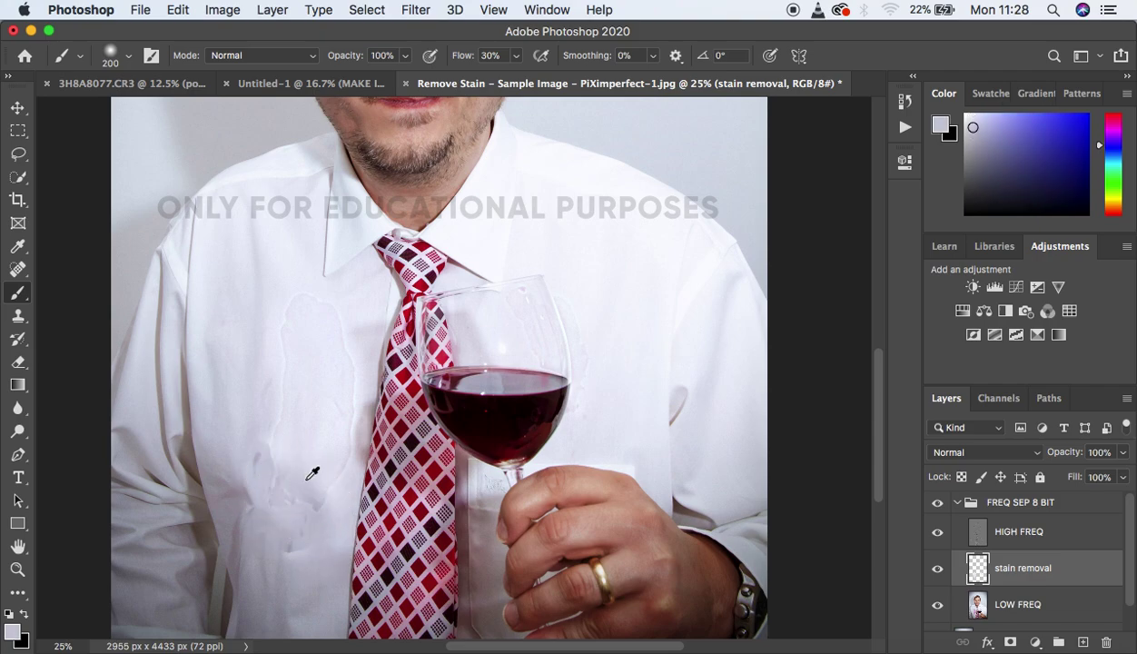
alt+click(304, 521)
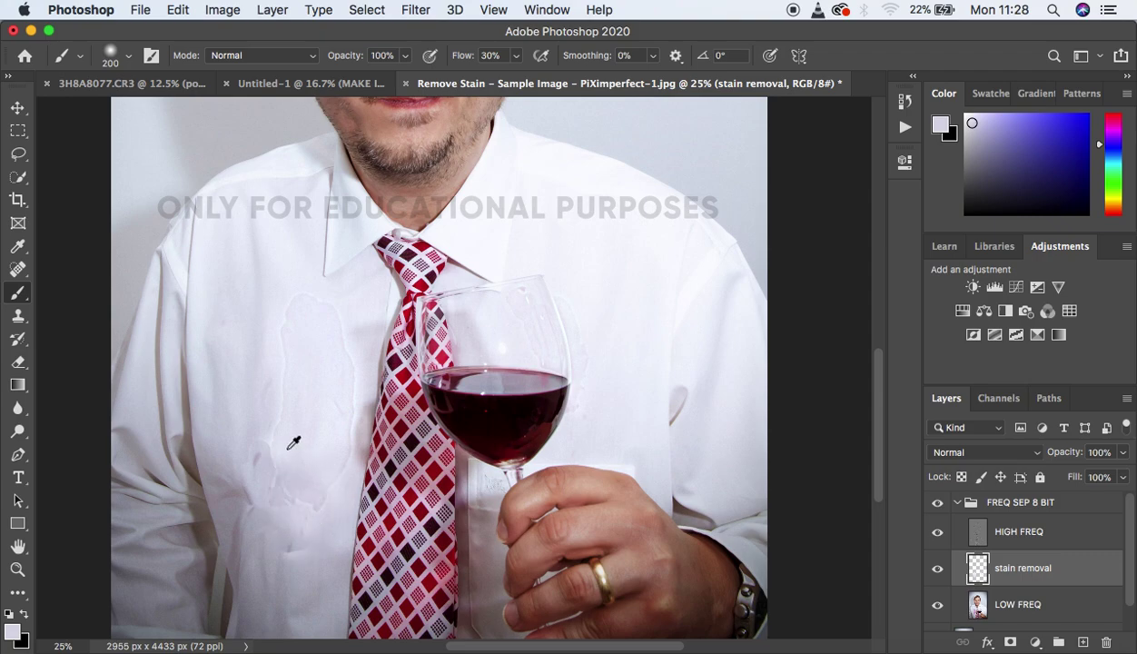
Blend the repainted lower end into the surrounding shirt using tones resampled beside, above and below it
alt+click(262, 424)
alt+click(262, 488)
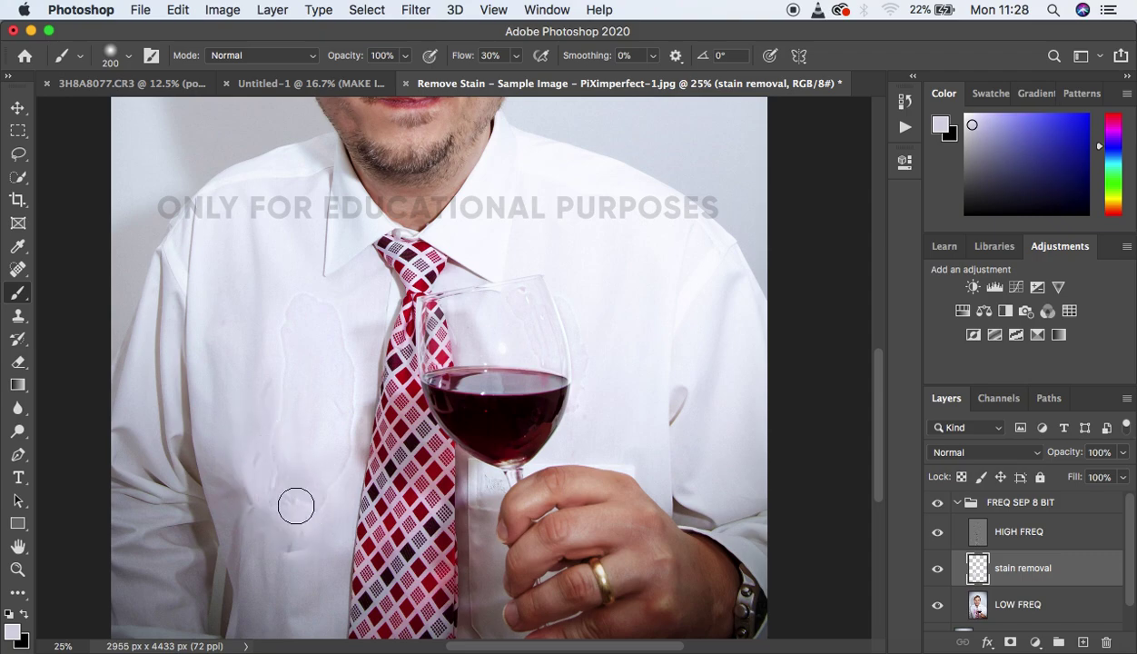
alt+click(318, 480)
alt+click(305, 516)
alt+click(304, 517)
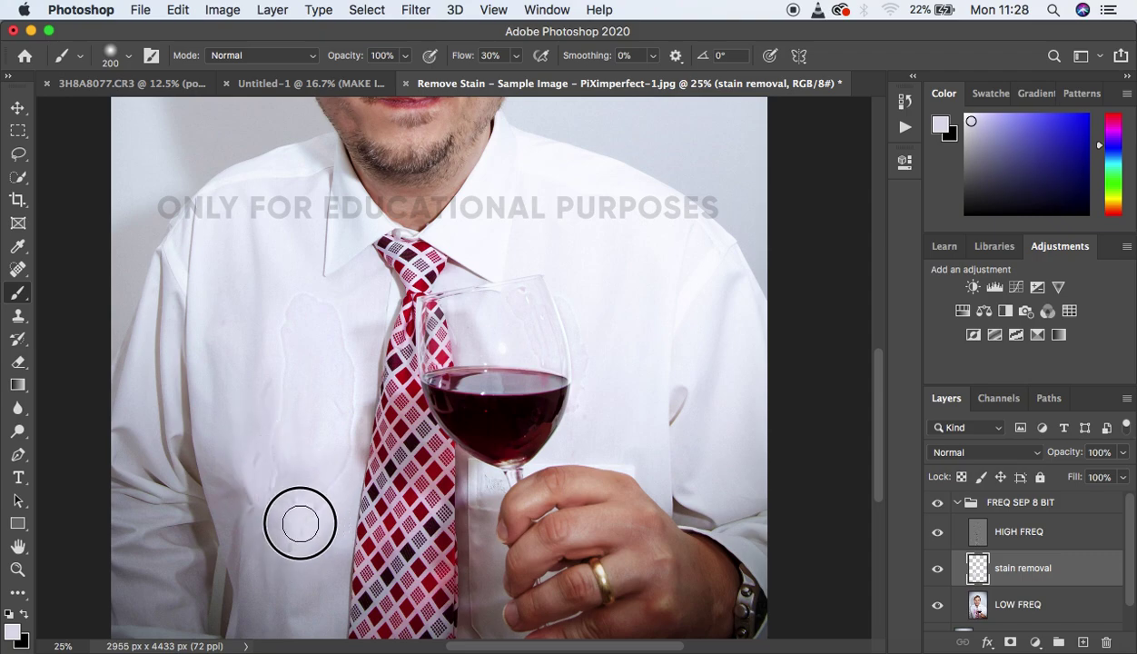
alt+click(289, 443)
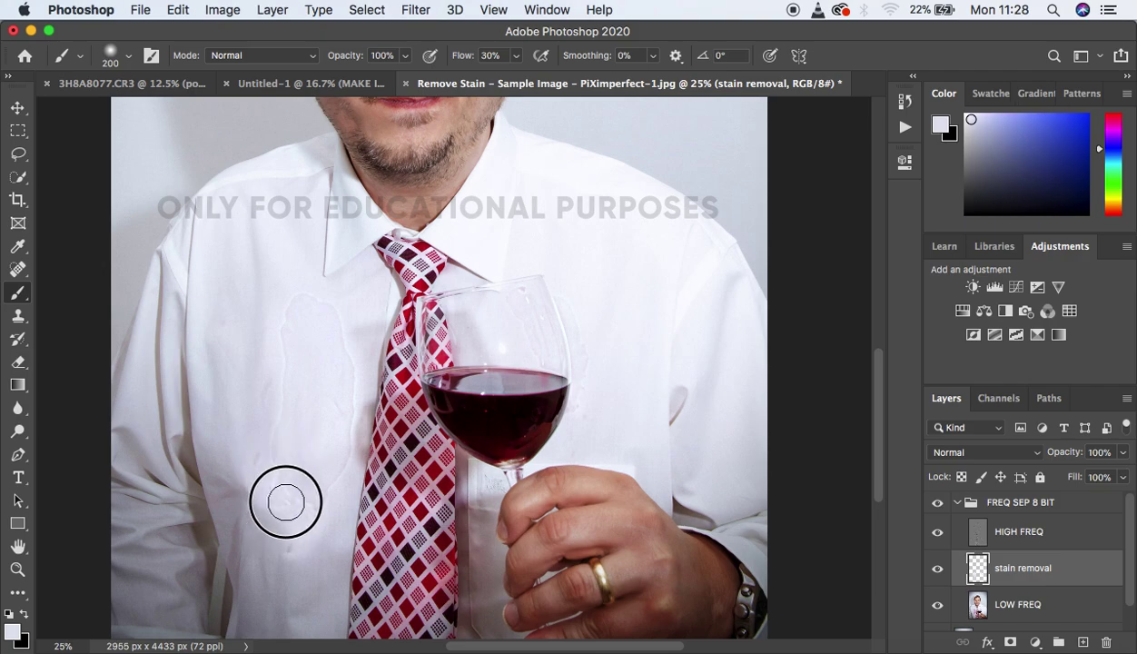
Even out the shirt tone from the large stain's lower end up to its middle with freshly sampled colors and the 200 px brush
alt+click(278, 480)
alt+click(292, 500)
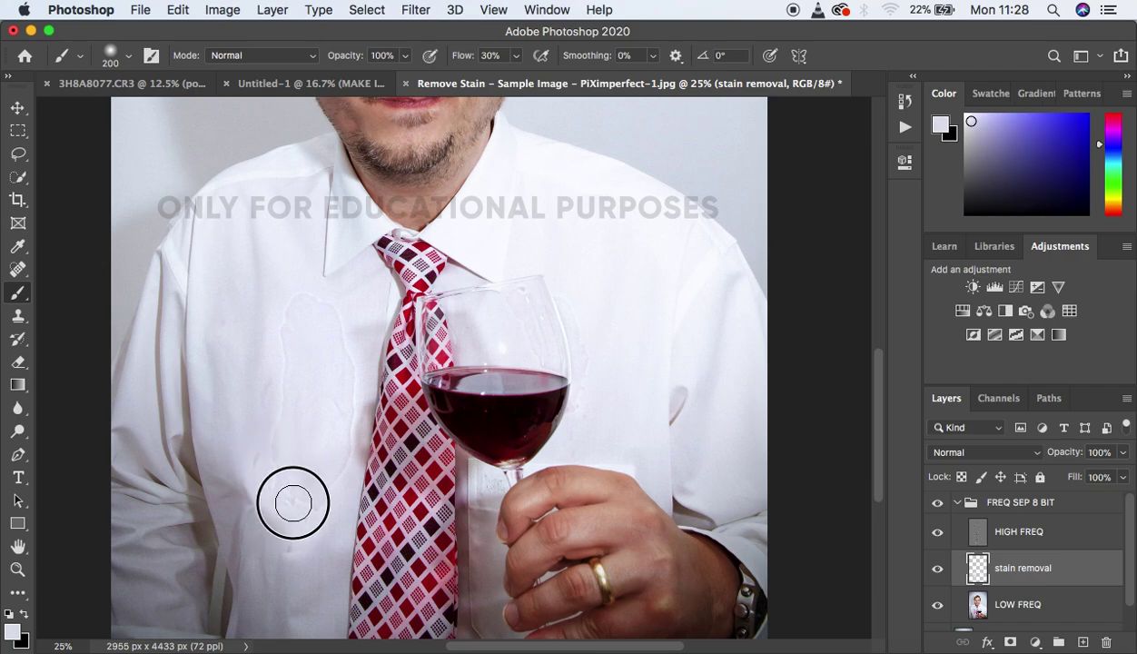
alt+click(298, 445)
drag(272, 466, 276, 351)
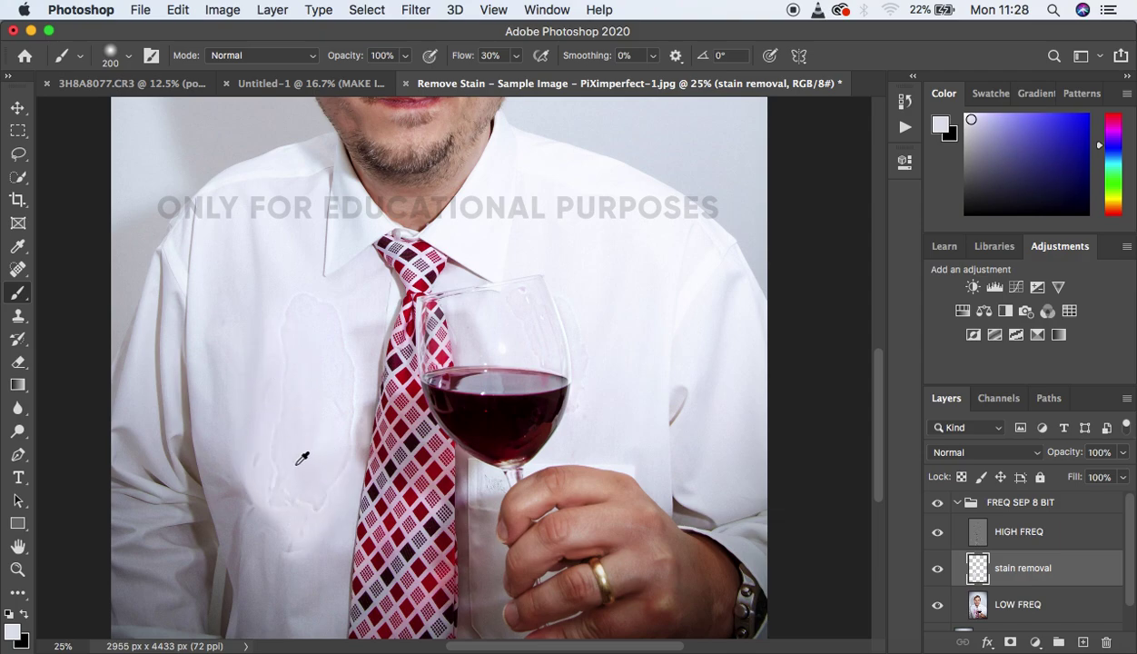
alt+click(264, 461)
alt+click(274, 384)
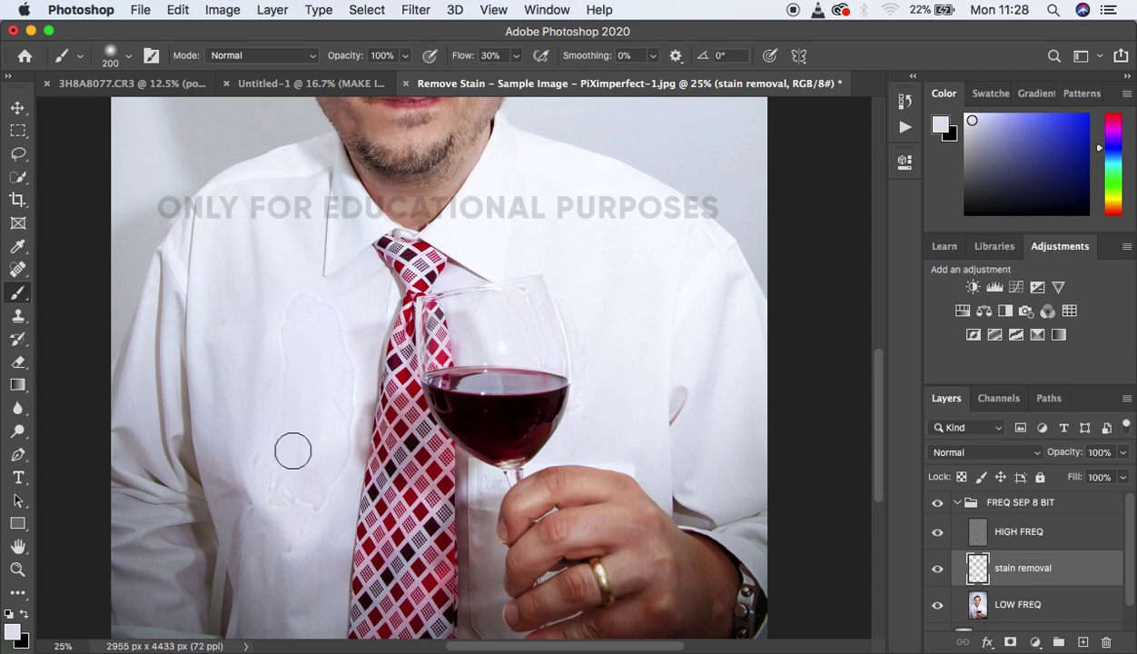
Toggle the stain removal layer's visibility to compare the shirt with and without the painted color
click(936, 569)
click(936, 570)
click(936, 569)
click(936, 570)
click(935, 570)
click(936, 570)
Set up the Clone Stamp tool on the HIGH FREQ layer, sampling the Current Layer only
click(17, 320)
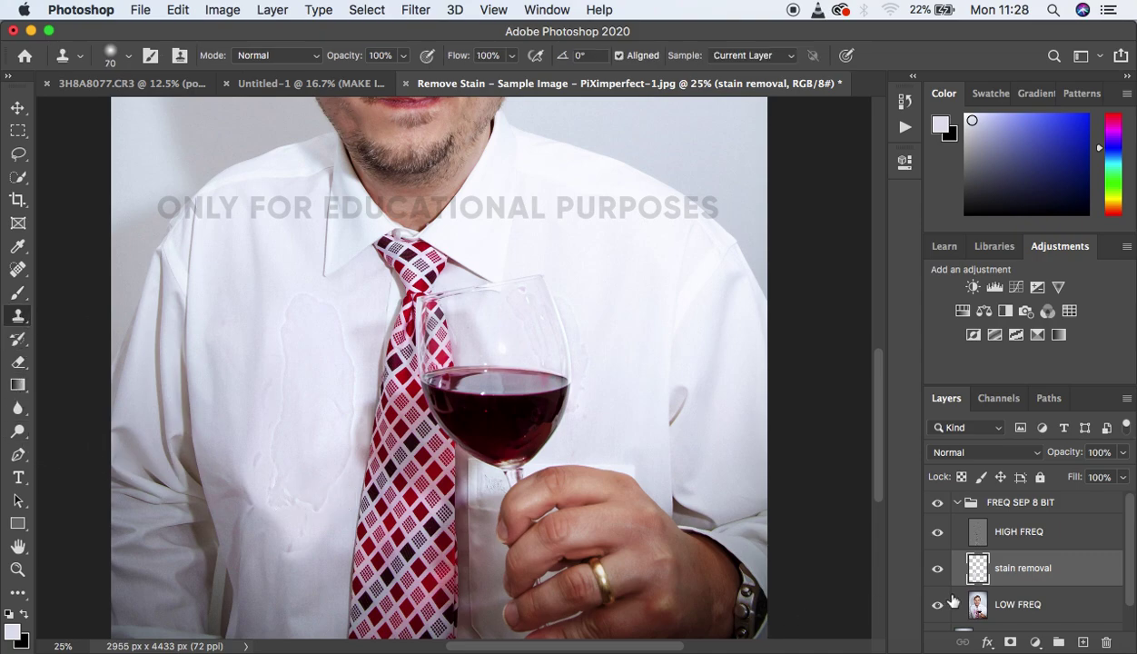
click(1040, 538)
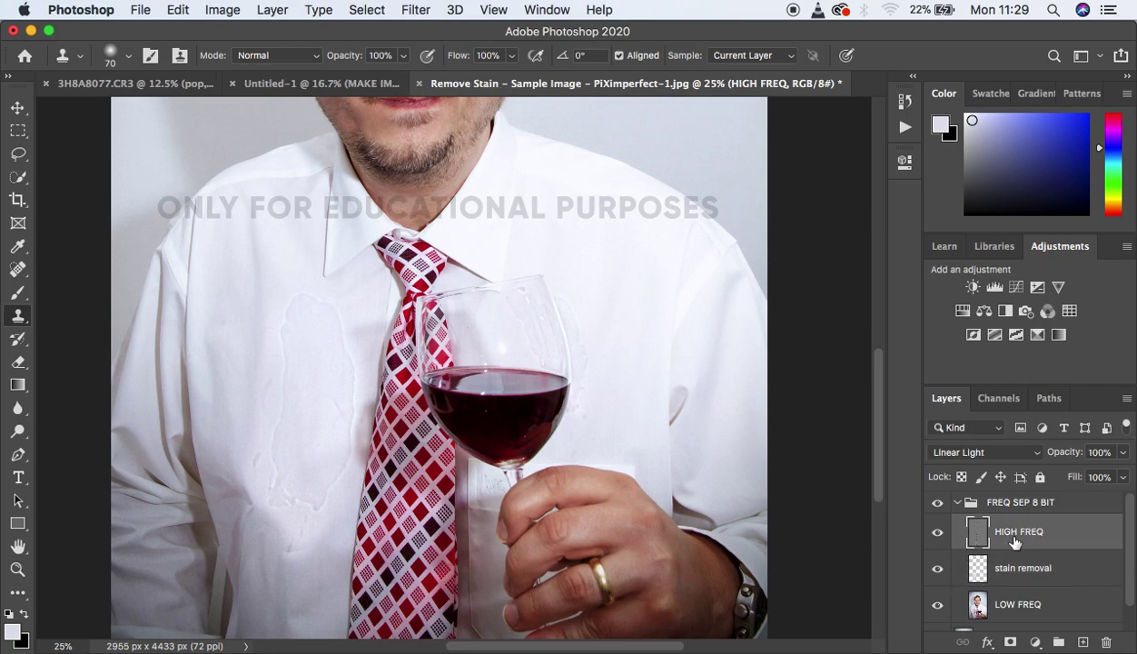
key(super+equal)
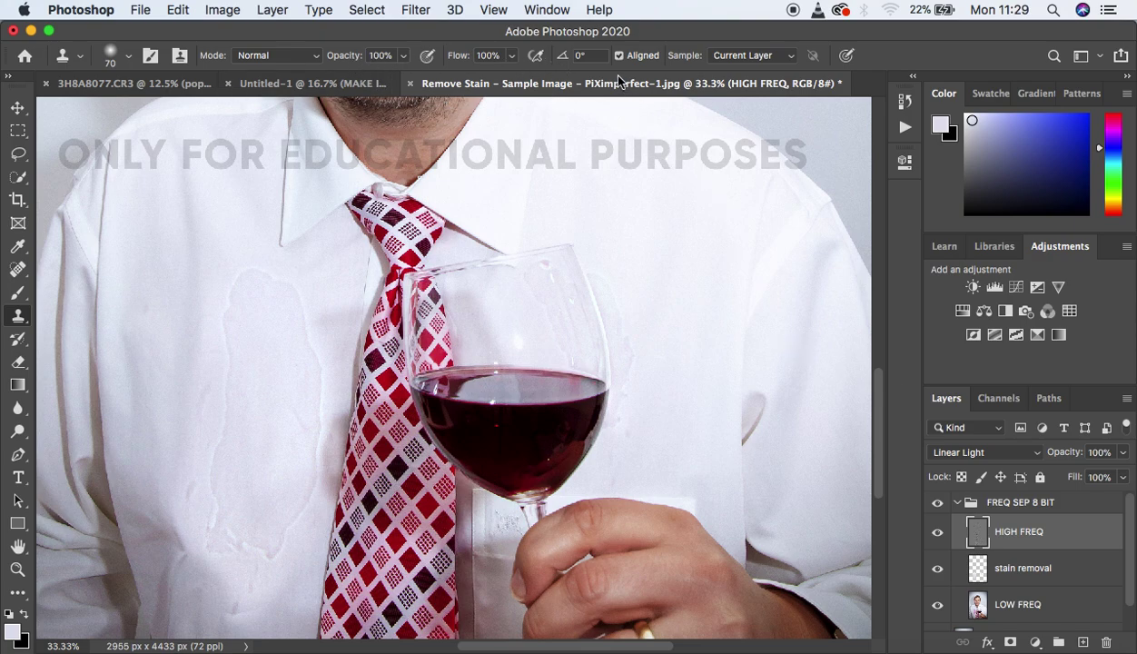
click(751, 56)
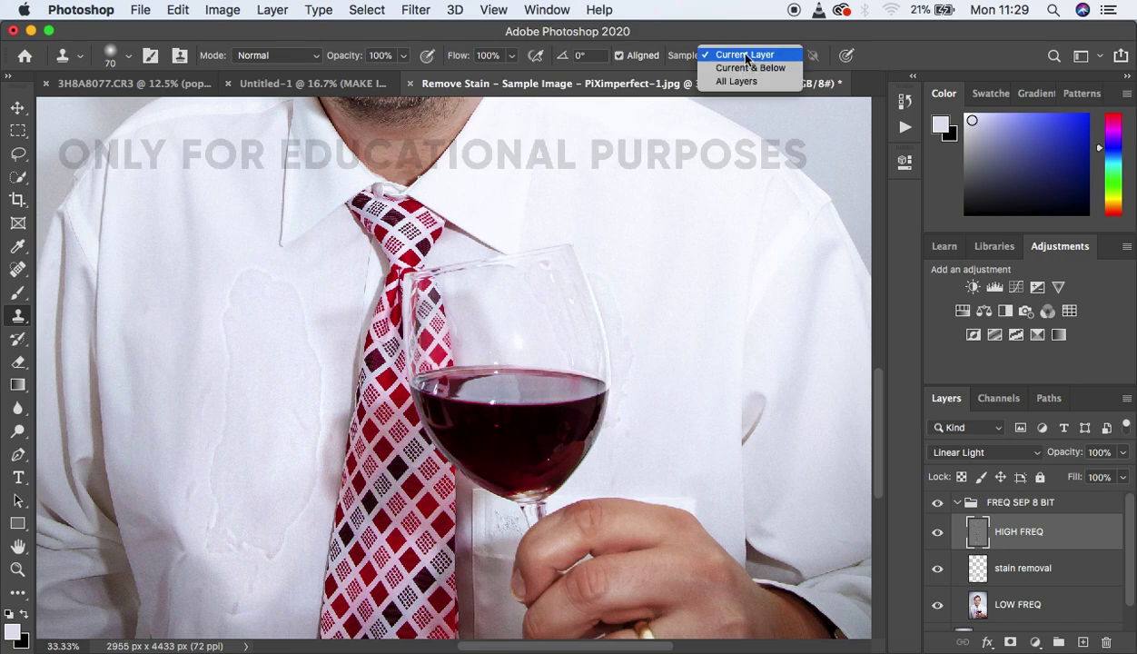
click(747, 56)
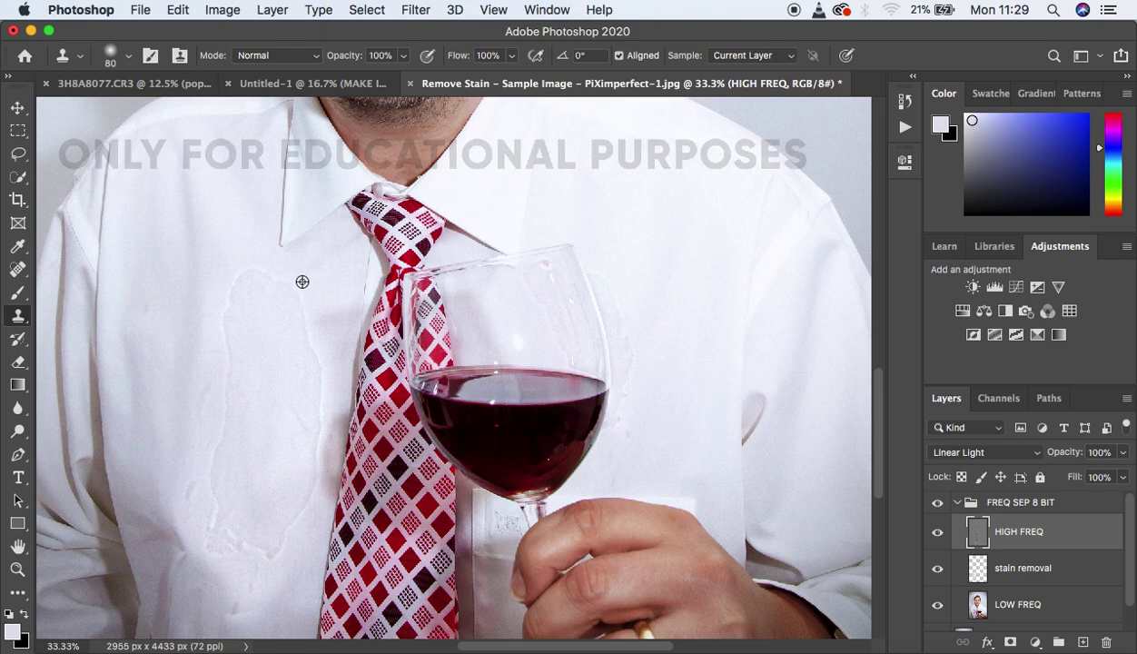
Clone clean fabric texture over the large stain's edge nearest the tie, using an 80 px brush
alt+click(302, 283)
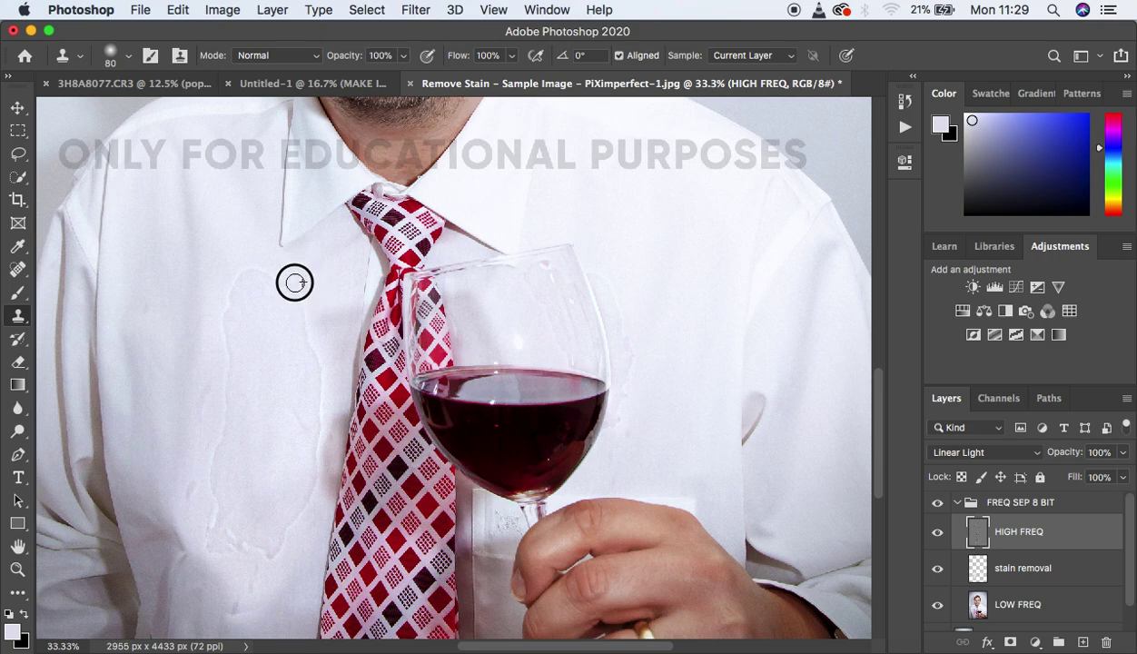
mouse_move(301, 312)
mouse_down()
mouse_move(319, 345)
mouse_move(310, 461)
mouse_up()
alt+click(317, 313)
alt+click(319, 346)
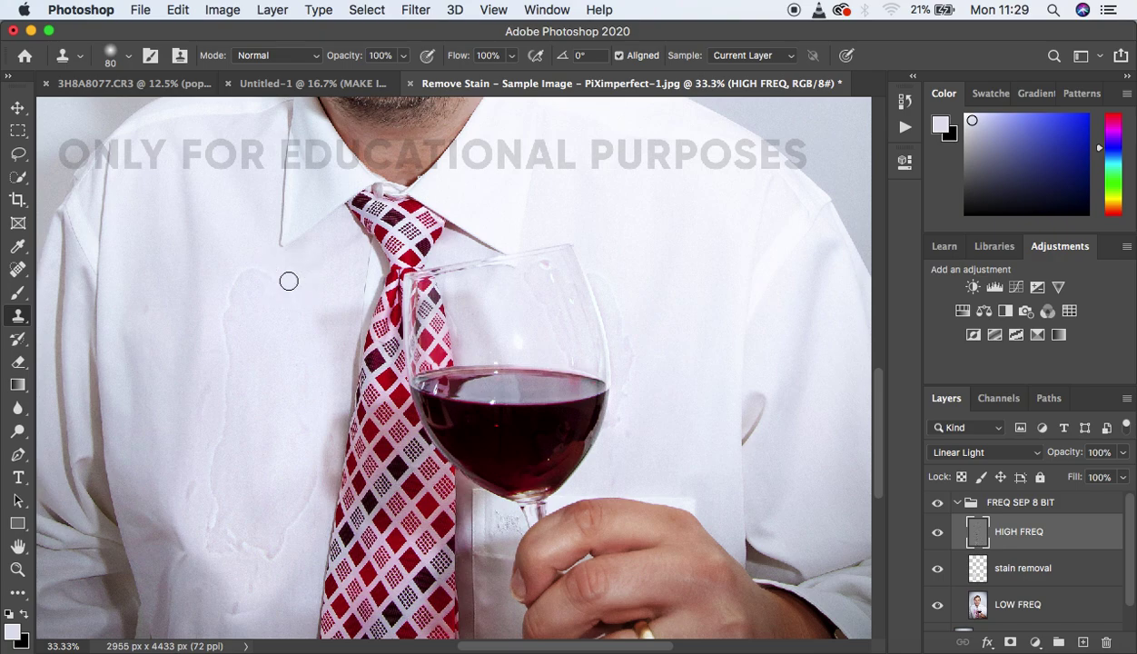
Clone clean fabric texture over the large stain's top edge and the upper part of its sleeve-side edge
drag(254, 272, 247, 267)
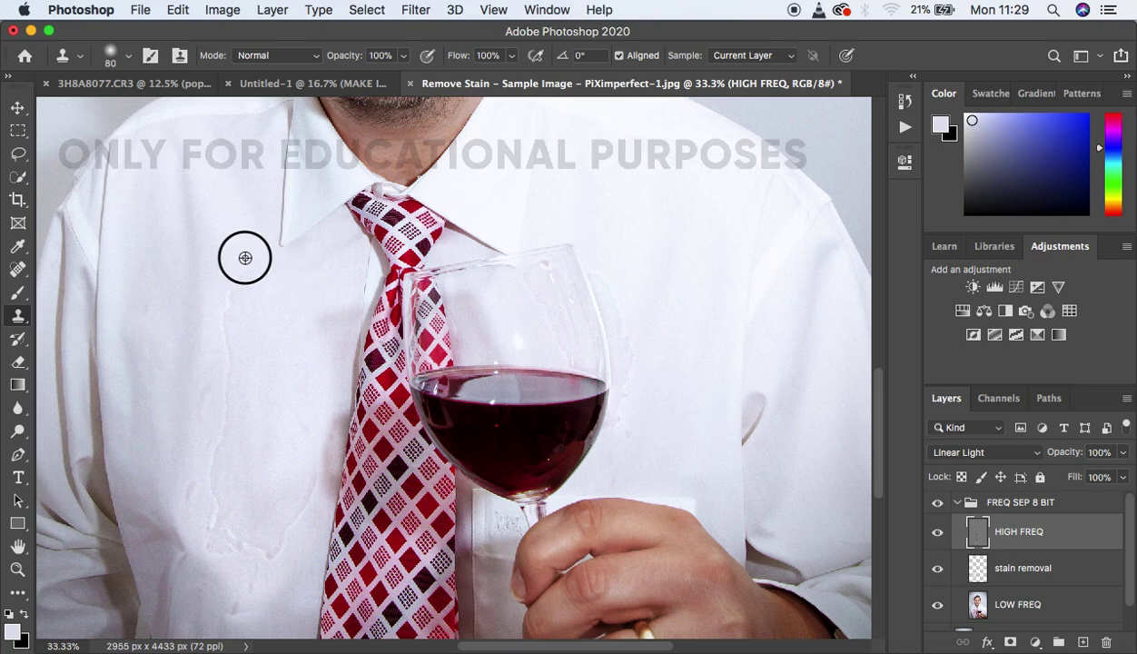
mouse_move(230, 297)
mouse_down()
mouse_move(228, 372)
mouse_move(225, 300)
mouse_move(225, 361)
mouse_up()
alt+click(240, 278)
alt+click(224, 298)
alt+click(242, 277)
drag(241, 300, 229, 316)
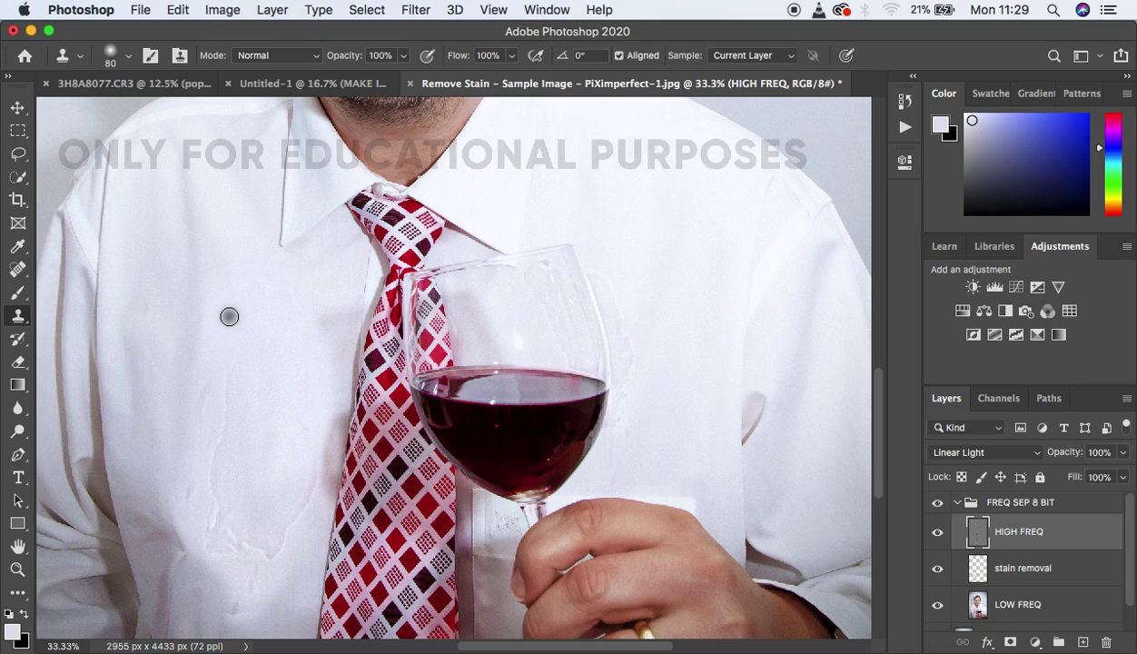
Clone nearby fabric texture down the middle and lower part of the large stain's sleeve-side edge
alt+click(223, 346)
drag(227, 366, 215, 495)
alt+click(223, 361)
alt+click(225, 408)
alt+click(224, 390)
mouse_move(206, 387)
mouse_down()
mouse_move(200, 434)
mouse_move(236, 434)
mouse_up()
alt+click(254, 446)
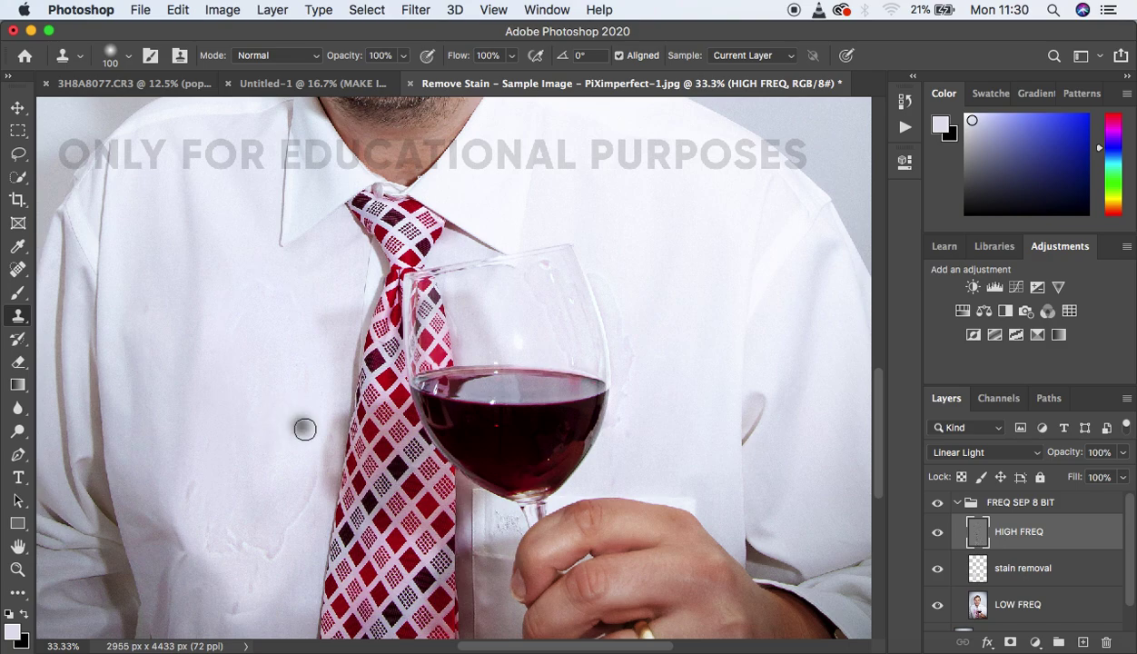
Clone away leftover outline marks in the large stain's upper area and lower sleeve-side edge with a 100 px brush
alt+click(265, 318)
click(237, 328)
alt+click(219, 483)
drag(194, 461, 204, 482)
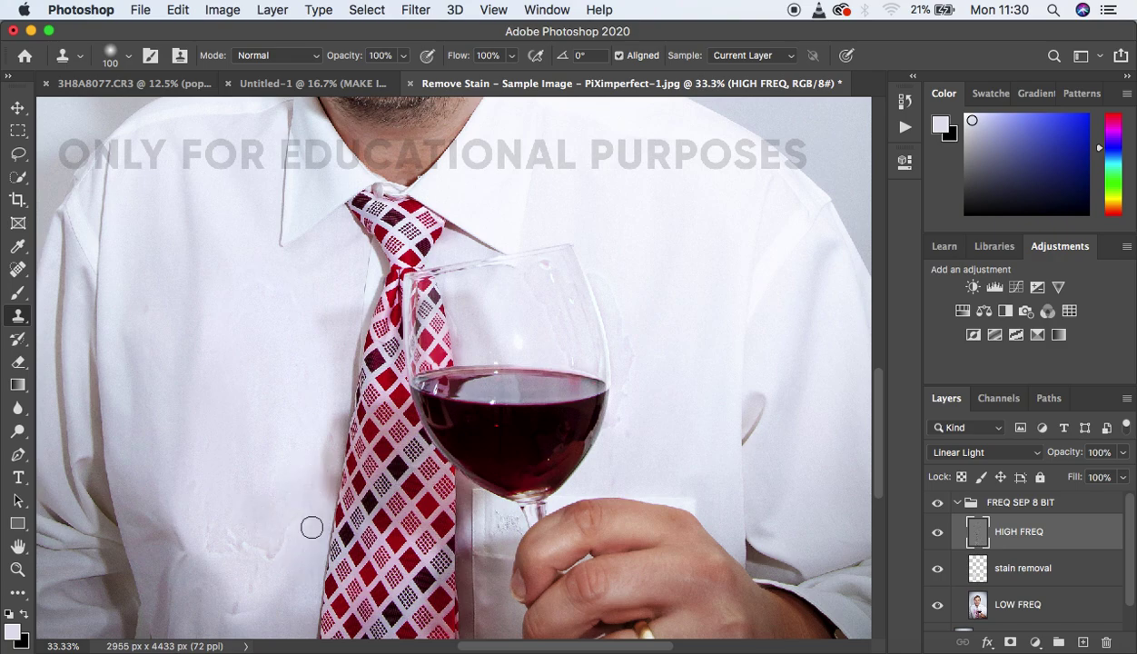
Clone clean fabric texture over the outline at the large stain's lower end
alt+click(263, 553)
click(233, 548)
alt+click(242, 574)
click(210, 547)
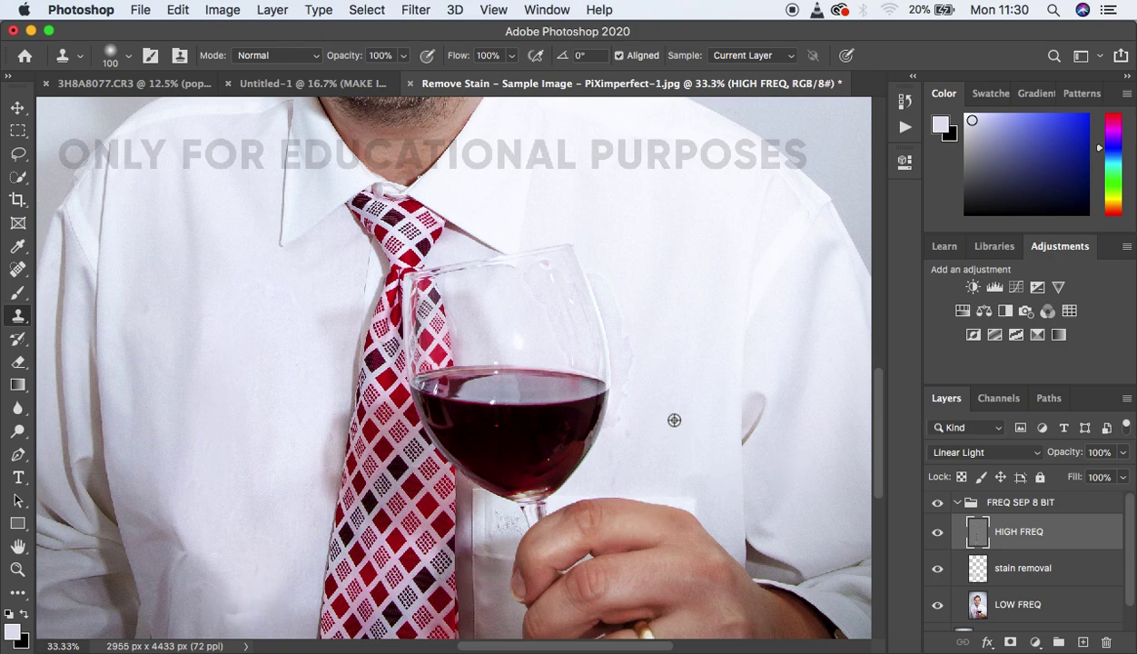
Clone clean fabric texture over the lower outer edge of the stain beside the wine glass, using an 80 px brush
key(super+plus)
key(super+plus)
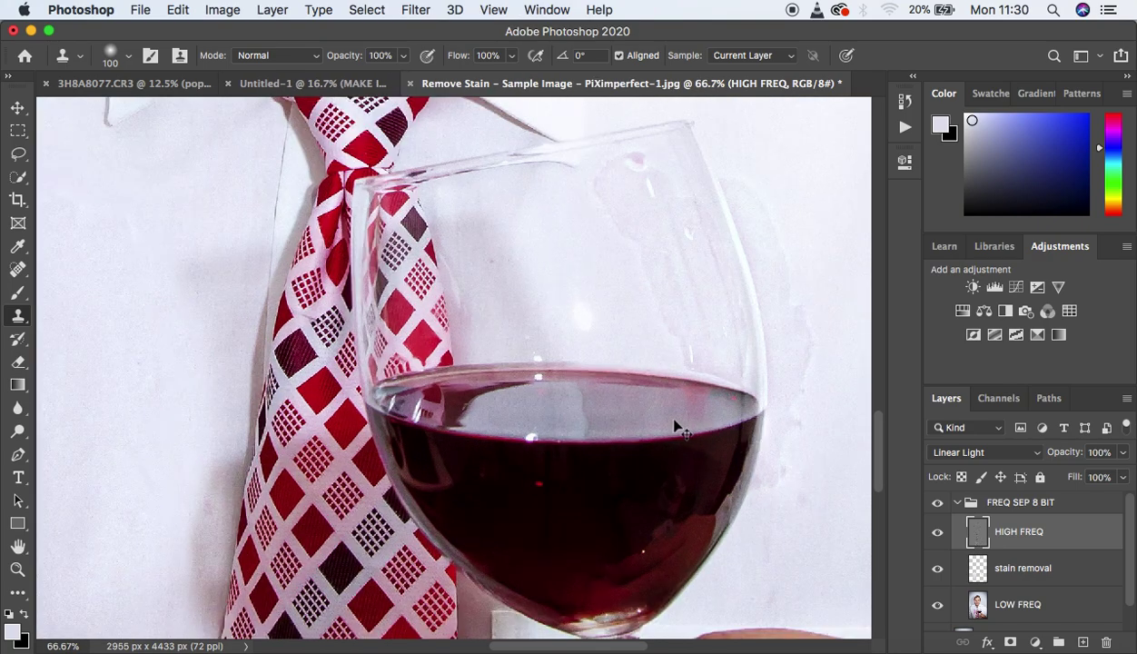
drag(806, 325, 623, 347)
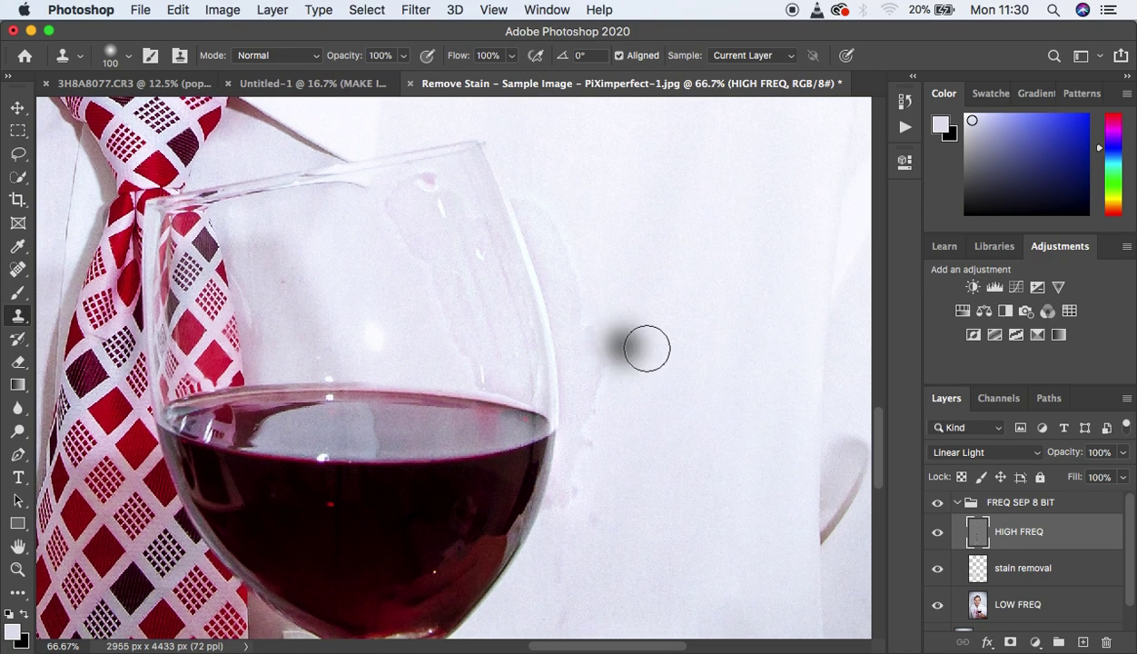
alt+click(620, 376)
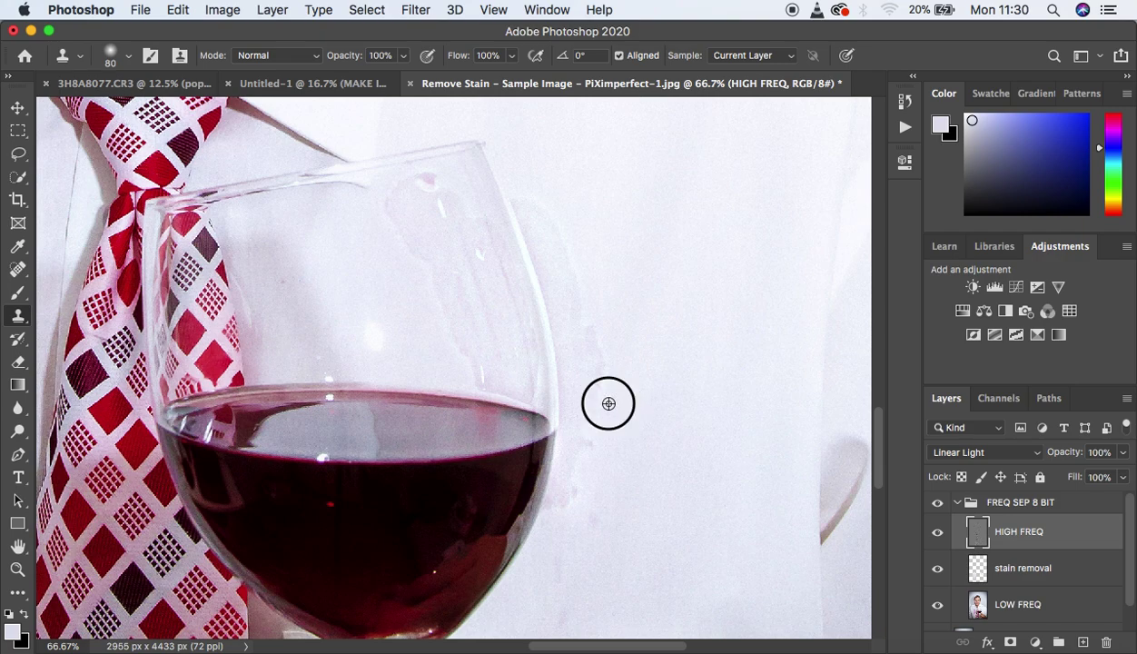
drag(589, 455, 604, 385)
alt+click(609, 428)
alt+click(624, 383)
Clone away the upper edge and the remaining lower spots of the stain beside the wine glass
mouse_move(590, 334)
mouse_down()
mouse_move(624, 340)
mouse_move(587, 335)
mouse_move(580, 287)
mouse_move(614, 289)
mouse_move(578, 280)
mouse_move(546, 221)
mouse_up()
alt+click(615, 348)
alt+click(596, 287)
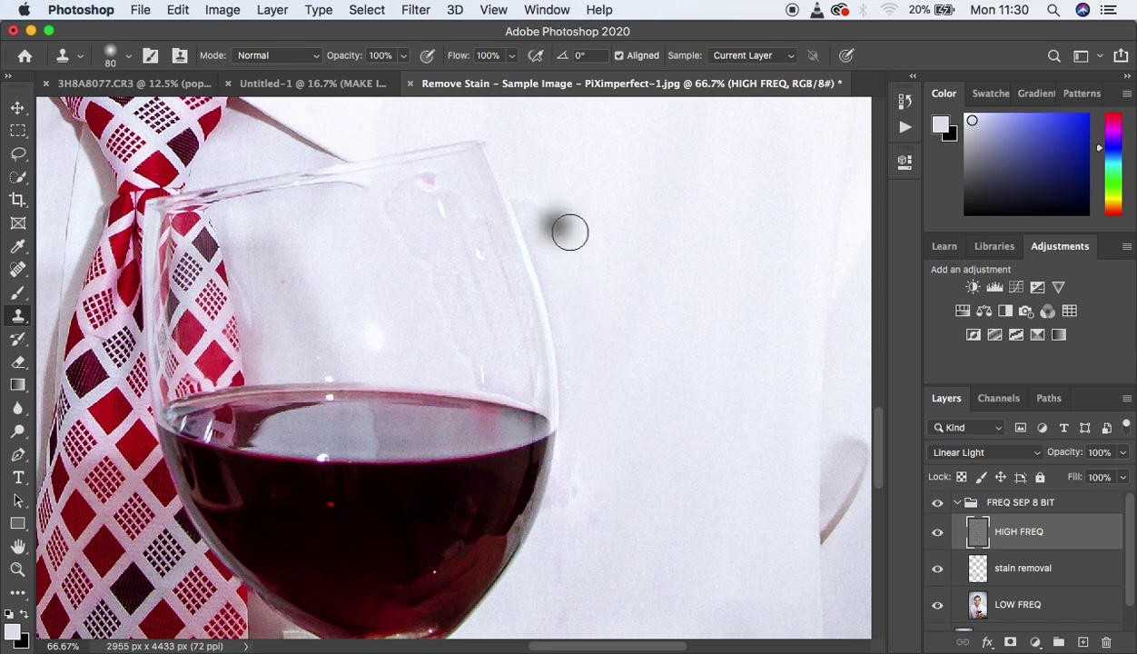
alt+click(623, 463)
drag(564, 489, 595, 521)
alt+click(608, 503)
Reduce the clone brush to 50 px and cover the lower stain outline seen through the glass
key(bracketleft)
key(bracketleft)
key(bracketleft)
alt+click(427, 339)
click(464, 368)
alt+click(452, 338)
click(444, 305)
Clone clean texture over the tie-side and upper outline of the stain seen through the glass
click(423, 268)
click(427, 283)
drag(411, 252, 375, 205)
click(401, 258)
alt+click(406, 259)
mouse_move(409, 271)
mouse_down()
mouse_move(404, 233)
mouse_move(429, 304)
mouse_move(384, 206)
mouse_up()
click(428, 304)
click(423, 198)
Clone clean texture over the pink drop just below the glass rim
alt+click(441, 178)
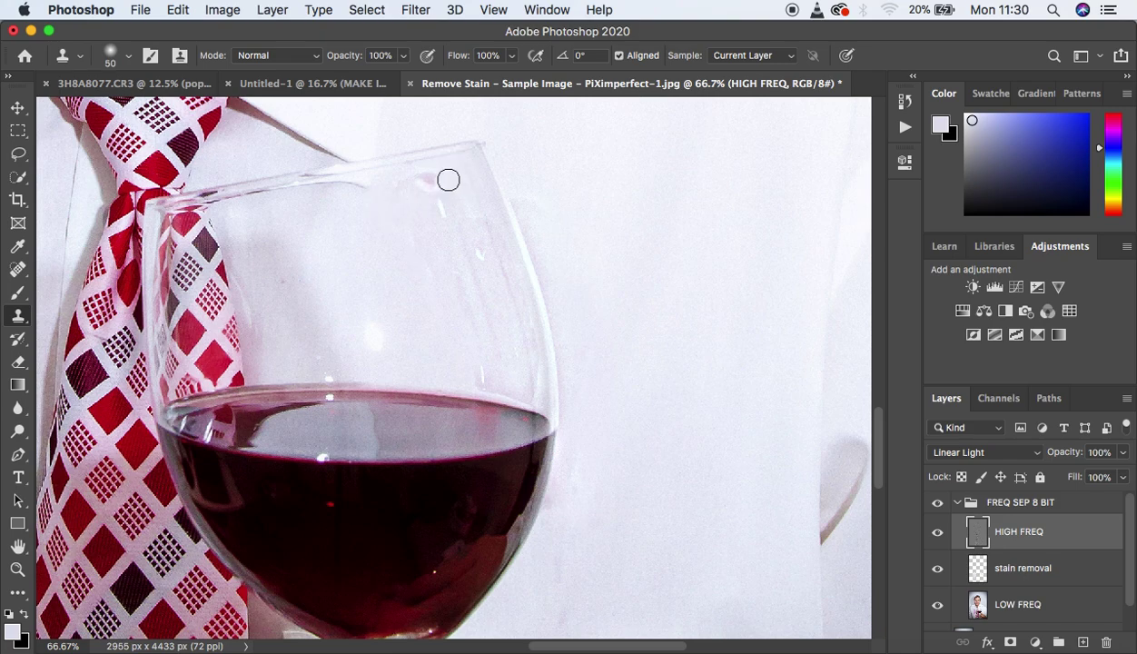
click(426, 176)
alt+click(441, 180)
click(416, 179)
Clean up the remaining marks and specks in the clear part of the glass with repeatedly resampled texture
alt+click(495, 314)
drag(472, 321, 482, 338)
alt+click(453, 271)
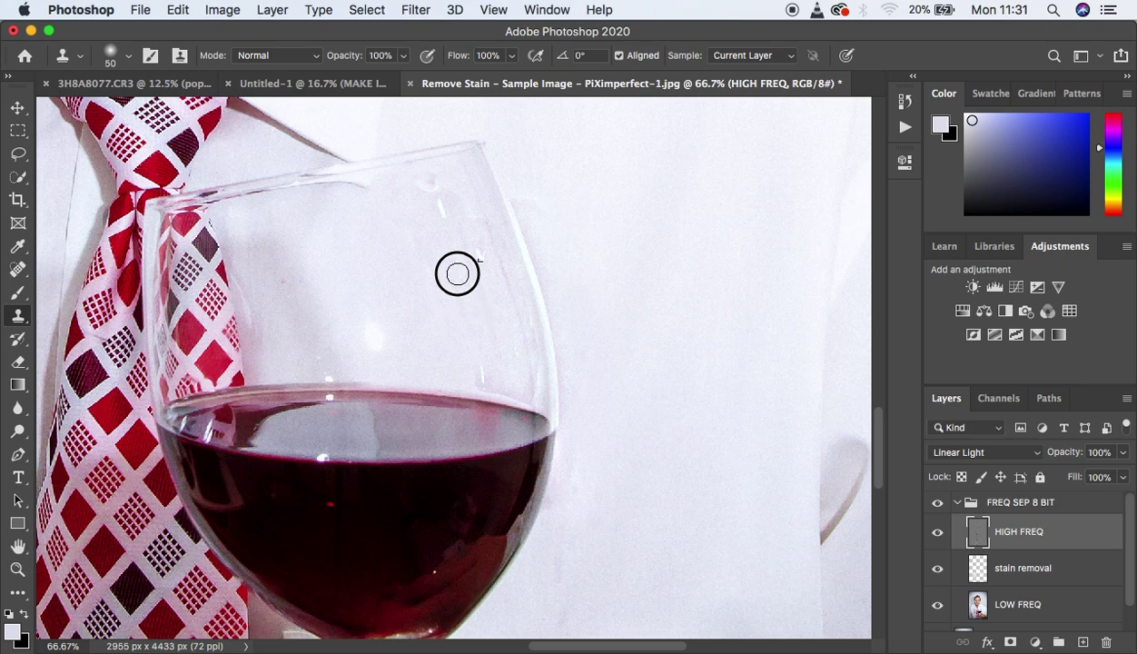
alt+click(457, 335)
click(451, 300)
alt+click(437, 273)
click(448, 334)
alt+click(451, 345)
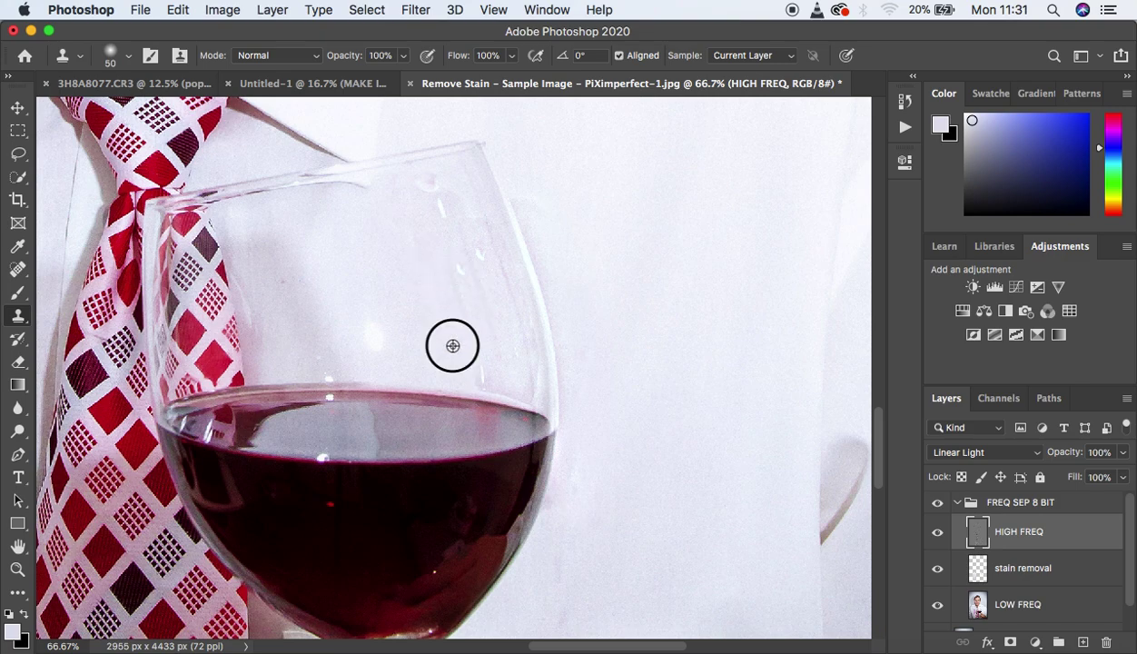
alt+click(458, 362)
click(469, 372)
alt+click(454, 318)
click(464, 317)
alt+click(476, 327)
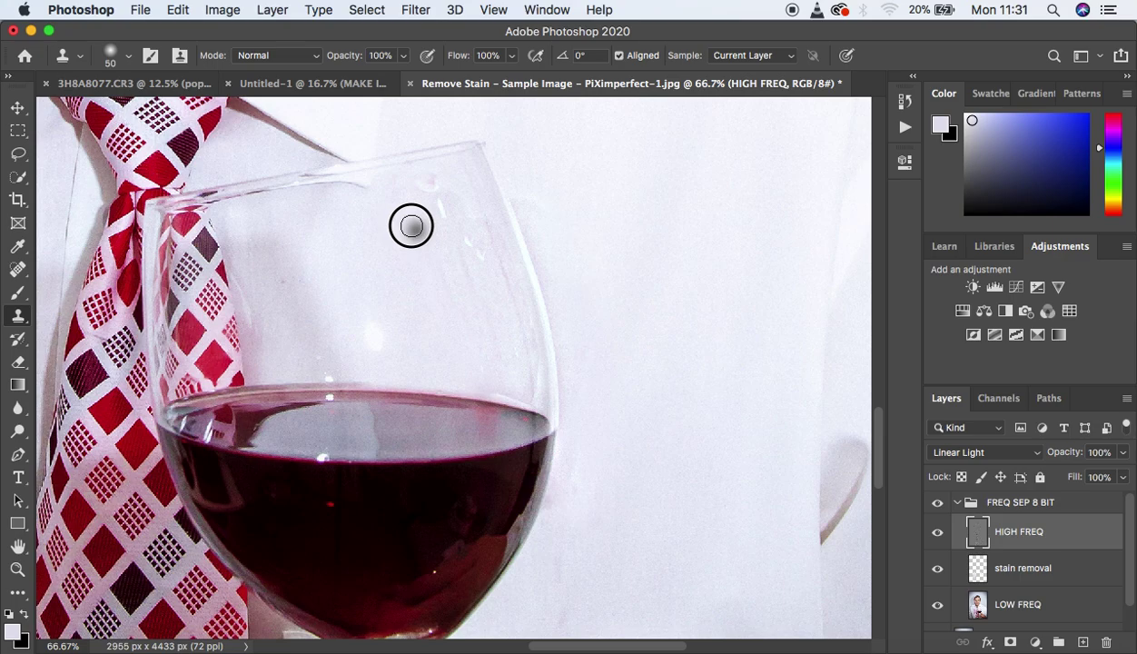
Collapse the FREQ SEP 8 BIT group and toggle its visibility to compare the whole image before and after the retouching
key(super+minus)
key(super+minus)
key(super+minus)
key(super+minus)
key(super+minus)
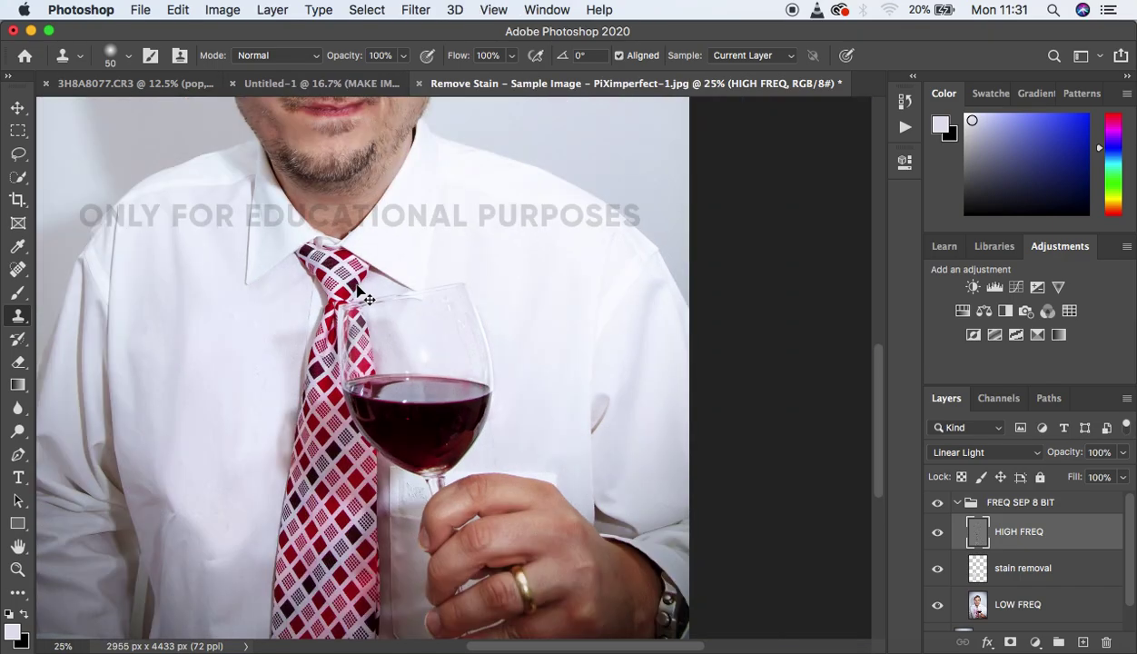
key(super+plus)
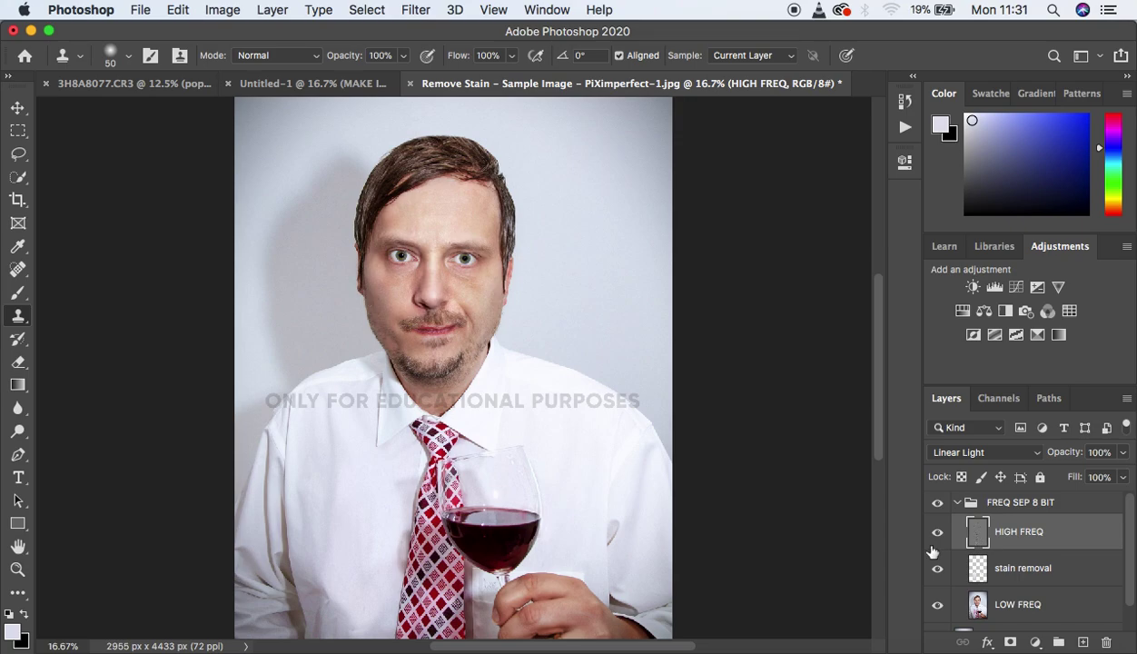
click(960, 505)
click(937, 505)
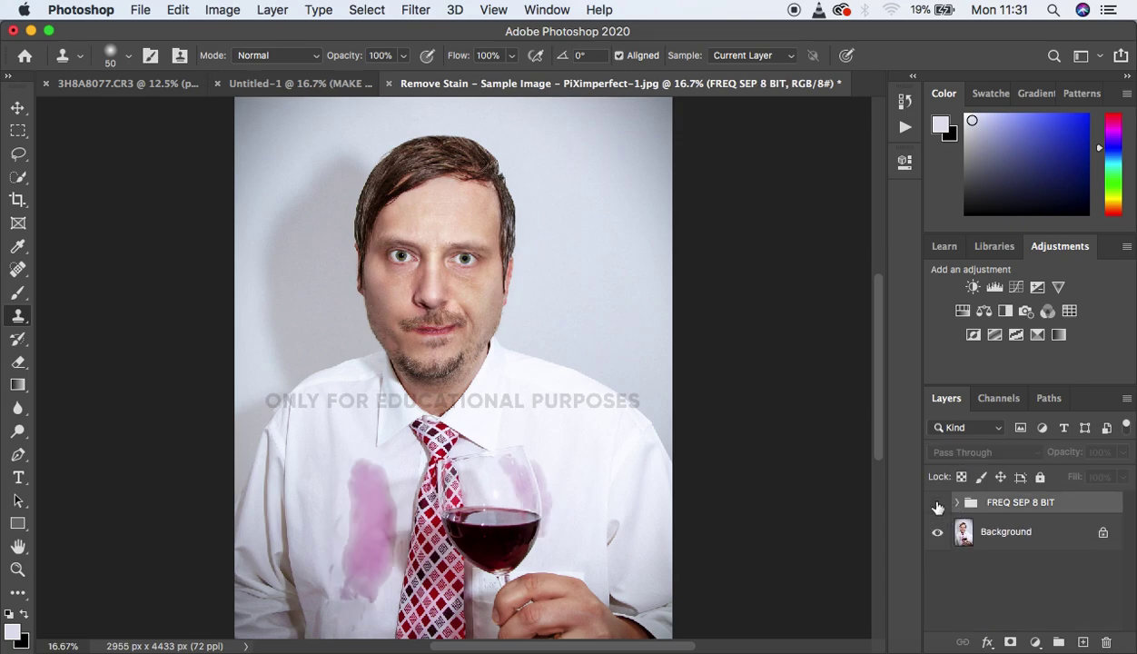
click(937, 505)
click(938, 505)
click(938, 505)
click(938, 505)
click(938, 506)
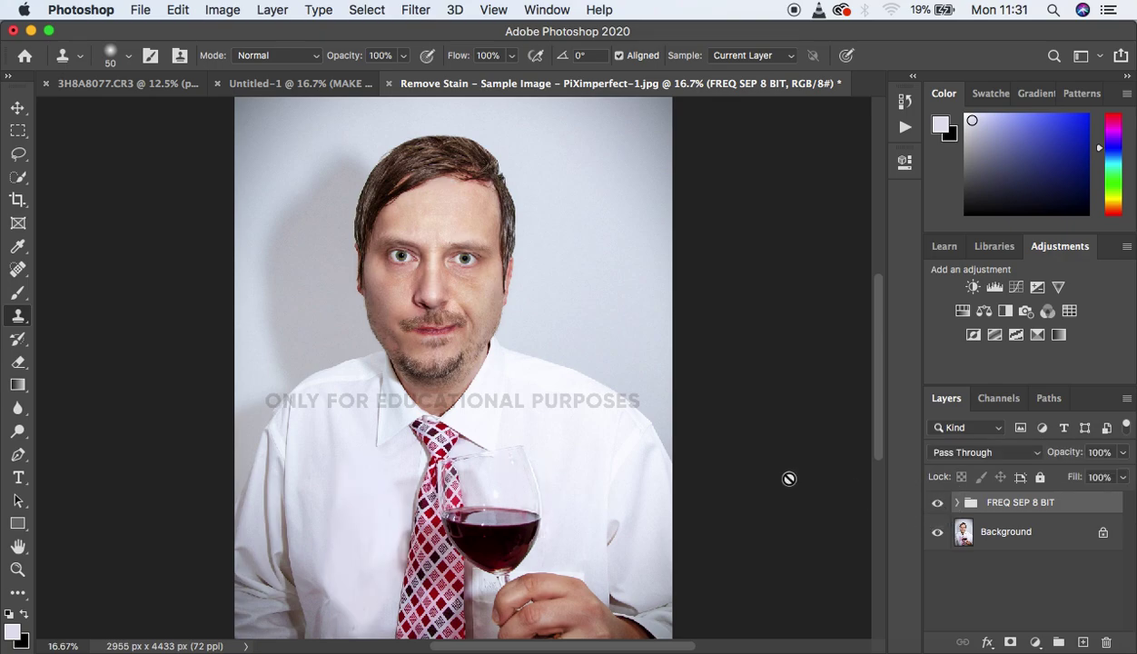